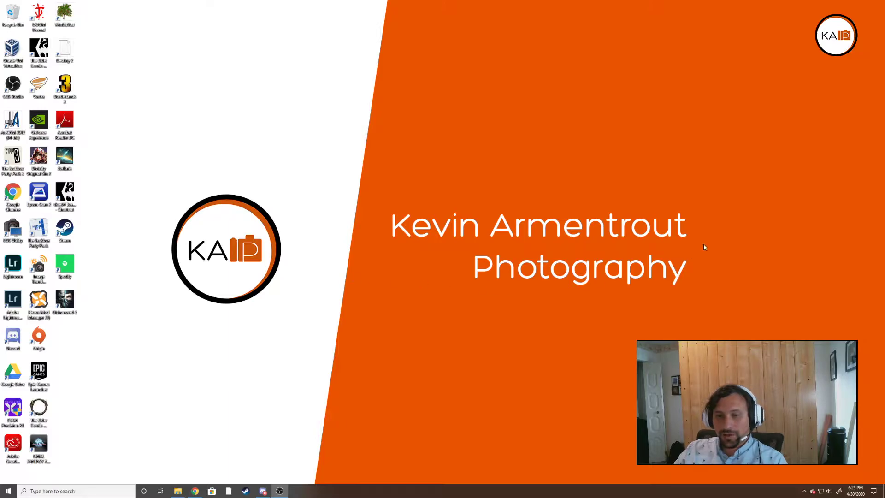
# - Launch Adobe After Effects 2020 from the Windows Start menu
pyautogui.click(8, 491)
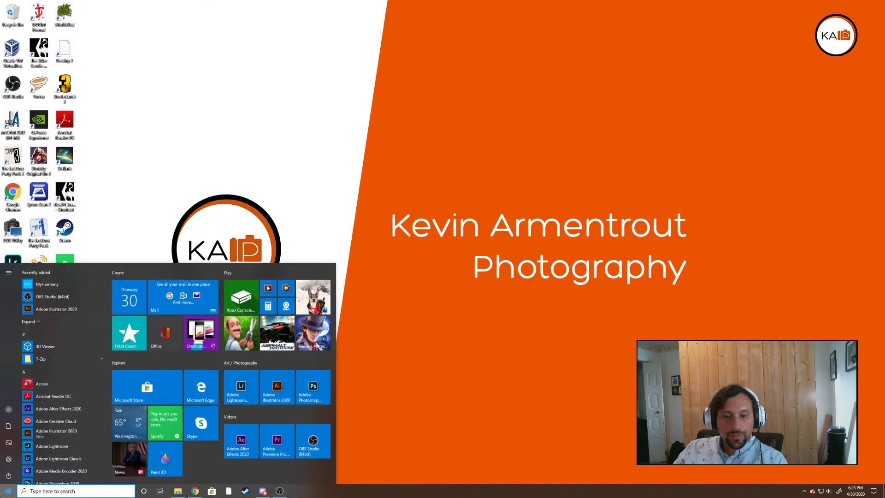
pyautogui.click(250, 447)
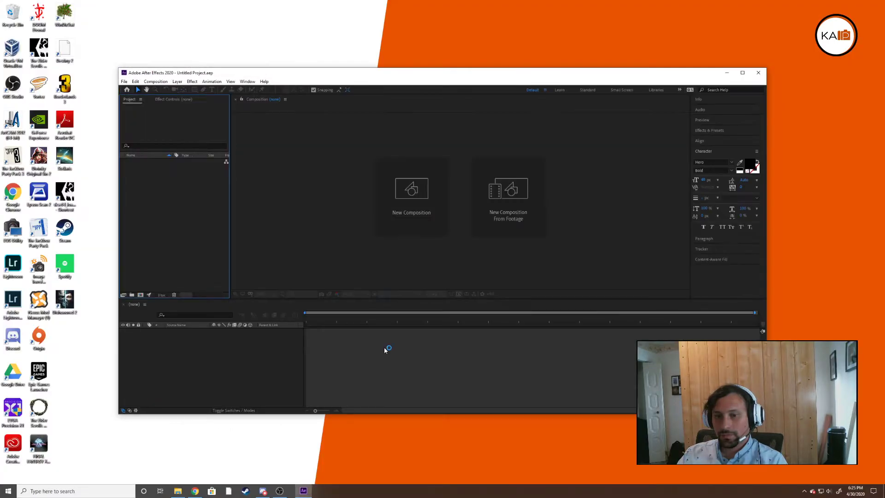
# - Maximize the After Effects window and start a new empty project from the Home screen
pyautogui.click(743, 73)
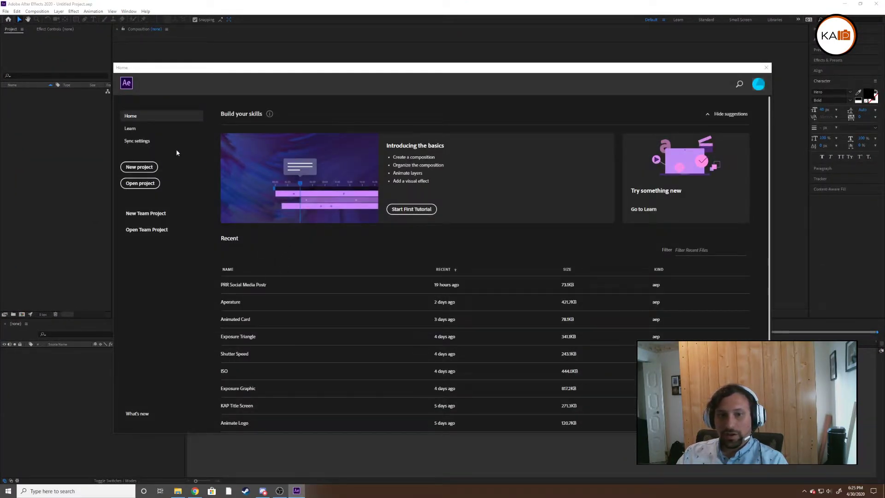
pyautogui.click(141, 169)
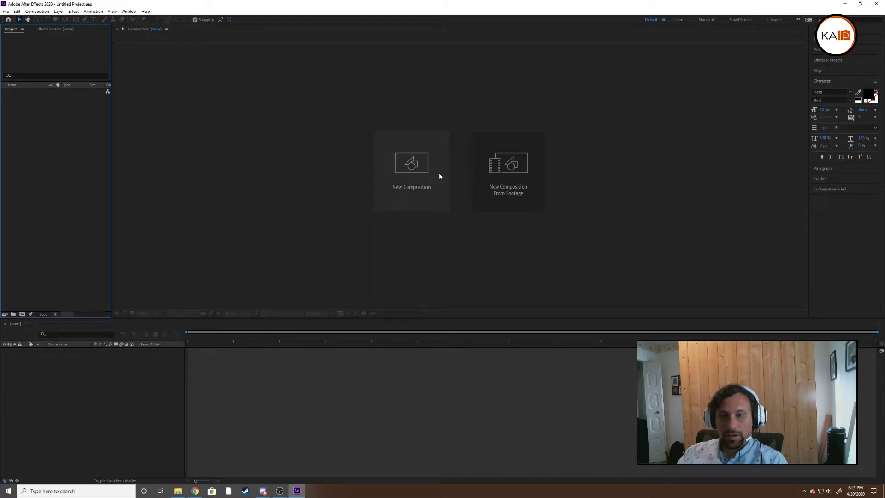
# - Create Comp 1 from the 60 FPS Graphic preset at 1920×1080, 60 fps, checking its duration
pyautogui.click(423, 176)
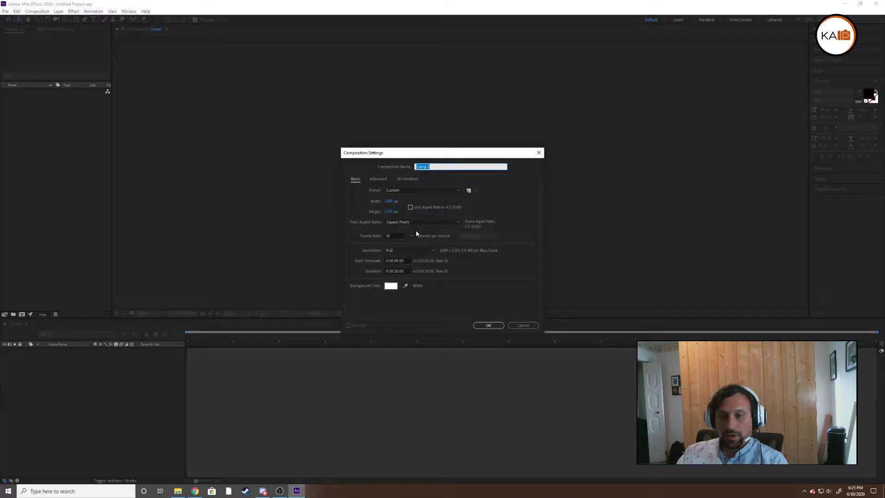
pyautogui.click(431, 192)
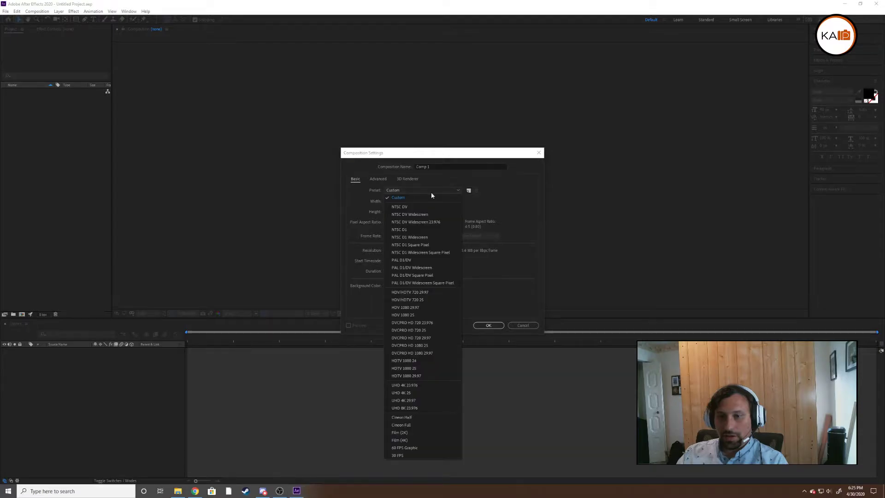
pyautogui.click(414, 448)
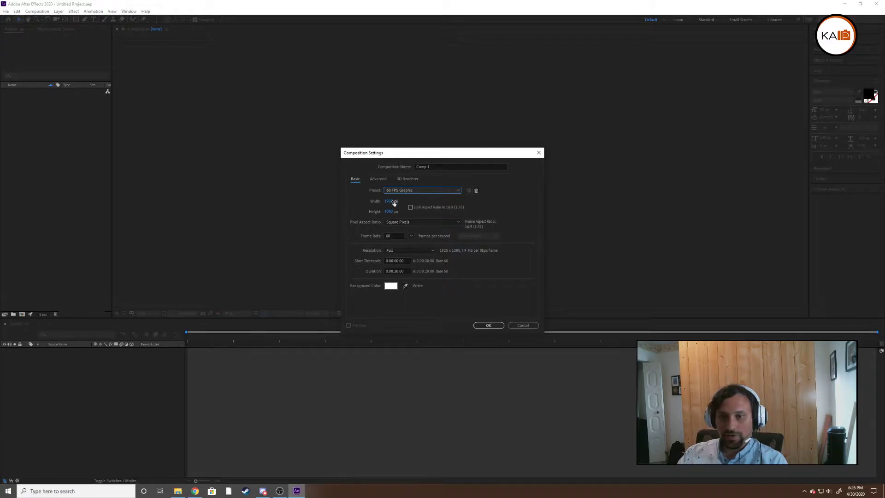
pyautogui.click(394, 236)
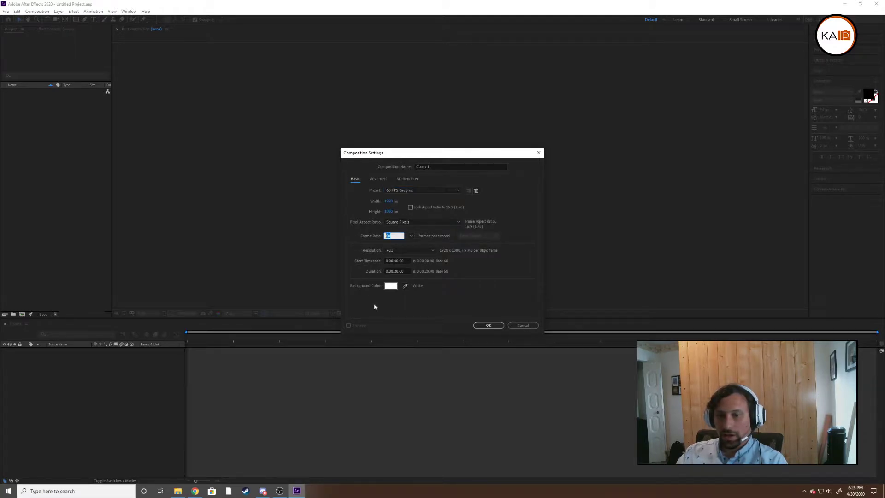
pyautogui.click(422, 314)
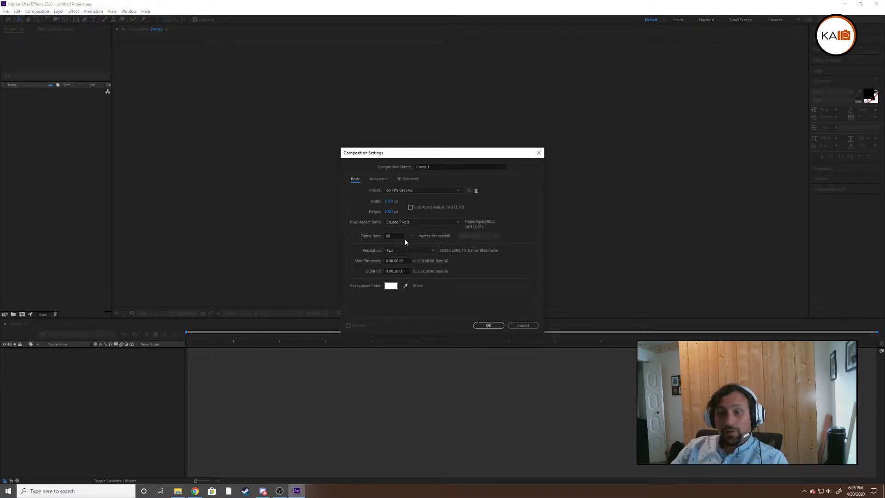
pyautogui.click(399, 272)
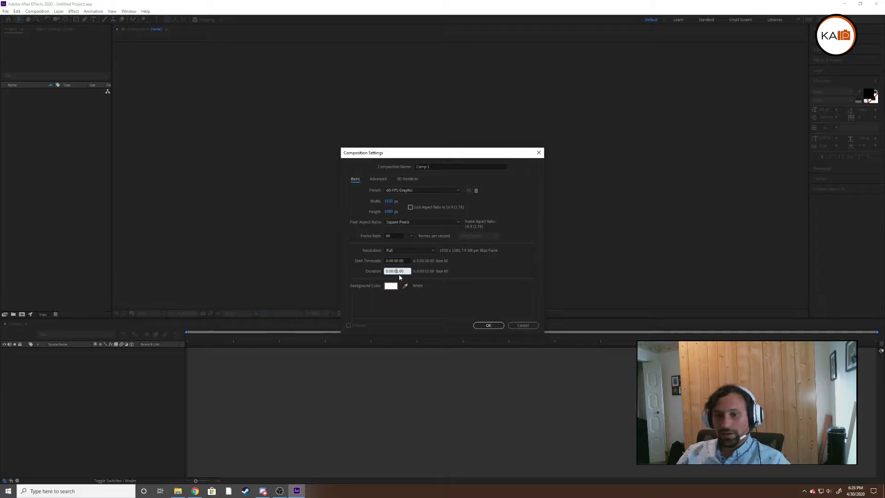
pyautogui.doubleClick(392, 235)
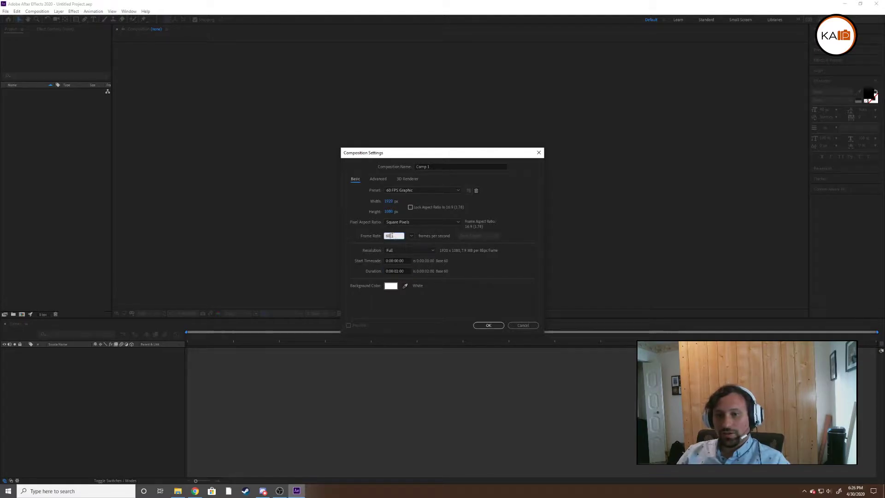
pyautogui.click(491, 326)
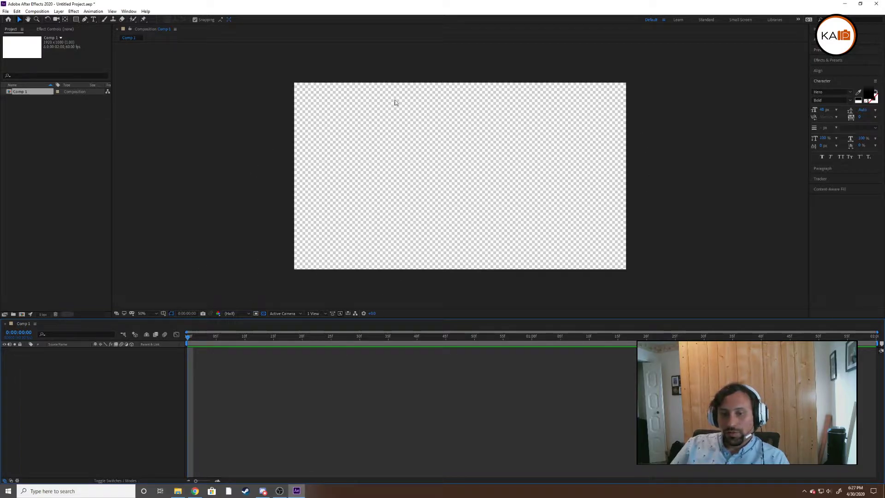
pyautogui.click(265, 315)
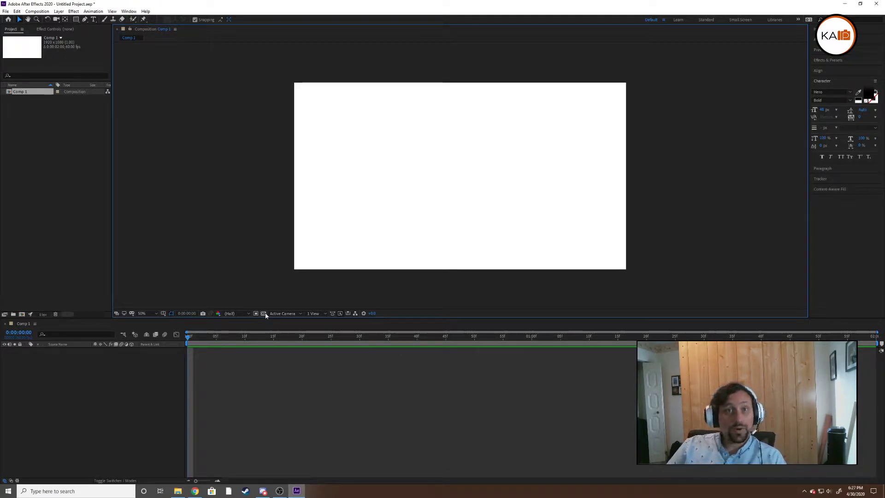
pyautogui.click(264, 313)
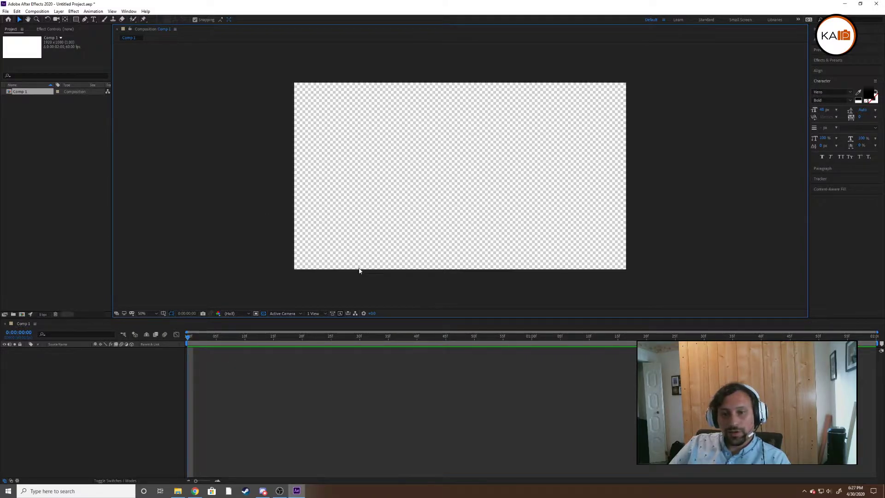
pyautogui.click(264, 314)
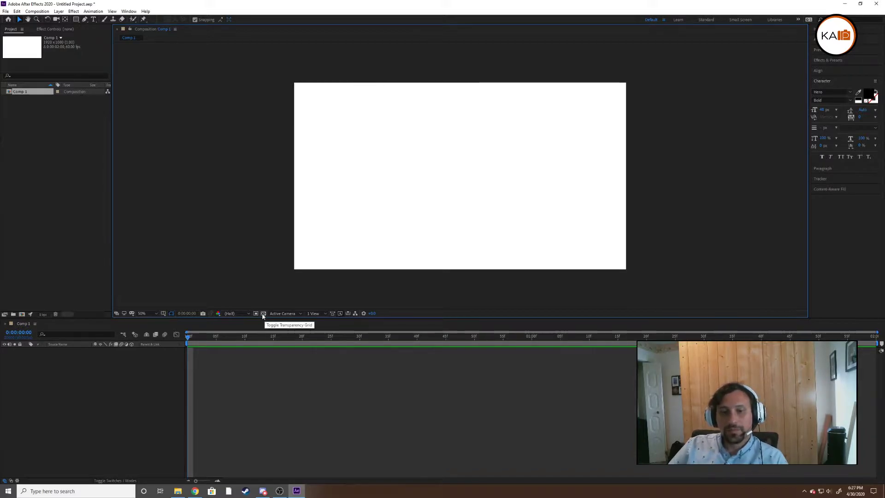
pyautogui.click(263, 316)
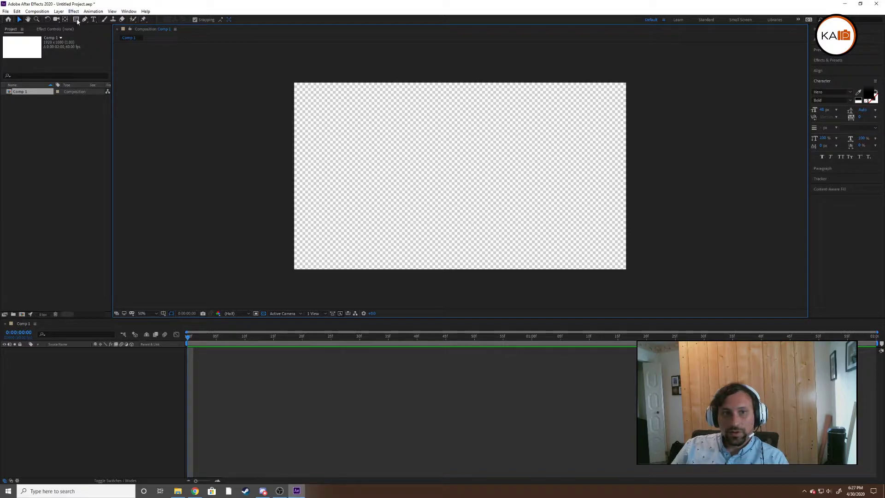
# - Add a new empty shape layer to Comp 1 via Layer > New > Shape Layer
pyautogui.click(58, 12)
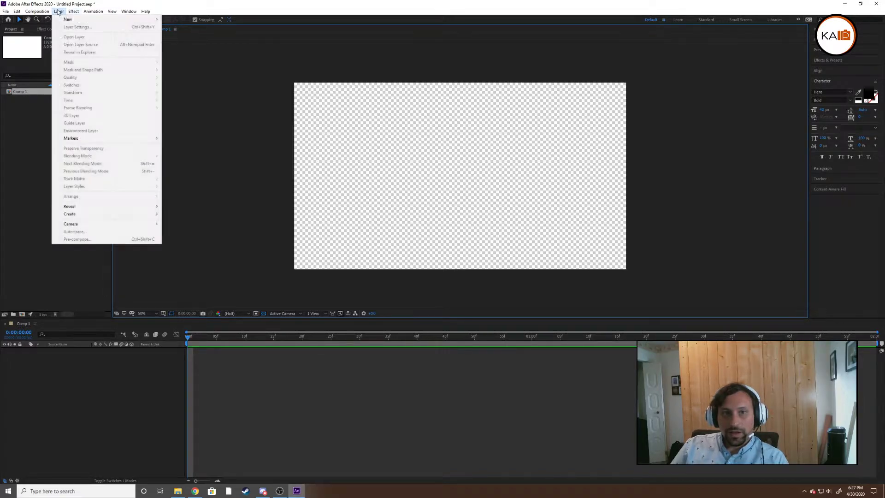
pyautogui.moveTo(69, 20)
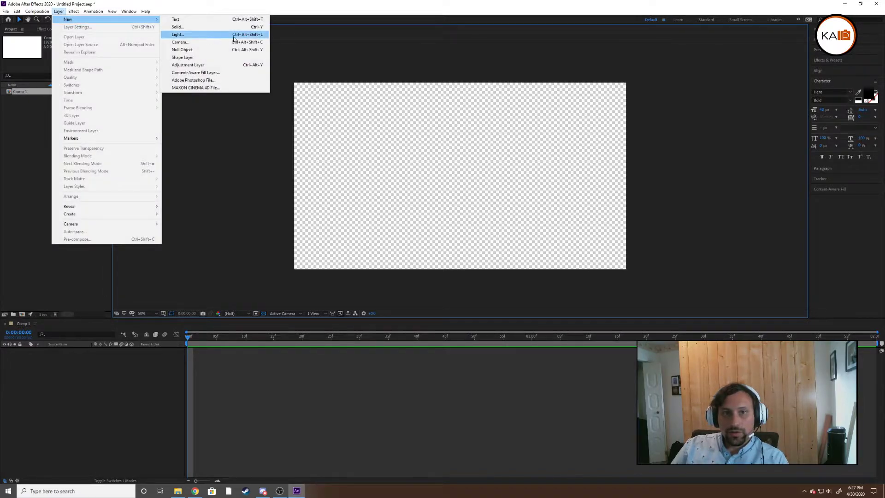
pyautogui.click(222, 60)
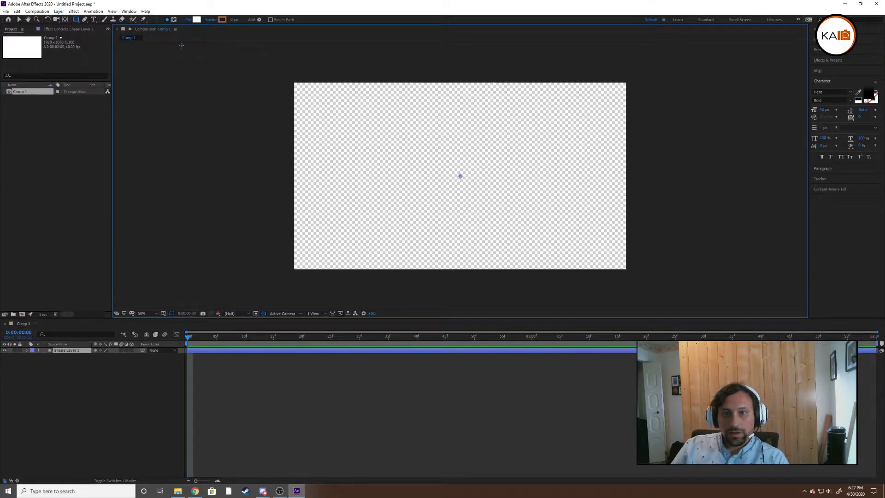
# - Set the shape fill and stroke colours to white FFFFFF
pyautogui.click(197, 19)
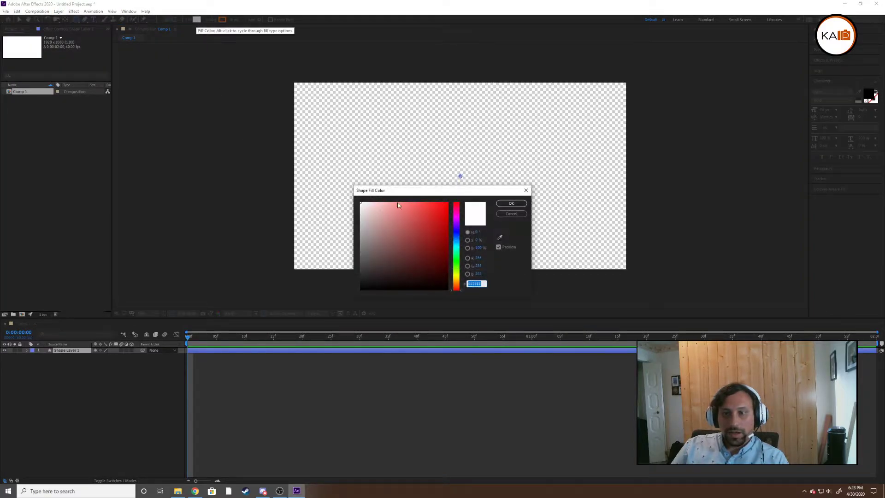
pyautogui.click(511, 203)
pyautogui.click(222, 19)
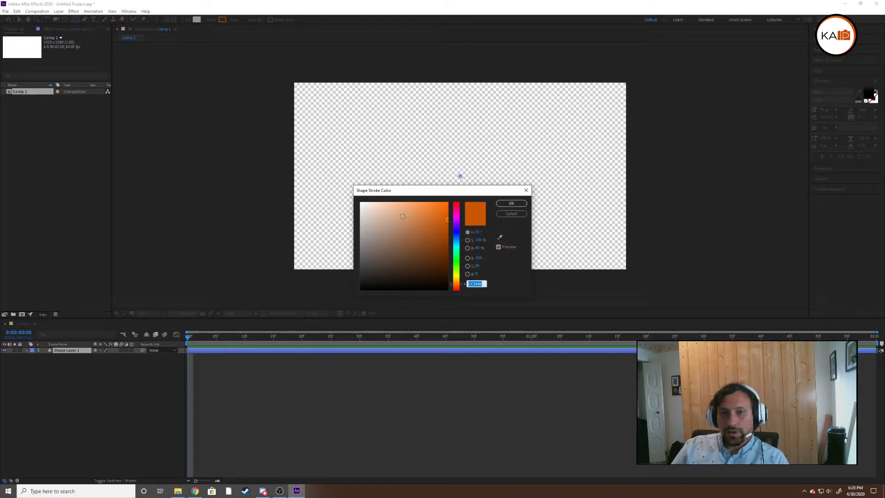
pyautogui.moveTo(403, 216); pyautogui.dragTo(232, 167)
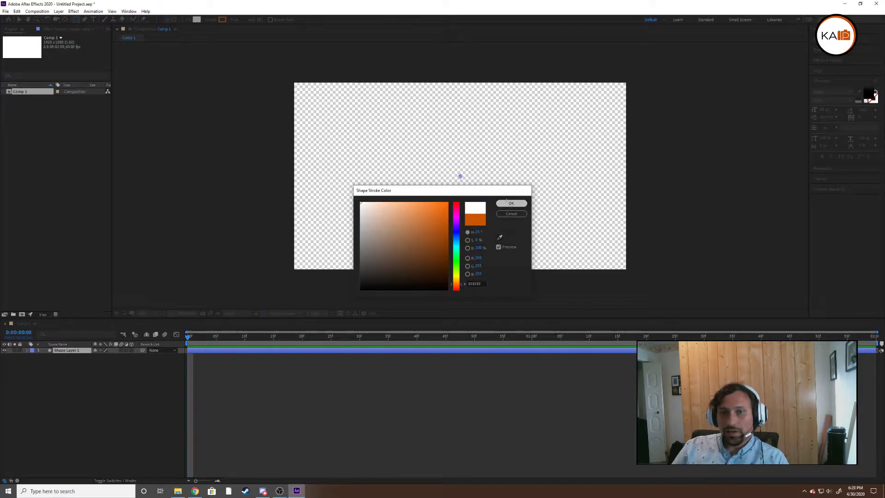
pyautogui.click(511, 204)
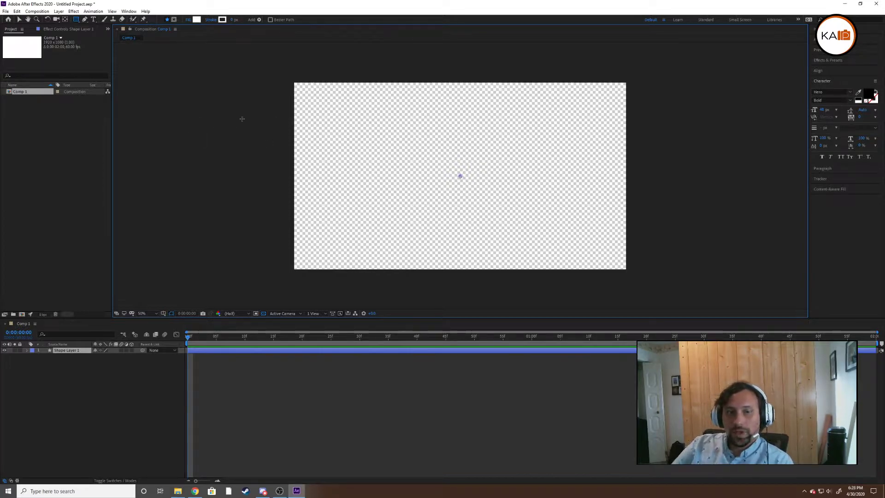
pyautogui.moveTo(486, 235); pyautogui.dragTo(471, 289)
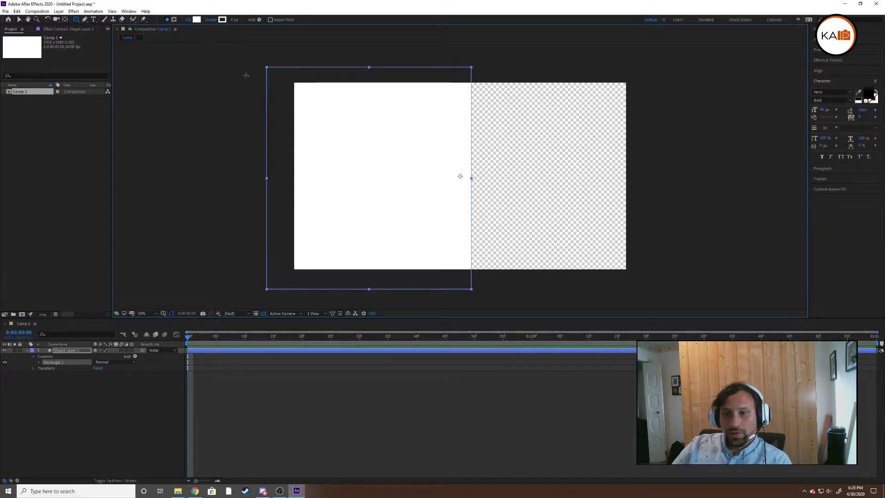
pyautogui.moveTo(266, 67); pyautogui.dragTo(248, 49)
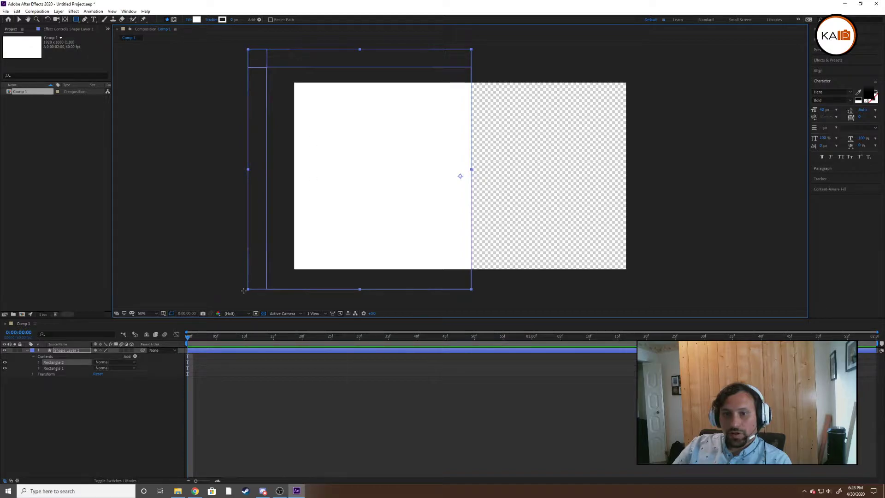
pyautogui.hotkey('ctrl', 'z')
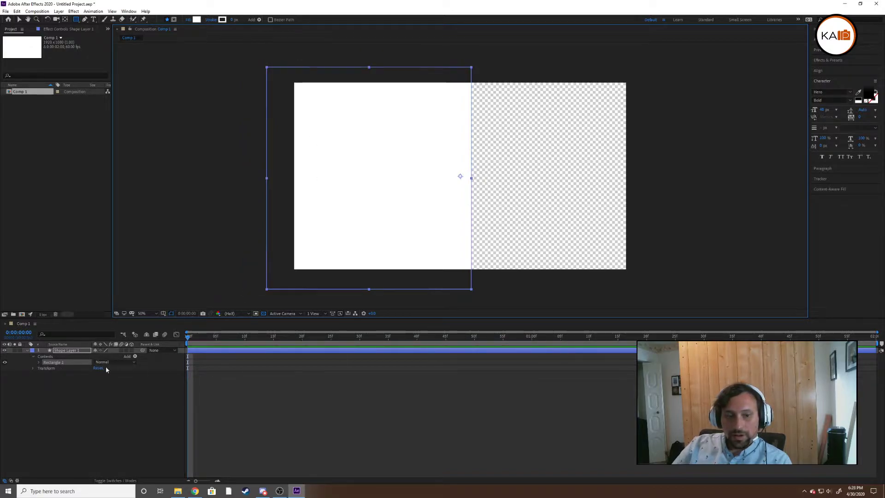
pyautogui.click(19, 19)
pyautogui.hotkey('ctrl', 'alt', 'Home')
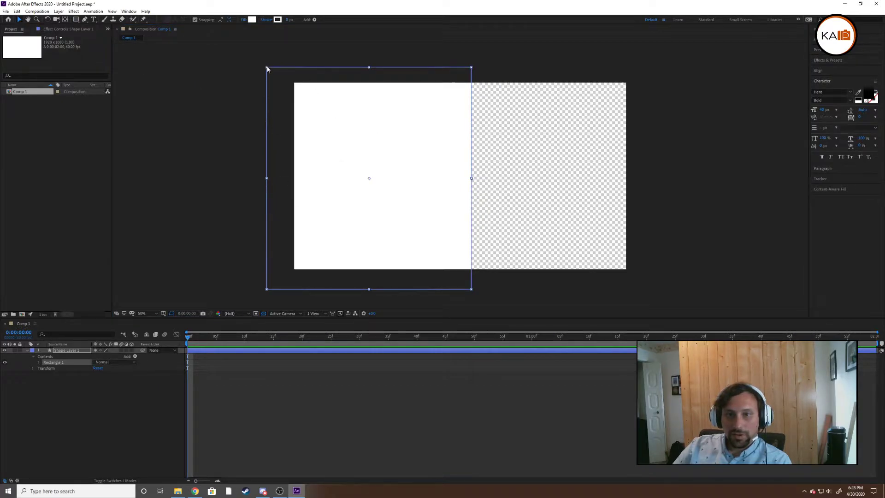
pyautogui.moveTo(267, 68); pyautogui.dragTo(226, 37)
pyautogui.scroll(-3, 288, 203)
pyautogui.scroll(1, 289, 203)
pyautogui.scroll(2, 290, 203)
pyautogui.scroll(-2, 288, 203)
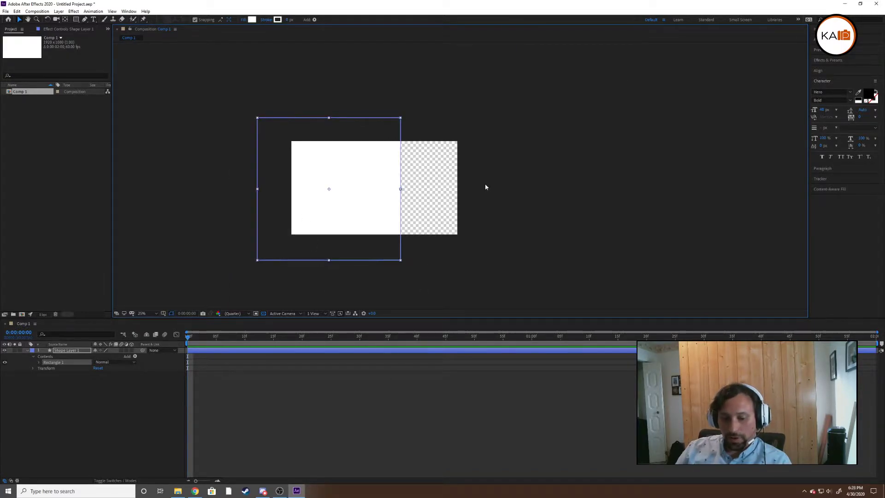
pyautogui.scroll(2, 359, 176)
pyautogui.scroll(-2, 359, 176)
pyautogui.scroll(2, 326, 180)
pyautogui.scroll(-2, 323, 184)
pyautogui.scroll(2, 322, 184)
pyautogui.scroll(-2, 322, 184)
pyautogui.scroll(2, 319, 187)
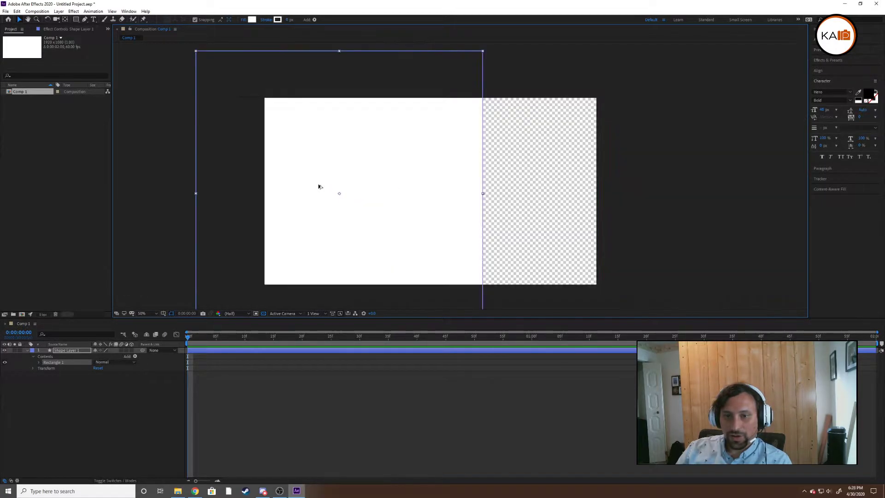
pyautogui.scroll(-2, 320, 186)
pyautogui.scroll(2, 407, 185)
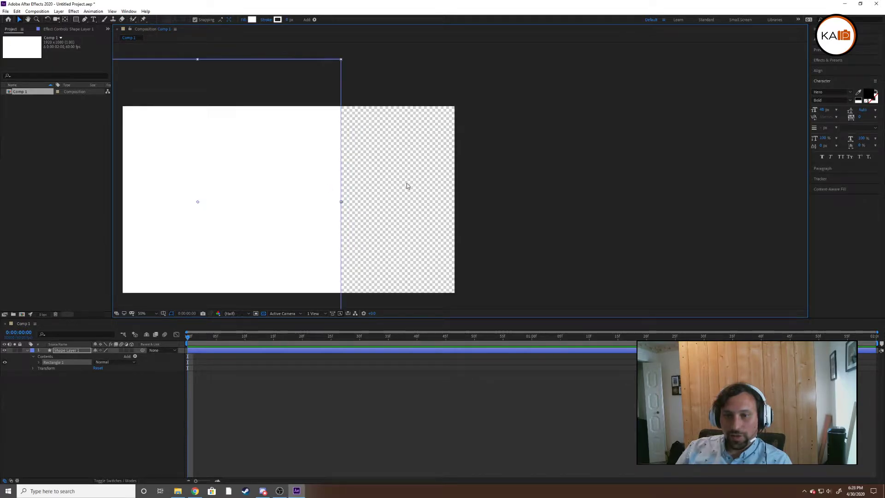
pyautogui.scroll(-2, 407, 184)
pyautogui.scroll(4, 380, 190)
pyautogui.scroll(-4, 380, 190)
pyautogui.scroll(2, 397, 191)
pyautogui.scroll(2, 415, 180)
pyautogui.scroll(-2, 414, 181)
pyautogui.scroll(-2, 414, 181)
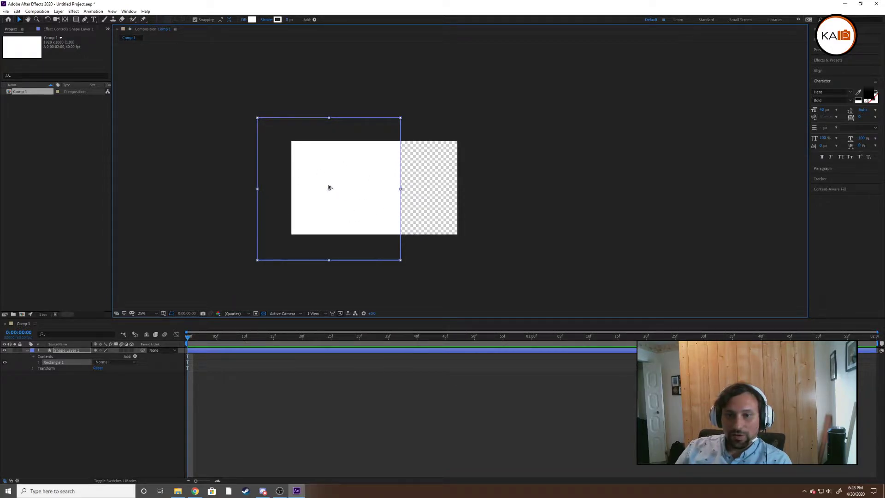
pyautogui.scroll(2, 329, 190)
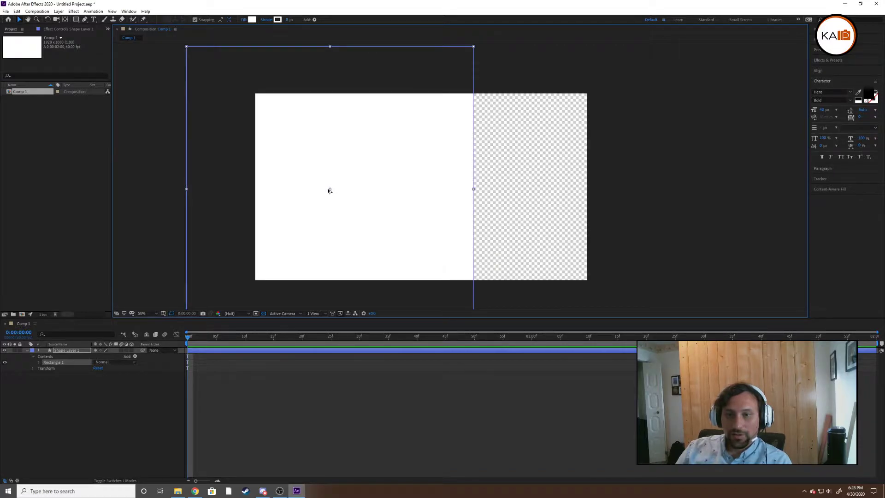
pyautogui.scroll(-2, 329, 190)
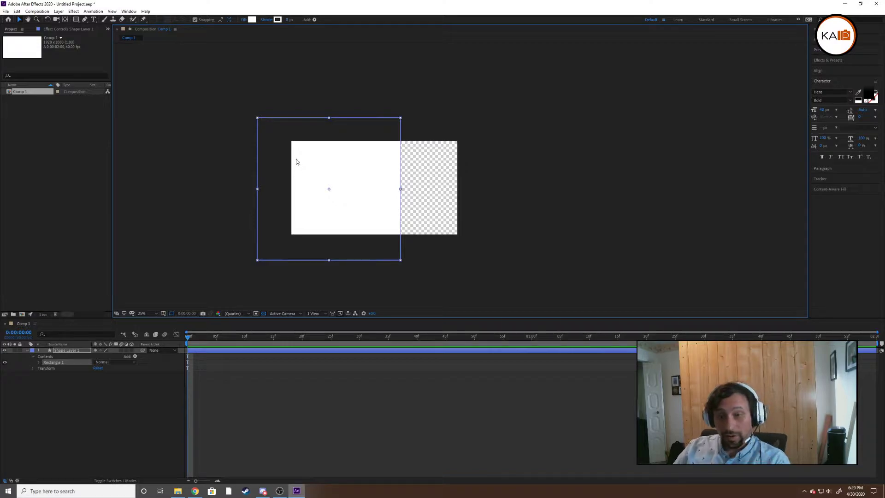
# - Expand the shape layer's Transform and Rectangle 1 properties
pyautogui.click(34, 368)
pyautogui.click(34, 369)
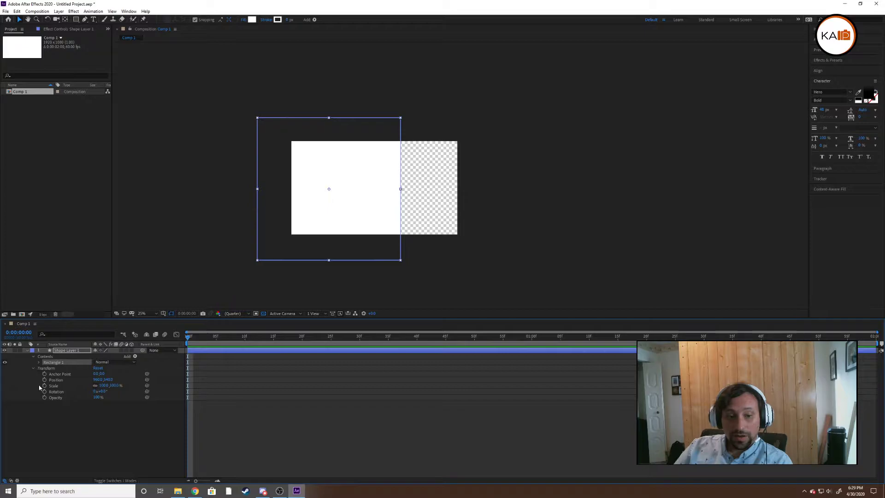
pyautogui.click(40, 362)
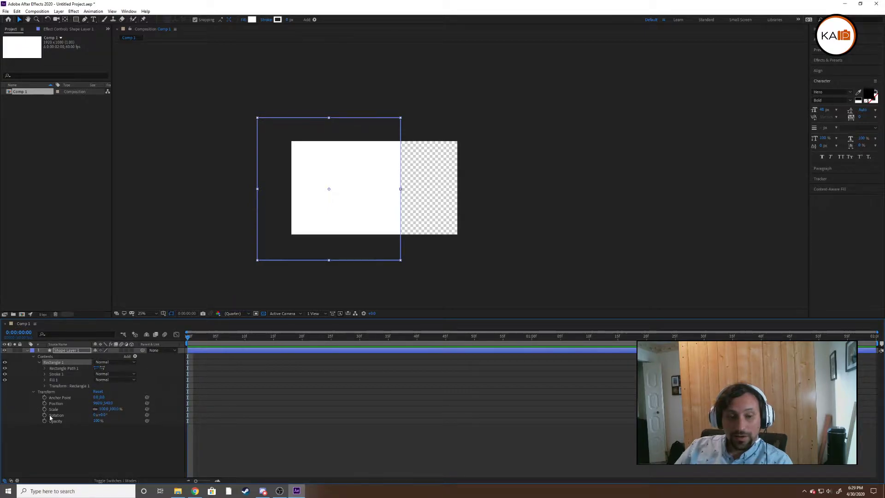
# - Rename the shape layer to 'White Rectangle'
pyautogui.rightClick(82, 351)
pyautogui.click(101, 338)
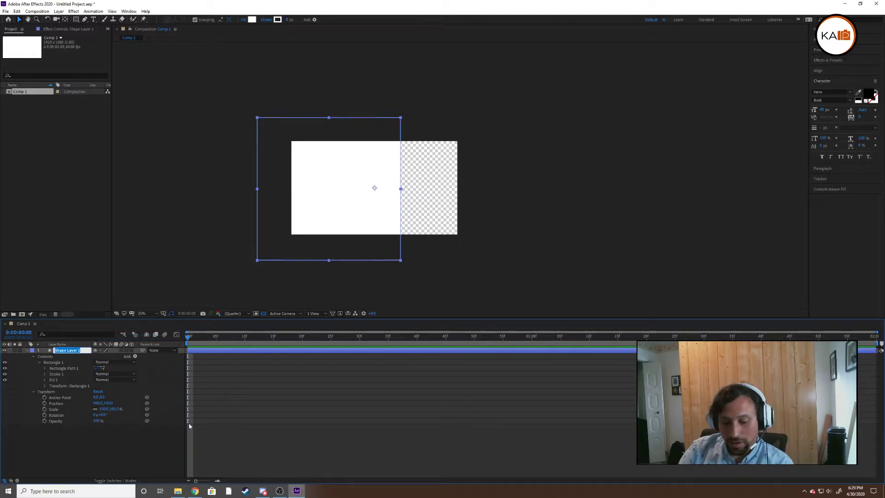
pyautogui.write('White')
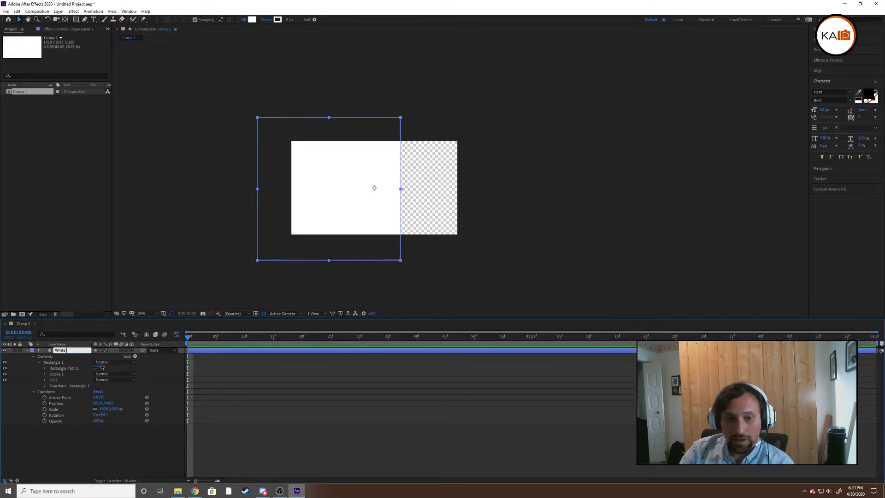
pyautogui.write(' Rectangle')
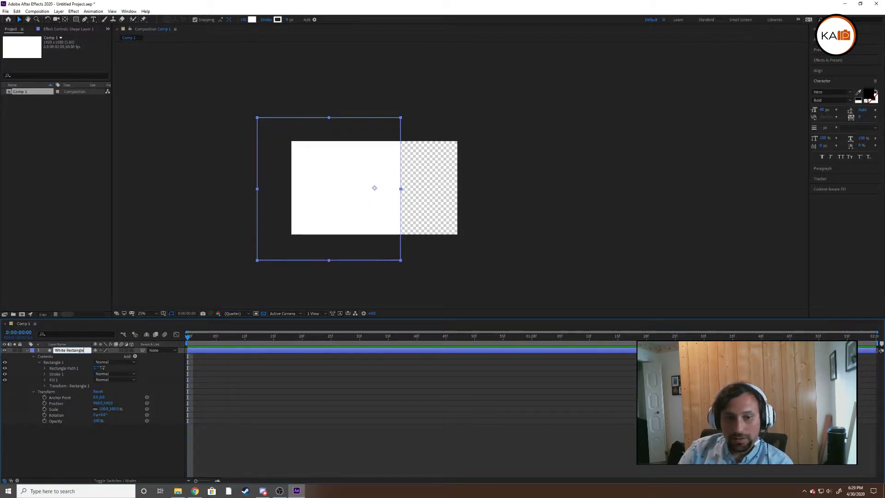
pyautogui.click(75, 446)
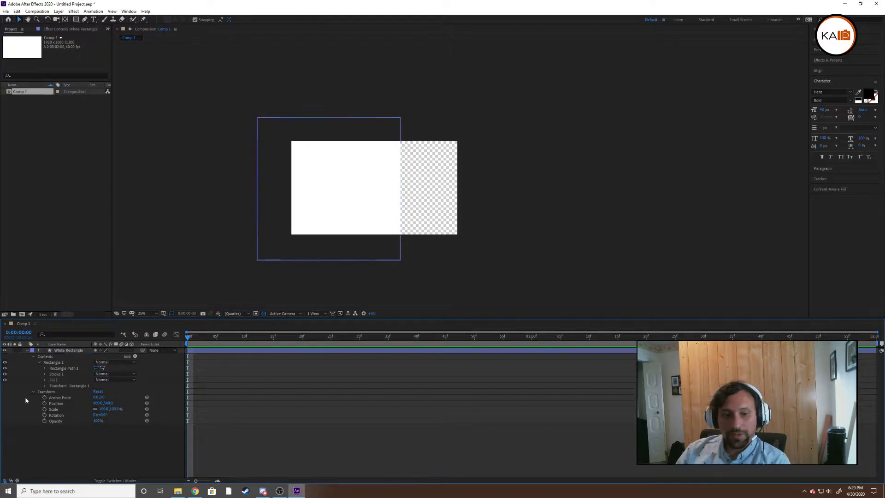
# - Set the White Rectangle's rotation to 22.5°, after first trying 45°
pyautogui.click(102, 414)
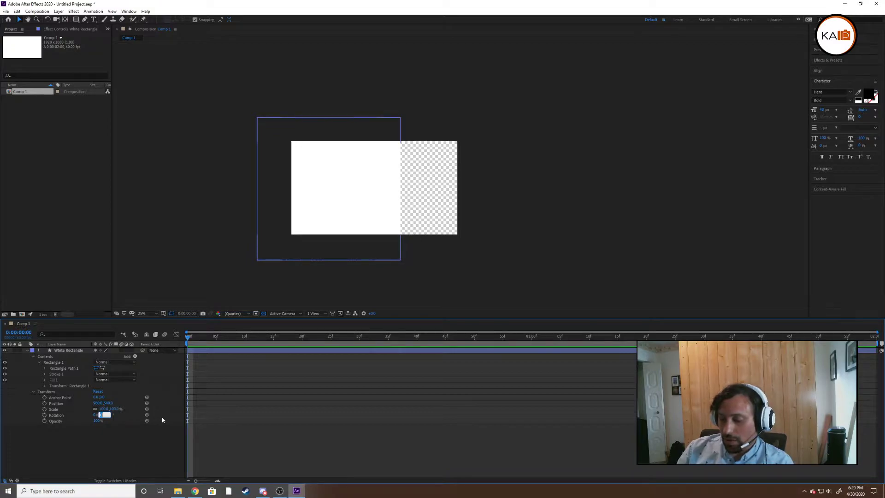
pyautogui.write('45')
pyautogui.press('Return')
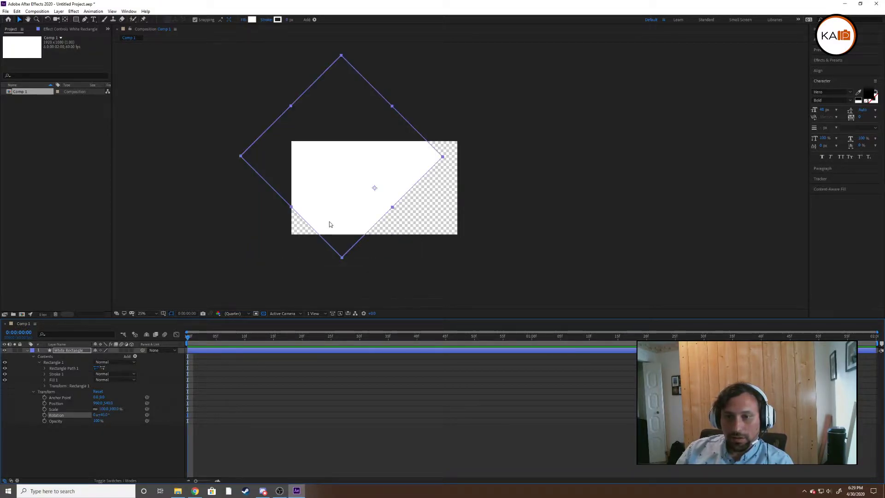
pyautogui.click(104, 414)
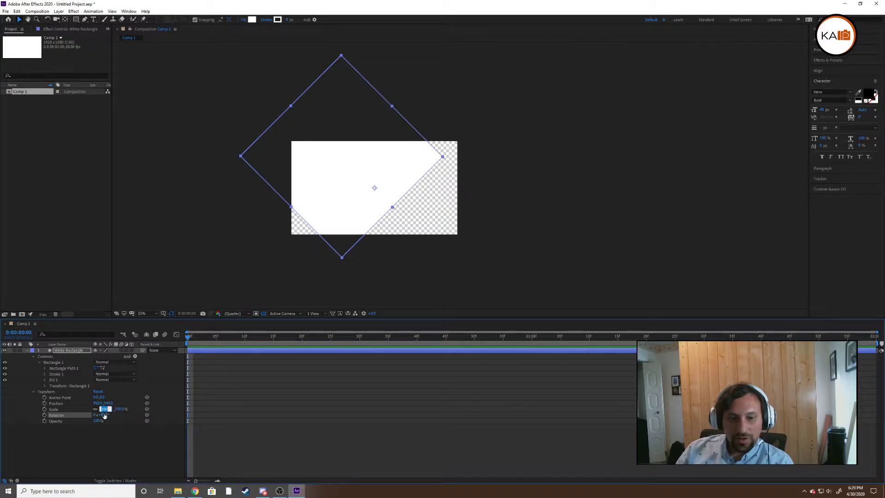
pyautogui.write('22.5')
pyautogui.press('Return')
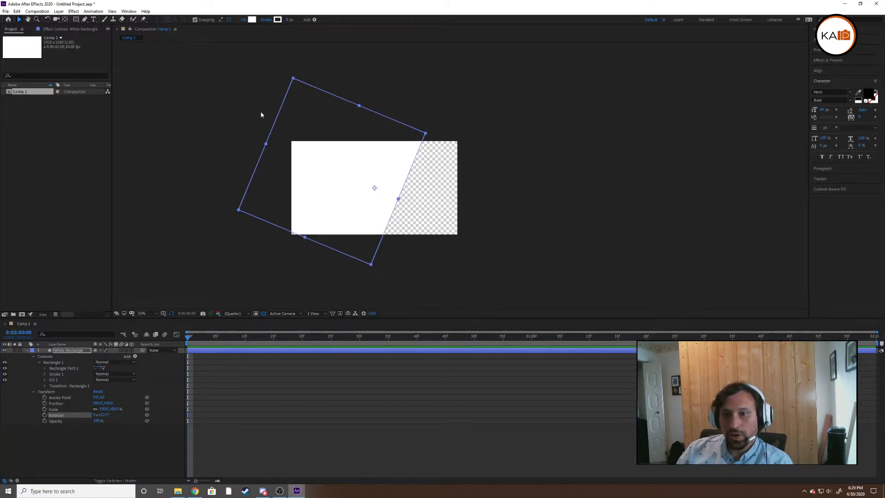
# - Drag the tilted rectangle so it sits over the frame centre
pyautogui.moveTo(355, 177); pyautogui.dragTo(299, 180)
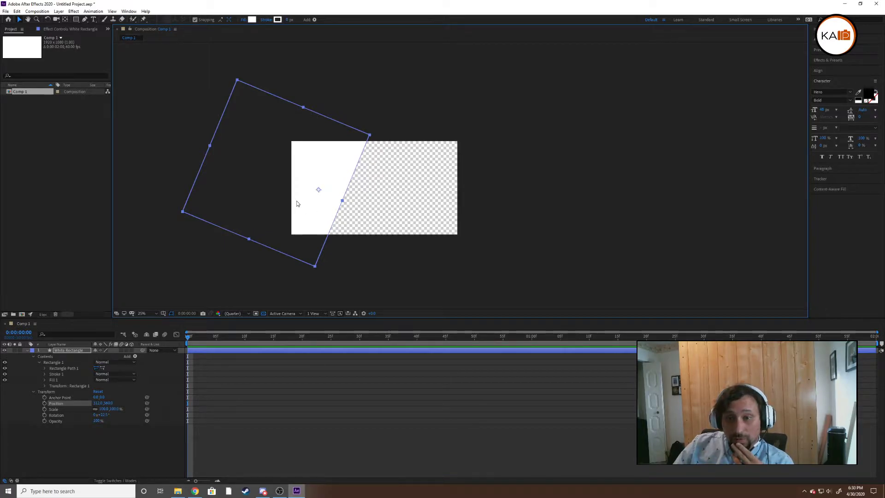
pyautogui.moveTo(277, 192); pyautogui.dragTo(284, 195)
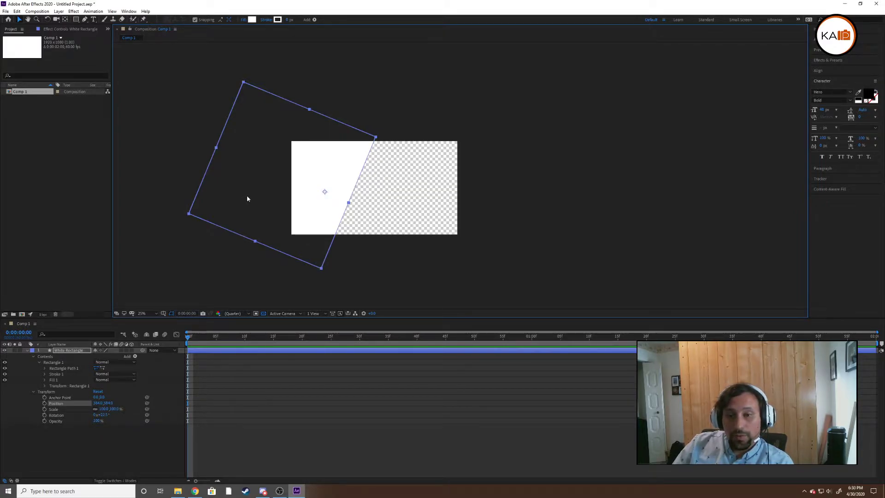
pyautogui.moveTo(247, 196); pyautogui.dragTo(247, 195)
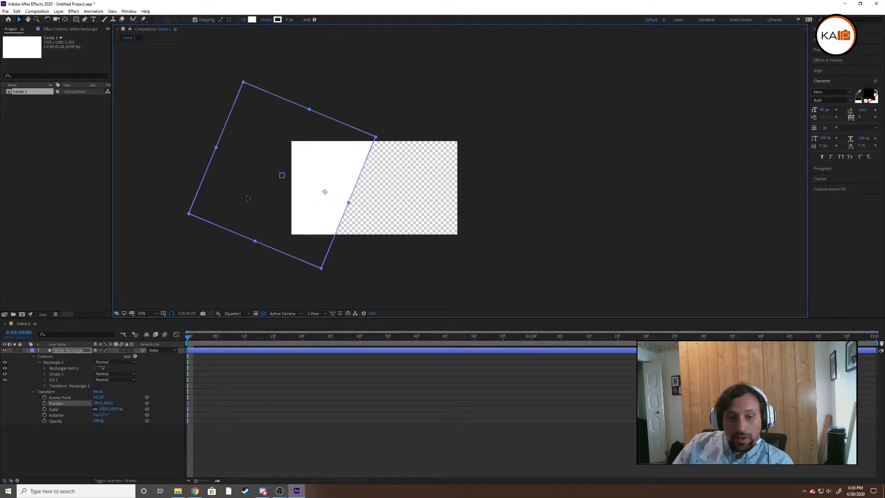
pyautogui.moveTo(247, 198)
pyautogui.mouseDown()
pyautogui.moveTo(368, 202)
pyautogui.moveTo(323, 209)
pyautogui.mouseUp()
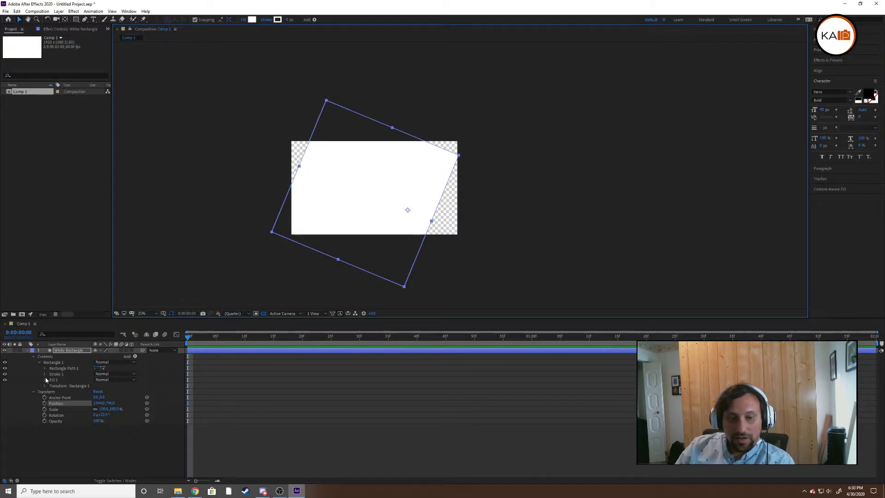
# - Scale up the Rectangle 1 shape and move it off the frame's upper left
pyautogui.doubleClick(326, 102)
pyautogui.moveTo(326, 103); pyautogui.dragTo(297, 63)
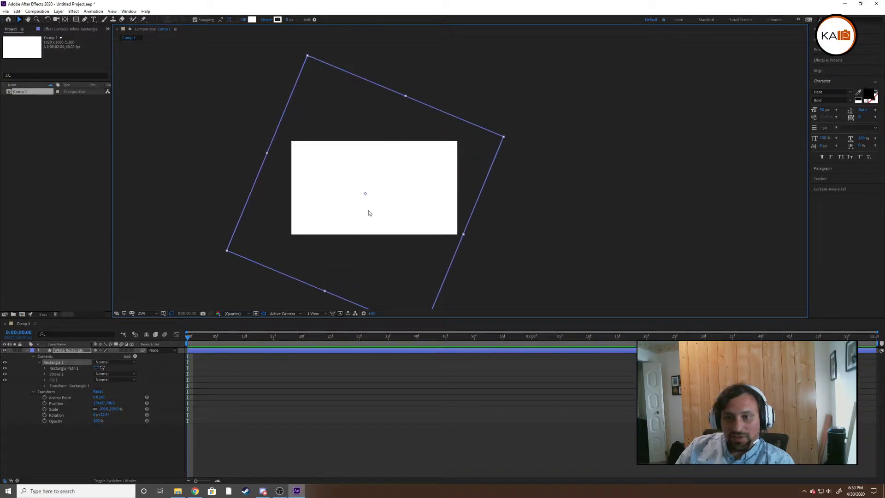
pyautogui.moveTo(368, 199); pyautogui.dragTo(154, 156)
# - Delete the accidentally added Rectangle 2 shape from the White Rectangle layer
pyautogui.click(482, 179)
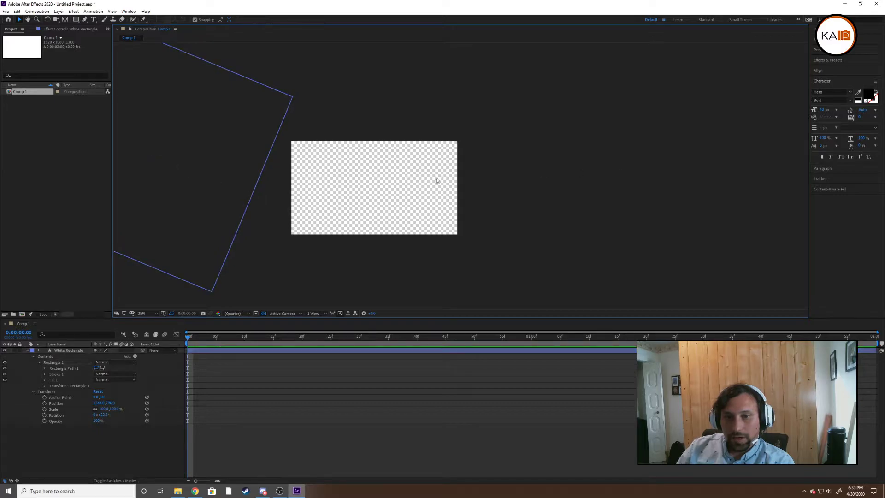
pyautogui.click(193, 168)
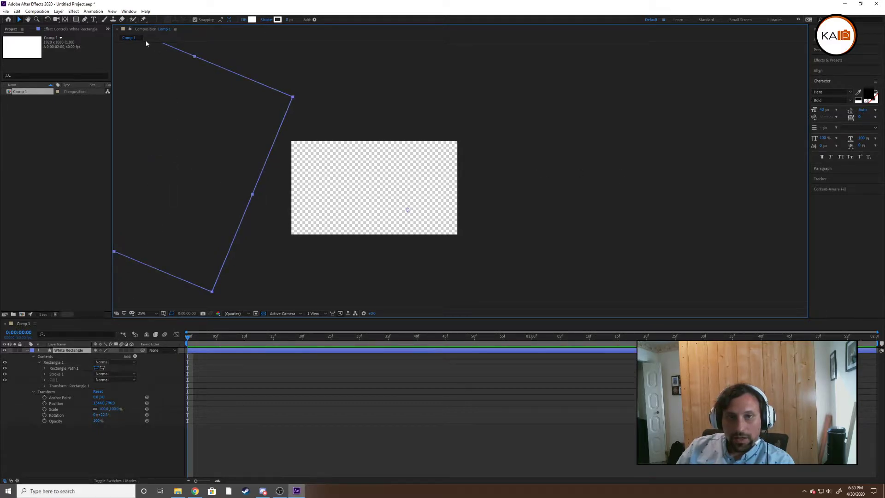
pyautogui.doubleClick(77, 20)
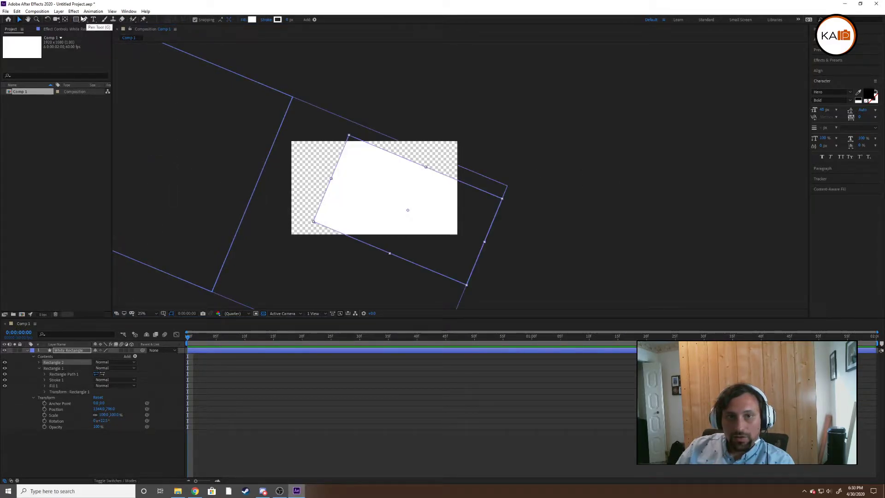
pyautogui.click(77, 20)
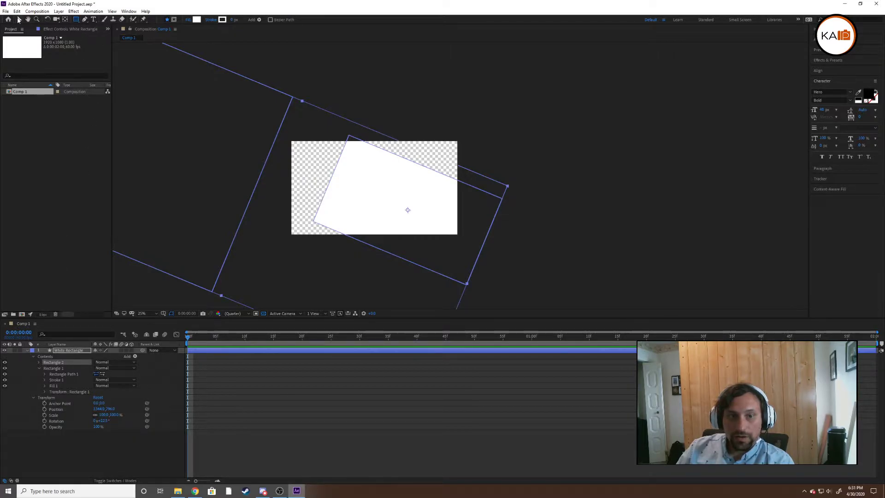
pyautogui.click(18, 20)
pyautogui.click(140, 441)
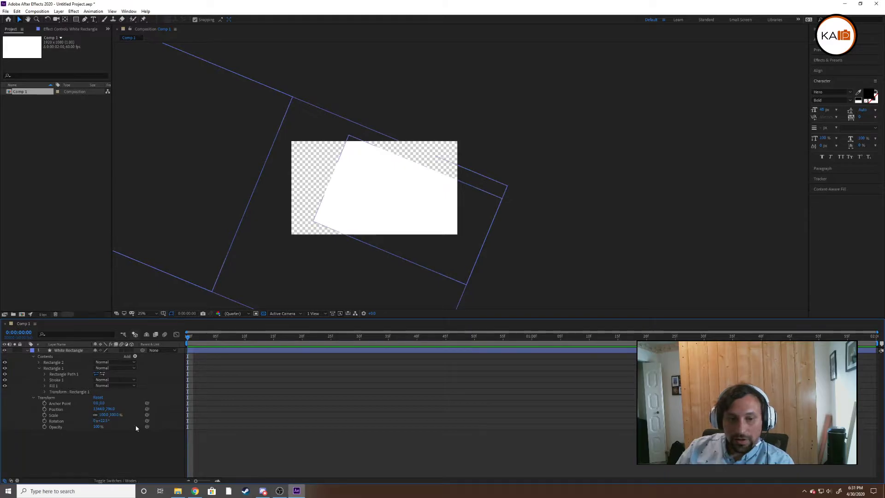
pyautogui.click(67, 363)
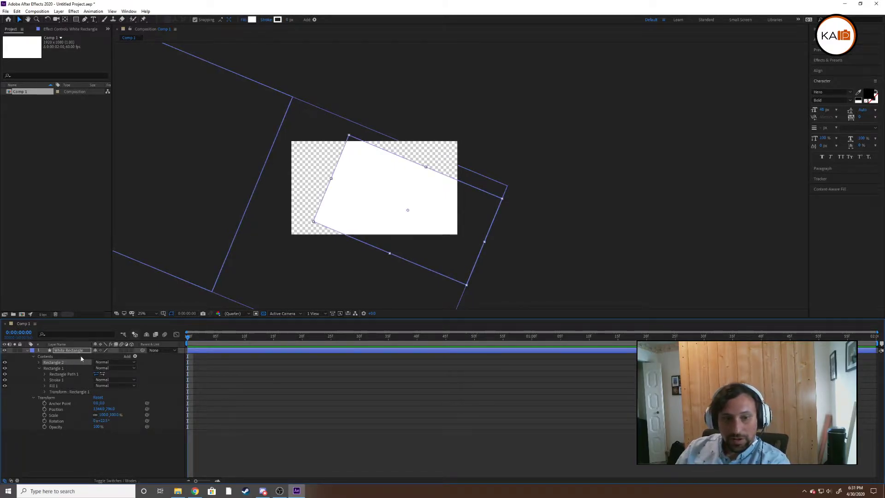
pyautogui.press('Delete')
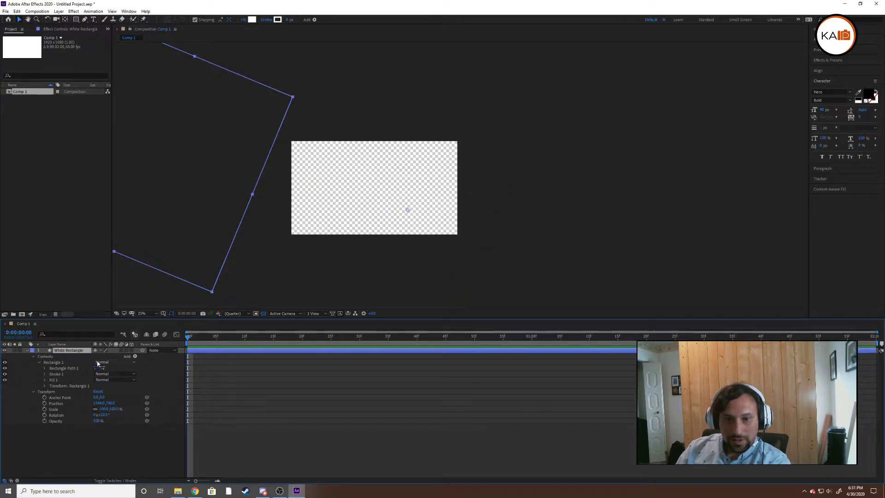
# - With the Rectangle Tool and CC5500 fill, draw an orange rectangle on the frame's right
pyautogui.click(95, 451)
pyautogui.click(77, 20)
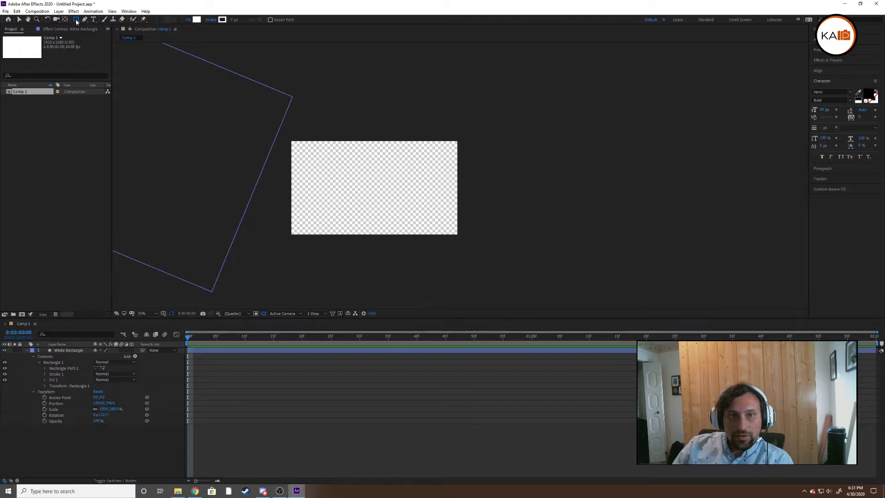
pyautogui.click(196, 20)
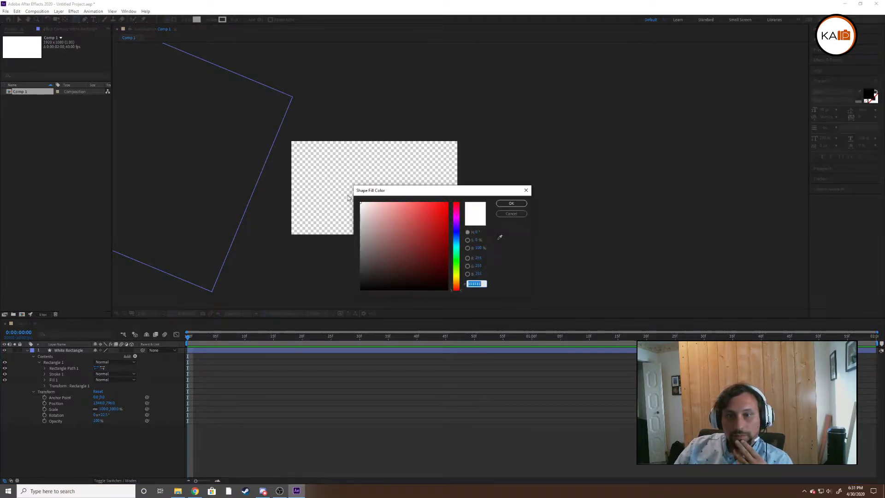
pyautogui.write('CC5500')
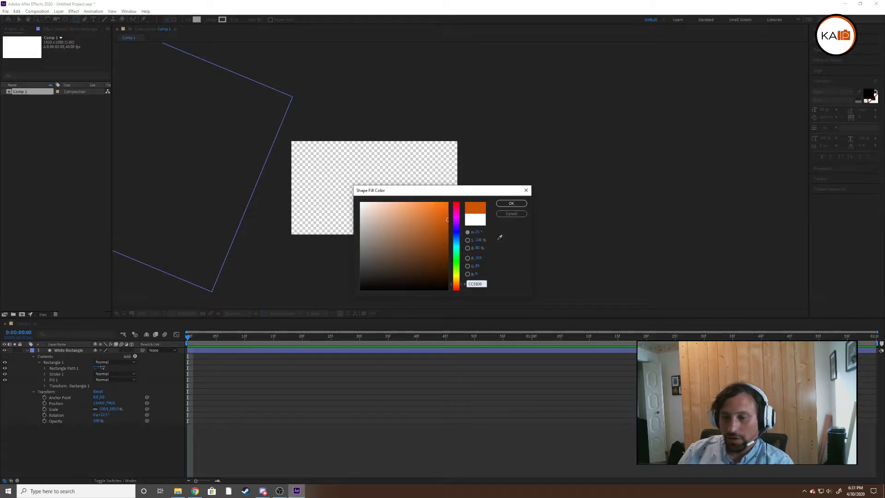
pyautogui.press('Return')
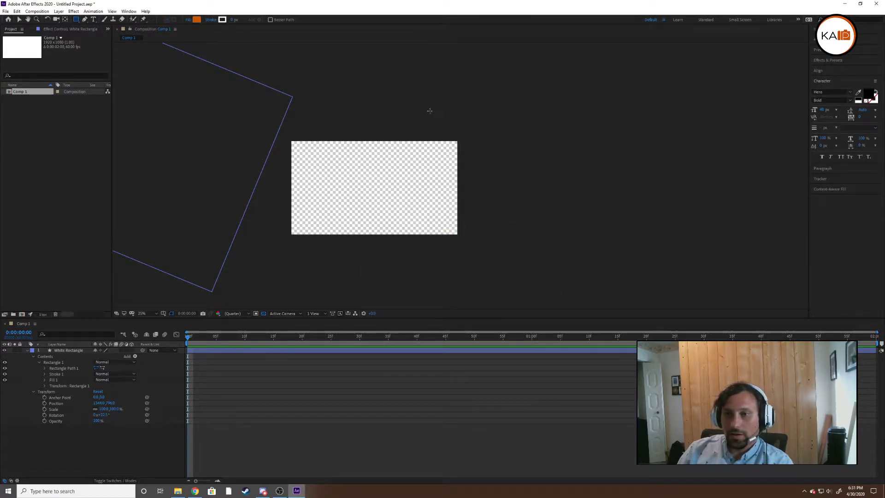
pyautogui.moveTo(419, 111); pyautogui.dragTo(634, 281)
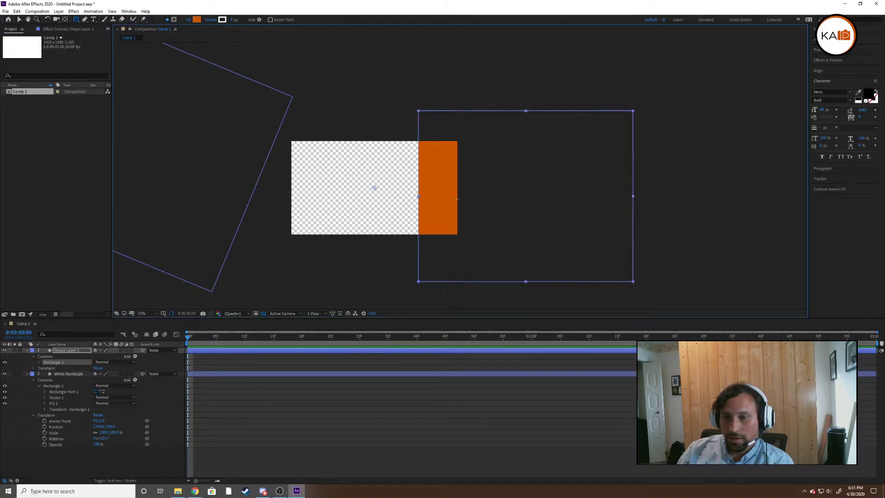
# - Undo the accidental extra rectangle and enlarge the orange rectangle around its centre
pyautogui.moveTo(633, 282); pyautogui.dragTo(644, 286)
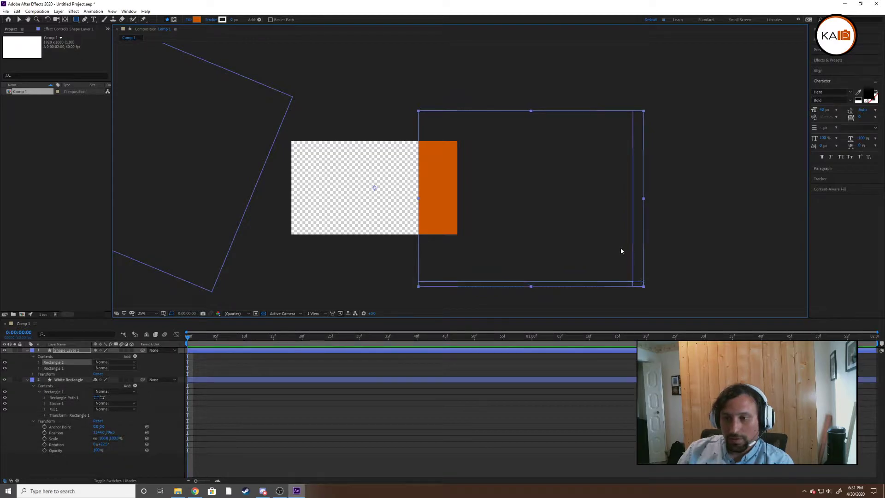
pyautogui.hotkey('ctrl', 'z')
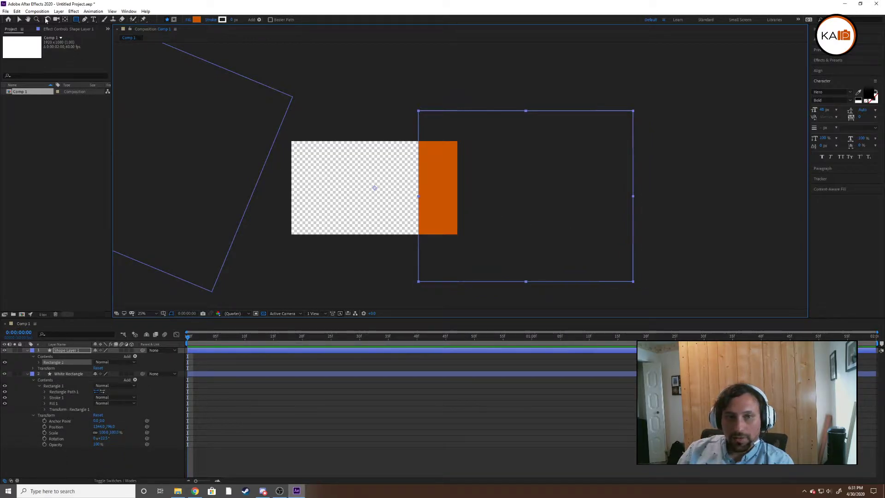
pyautogui.click(19, 20)
pyautogui.click(610, 269)
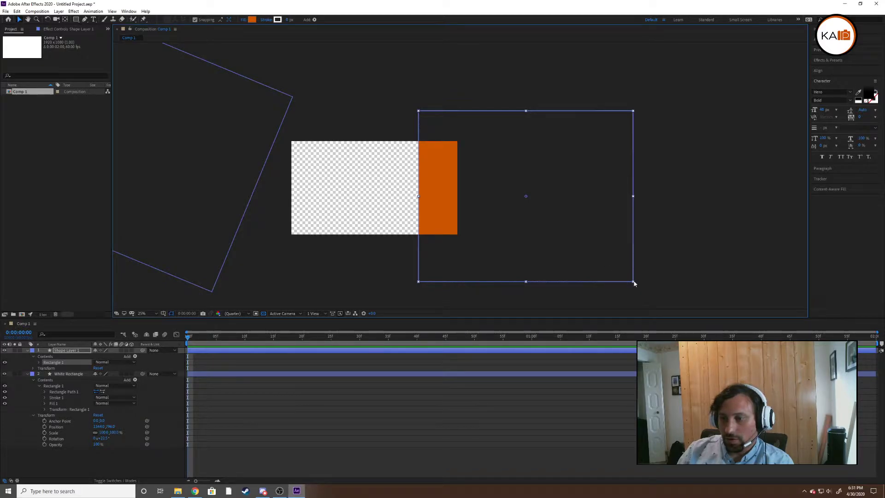
pyautogui.moveTo(634, 283); pyautogui.dragTo(677, 307)
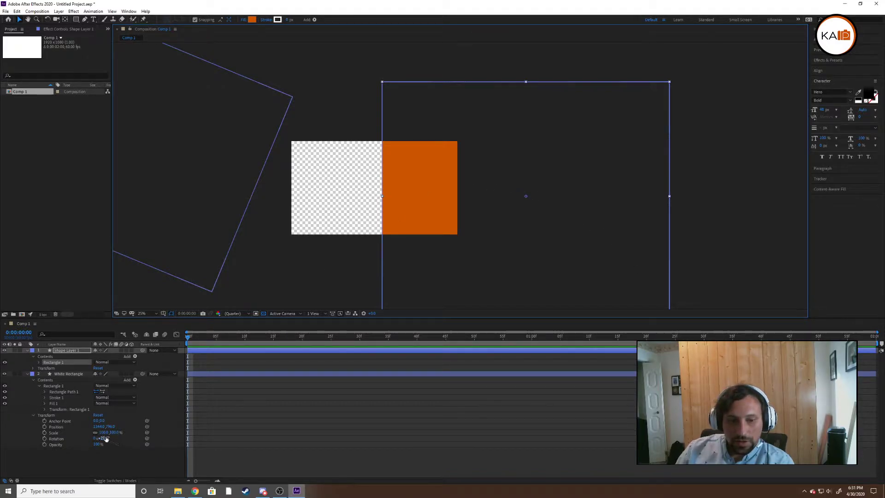
# - Set Shape Layer 1's rotation to 22.5°
pyautogui.click(29, 374)
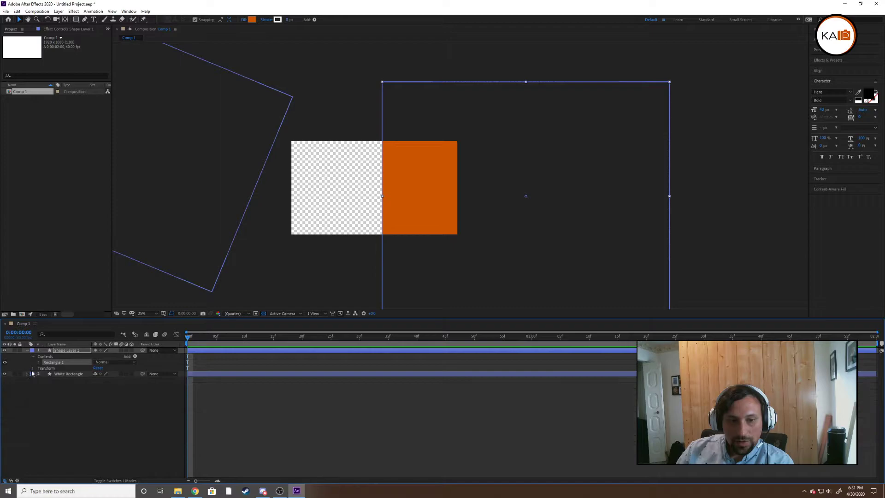
pyautogui.click(35, 368)
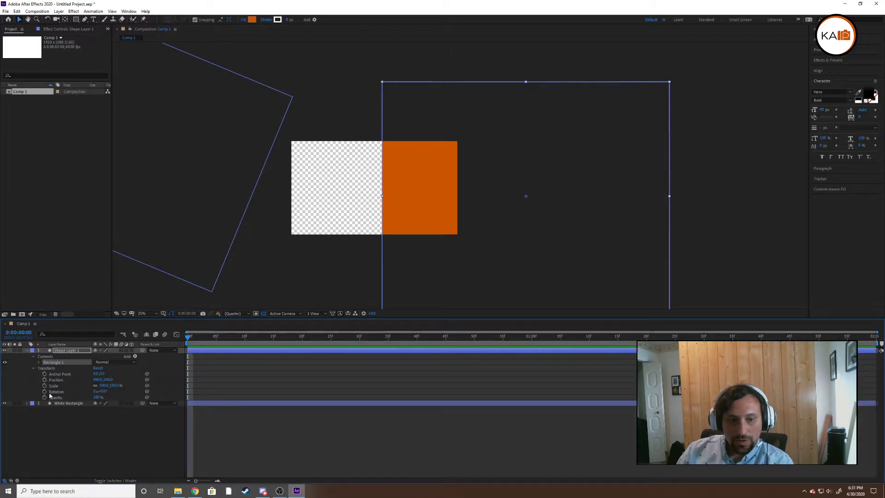
pyautogui.click(103, 391)
pyautogui.write('22')
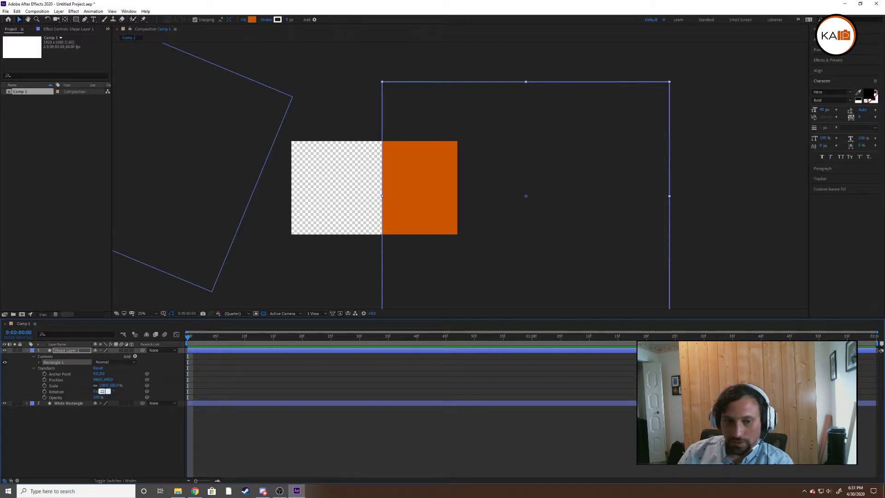
pyautogui.write('.5')
pyautogui.press('Return')
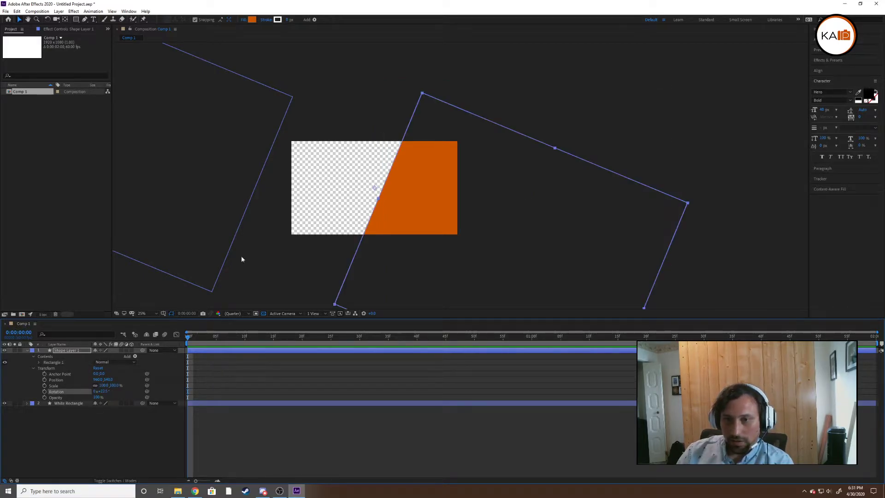
pyautogui.click(205, 170)
# - Move the white rectangle over the left side and the orange panel off-frame up-right
pyautogui.moveTo(201, 131)
pyautogui.mouseDown()
pyautogui.moveTo(248, 151)
pyautogui.moveTo(366, 164)
pyautogui.moveTo(204, 147)
pyautogui.mouseUp()
pyautogui.click(548, 187)
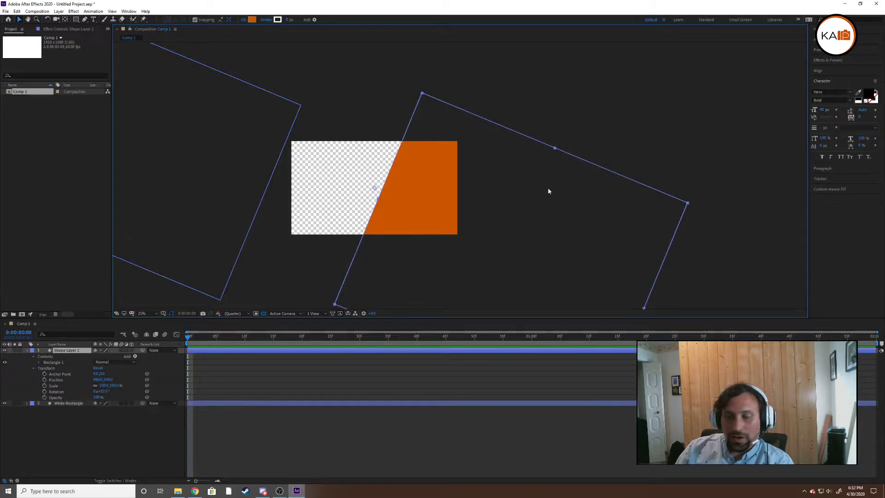
pyautogui.moveTo(532, 201); pyautogui.dragTo(642, 177)
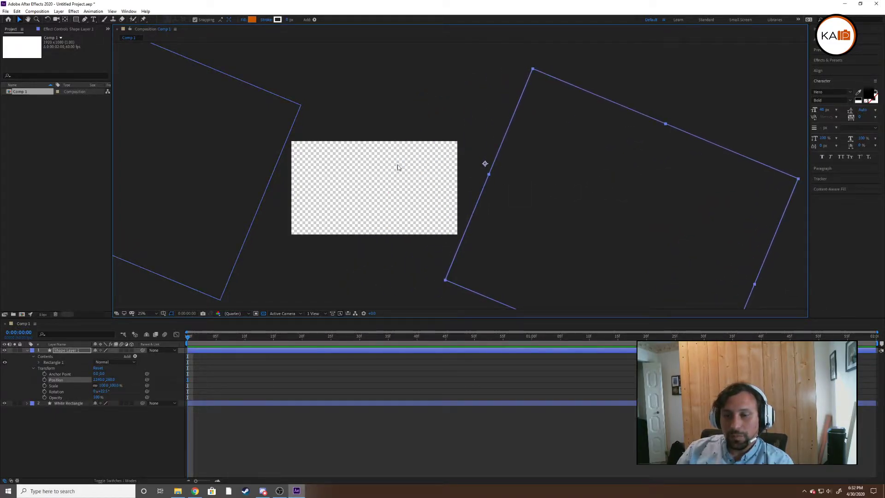
# - Centre the orange shape's anchor point with Ctrl+Alt+Home
pyautogui.scroll(-1, 398, 168)
pyautogui.scroll(1, 398, 169)
pyautogui.scroll(-1, 398, 169)
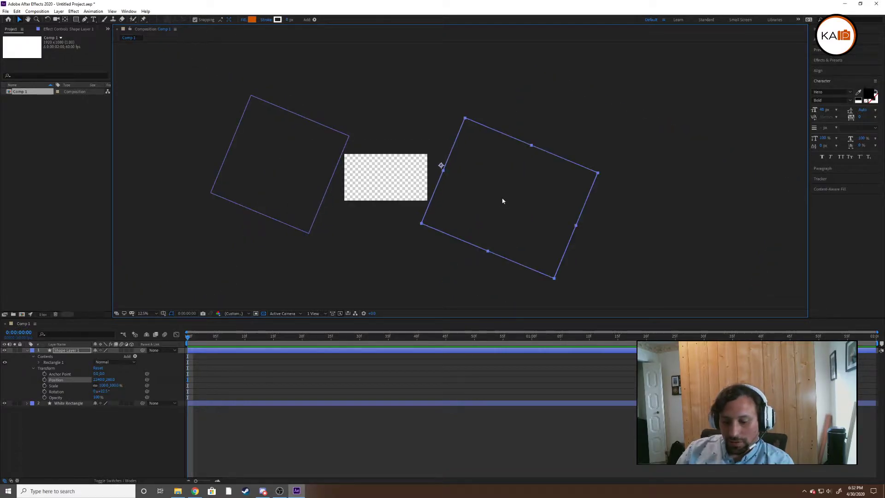
pyautogui.hotkey('ctrl', 'alt', 'Home')
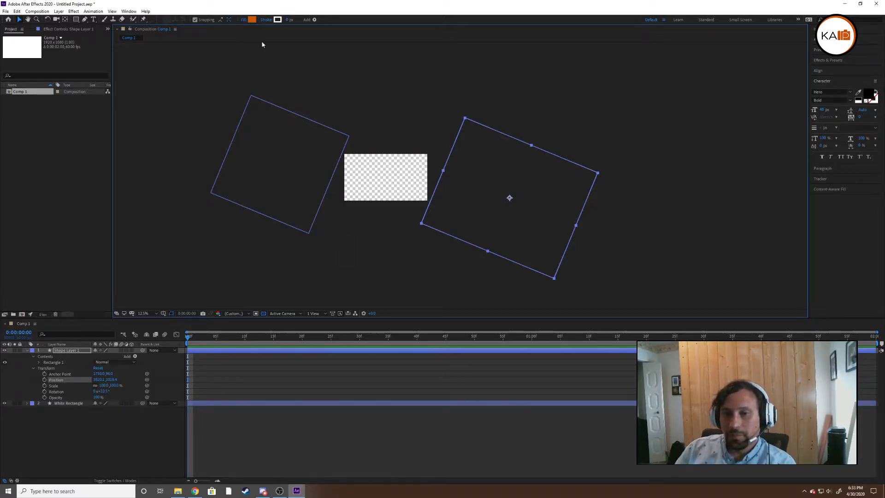
# - Switch to the Type tool with Regular weight and white fill, and start a new text layer
pyautogui.click(292, 77)
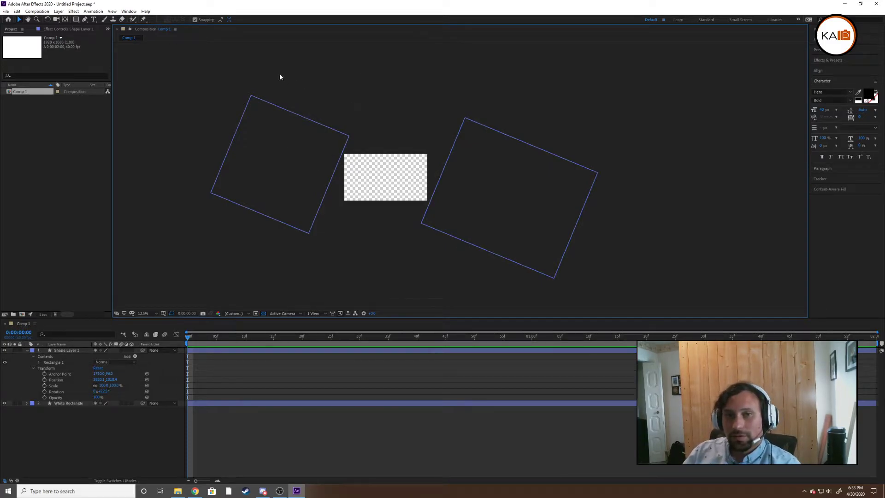
pyautogui.click(94, 19)
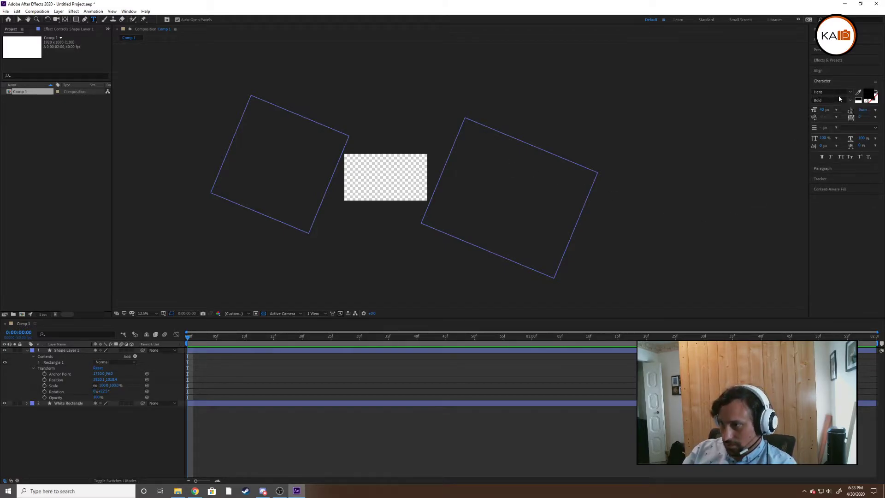
pyautogui.click(834, 100)
pyautogui.click(836, 115)
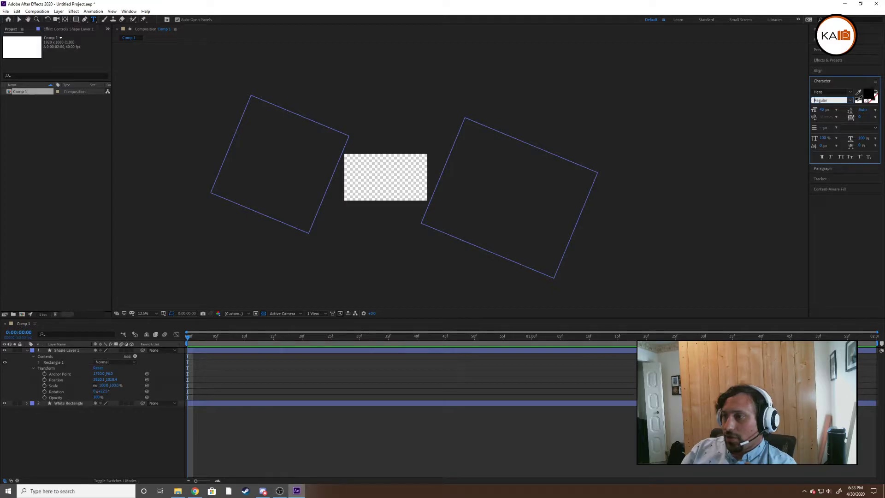
pyautogui.click(859, 99)
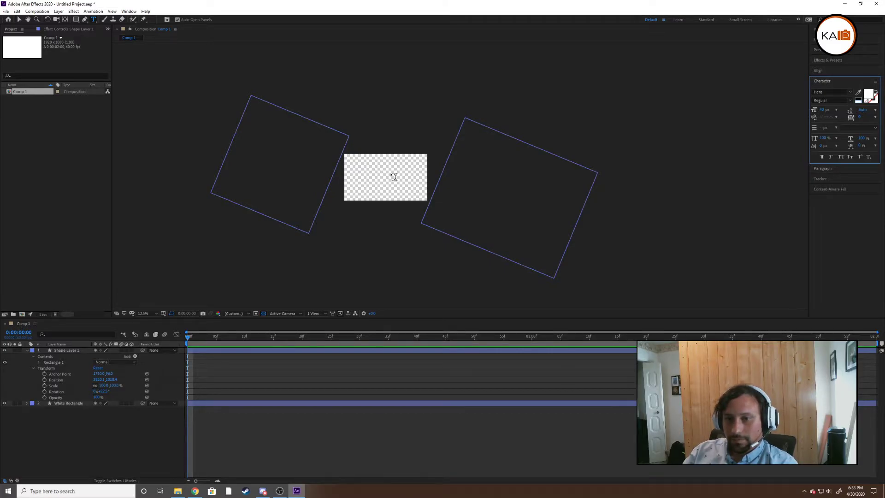
pyautogui.click(395, 176)
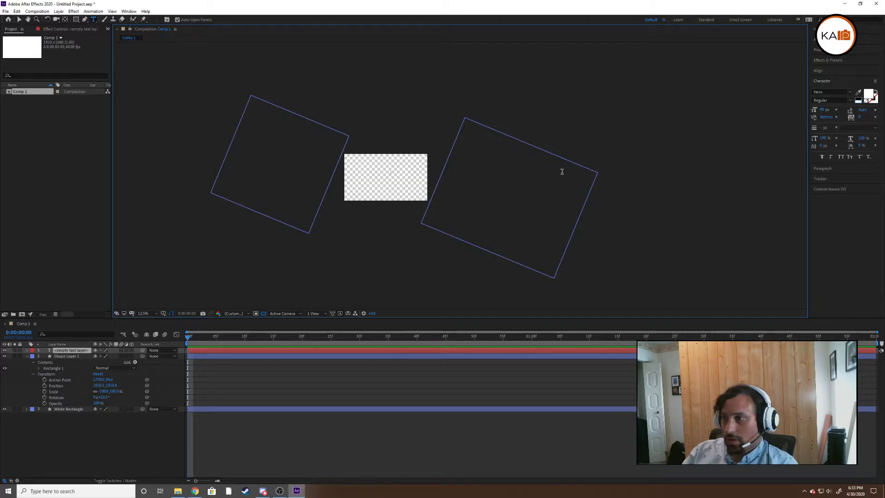
# - Set the font size to 72 px and type the two-line title: the photographer's name over 'Photography'
pyautogui.scroll(4, 387, 175)
pyautogui.press('alt')
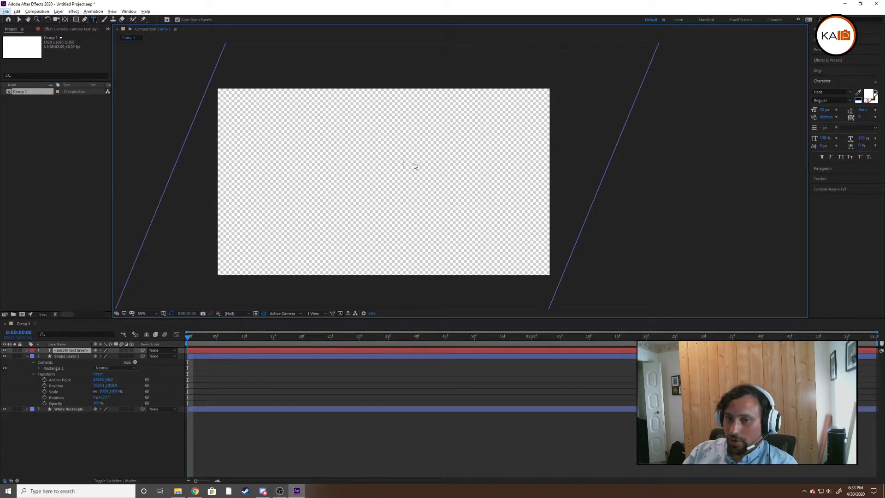
pyautogui.click(837, 110)
pyautogui.click(839, 218)
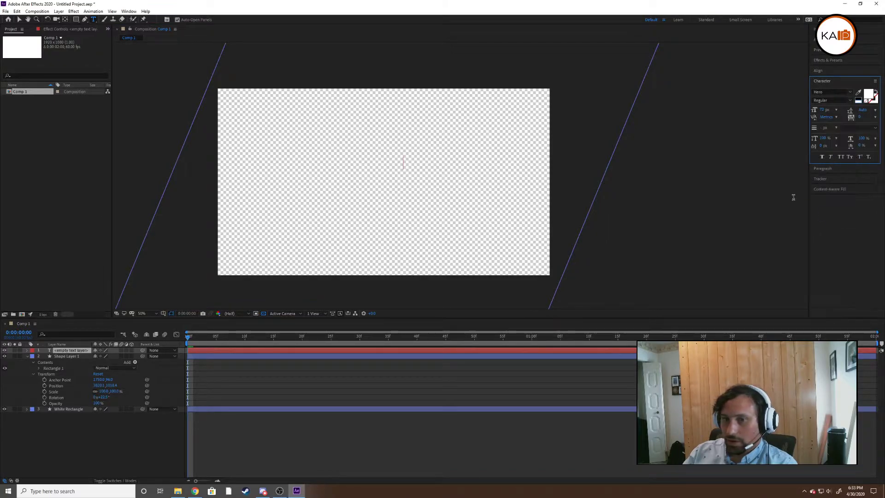
pyautogui.write('Kevin Armentrout ')
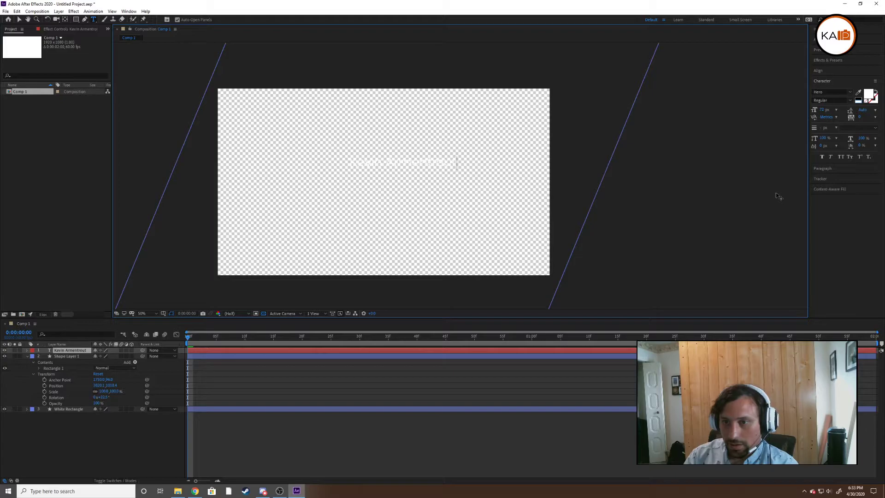
pyautogui.write('Photography')
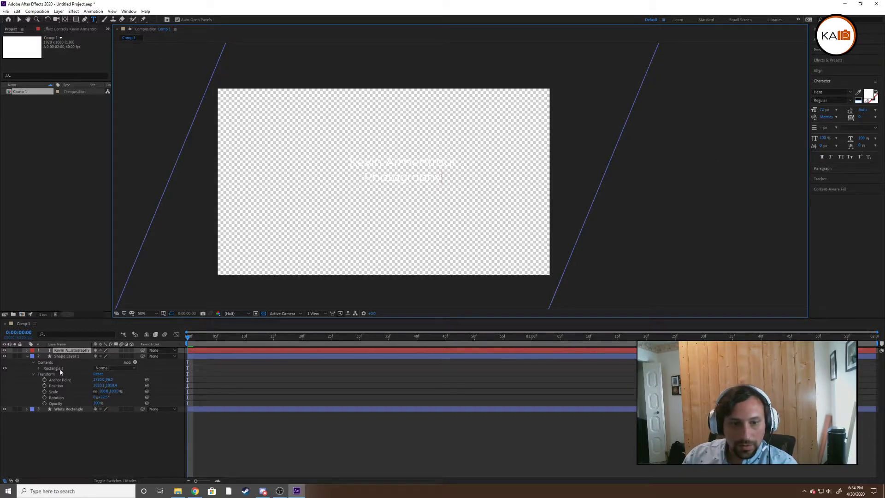
pyautogui.click(83, 357)
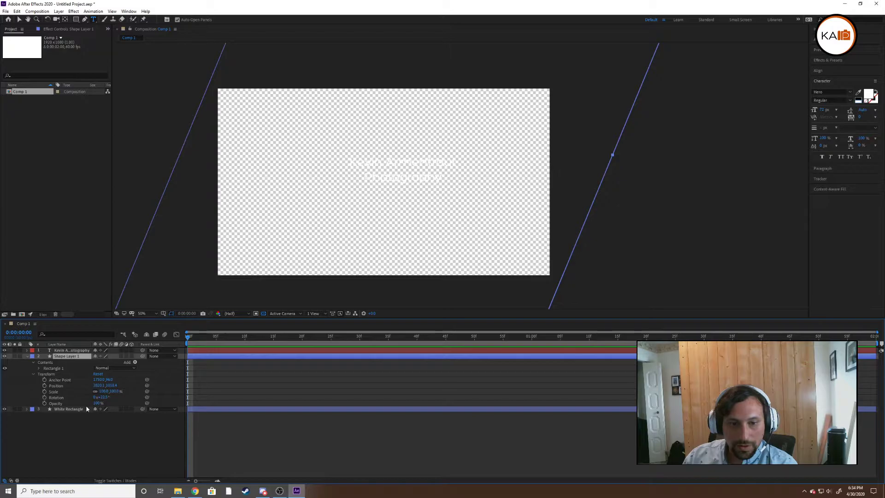
# - Rename Shape Layer 1 to 'Orange Rectangle' from its context menu, then deselect it
pyautogui.rightClick(80, 357)
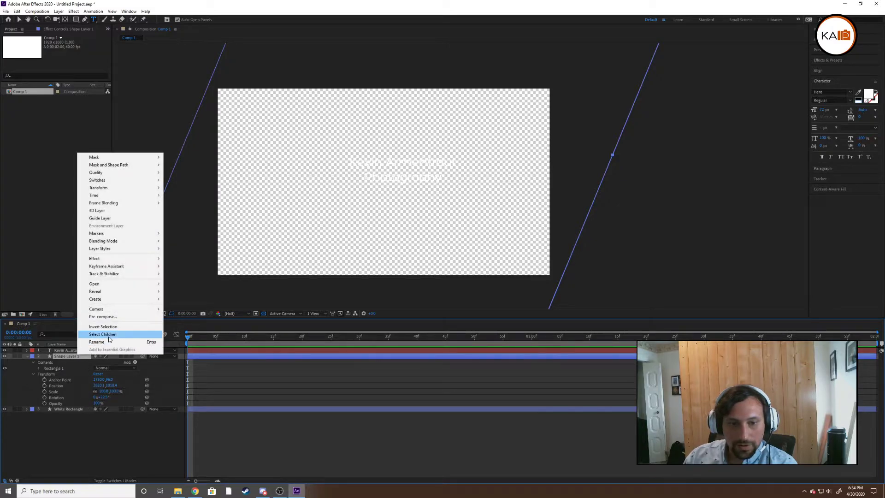
pyautogui.click(108, 343)
pyautogui.write('Orange Recta')
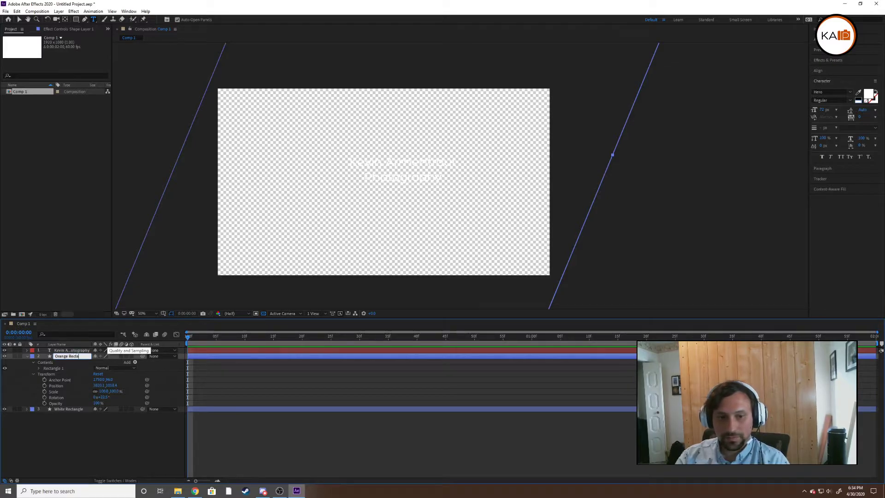
pyautogui.write('ngle')
pyautogui.press('Return')
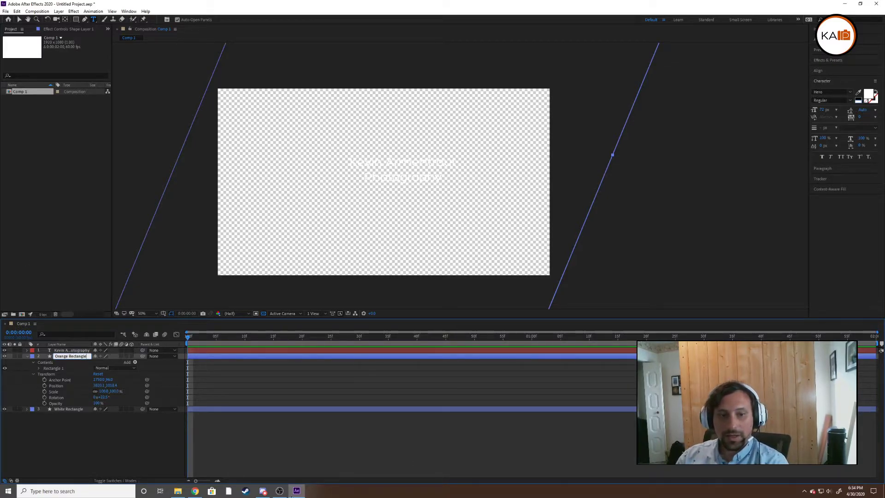
pyautogui.click(149, 449)
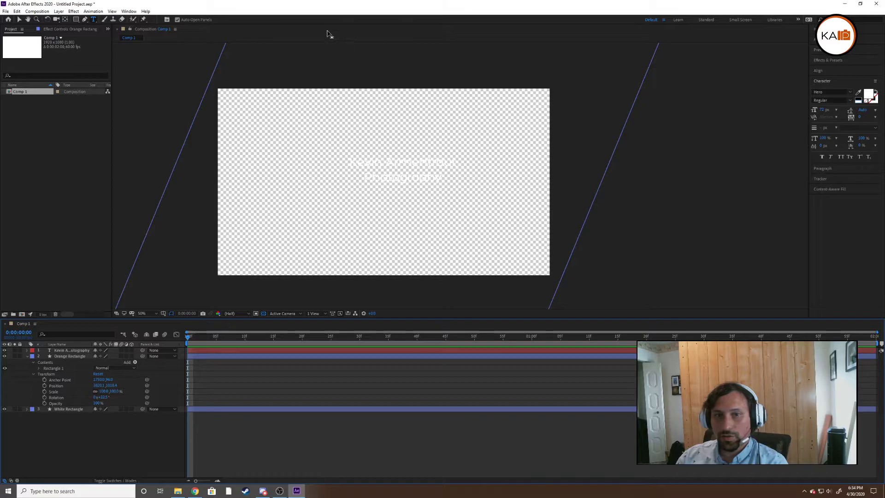
pyautogui.click(19, 19)
# - Drag the orange panel into the frame and nudge the title text down and to the right
pyautogui.moveTo(763, 215); pyautogui.dragTo(462, 190)
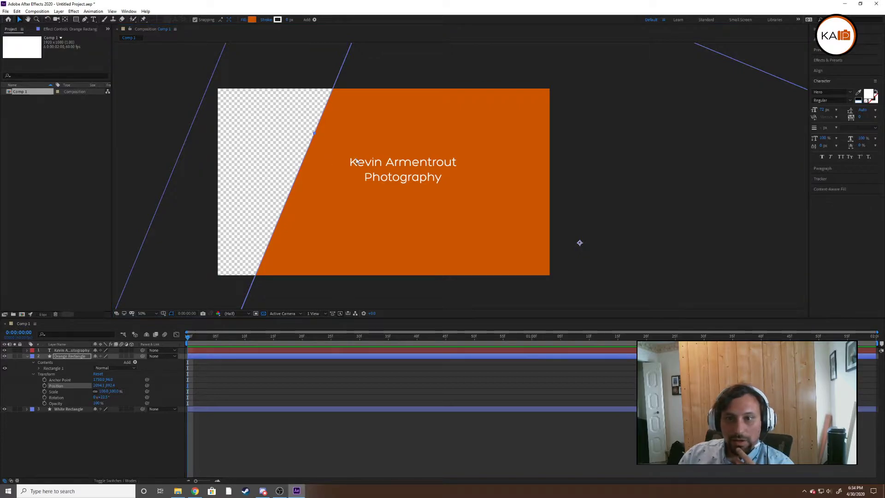
pyautogui.click(81, 352)
pyautogui.moveTo(387, 167); pyautogui.dragTo(438, 180)
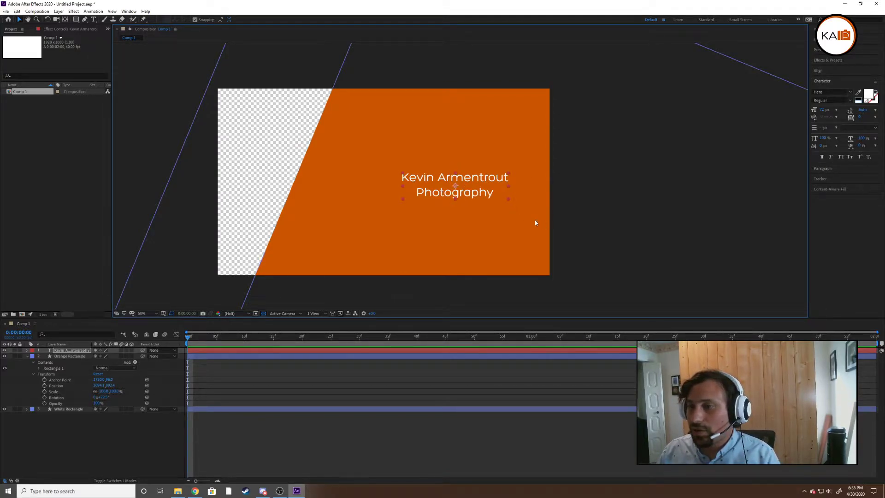
# - Right-align the two lines of the title text
pyautogui.doubleClick(492, 194)
pyautogui.click(833, 168)
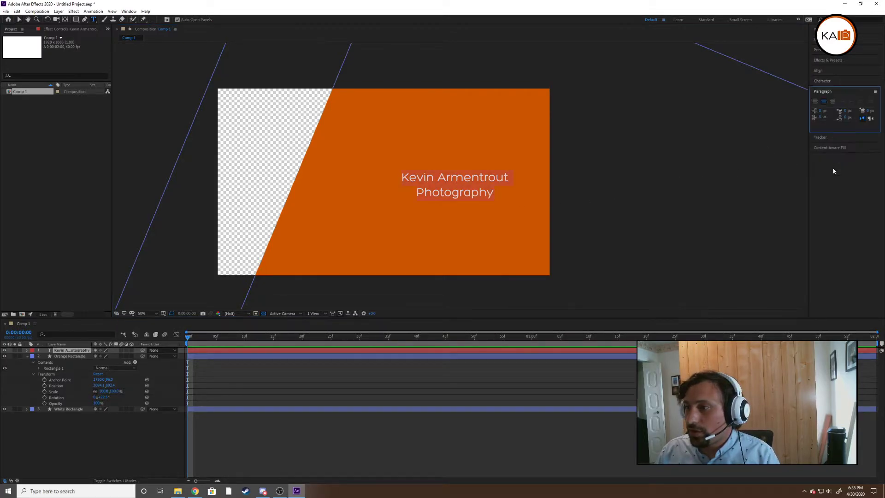
pyautogui.click(833, 101)
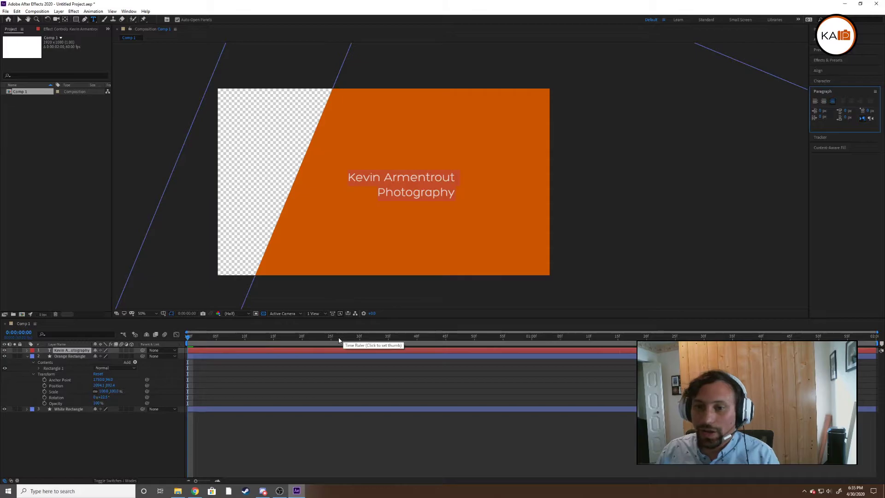
pyautogui.click(18, 20)
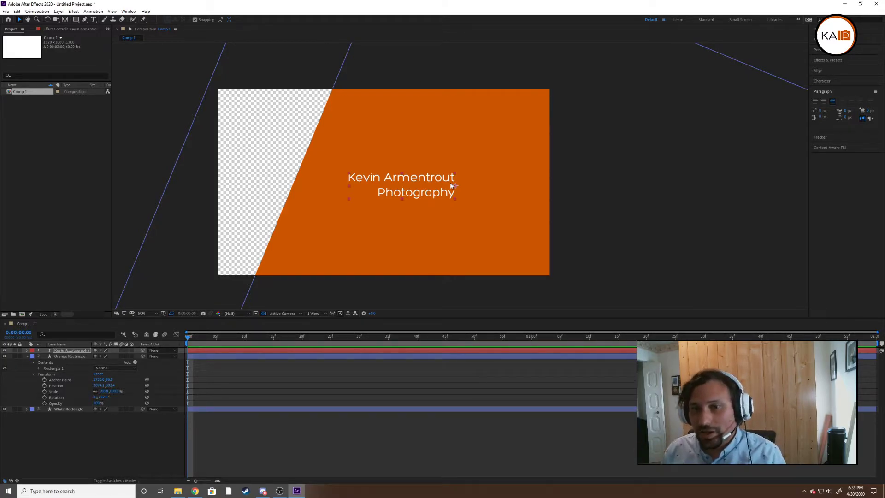
# - Centre the text layer's anchor point with Ctrl+Alt+Home
pyautogui.click(412, 193)
pyautogui.hotkey('ctrl', 'alt', 'Home')
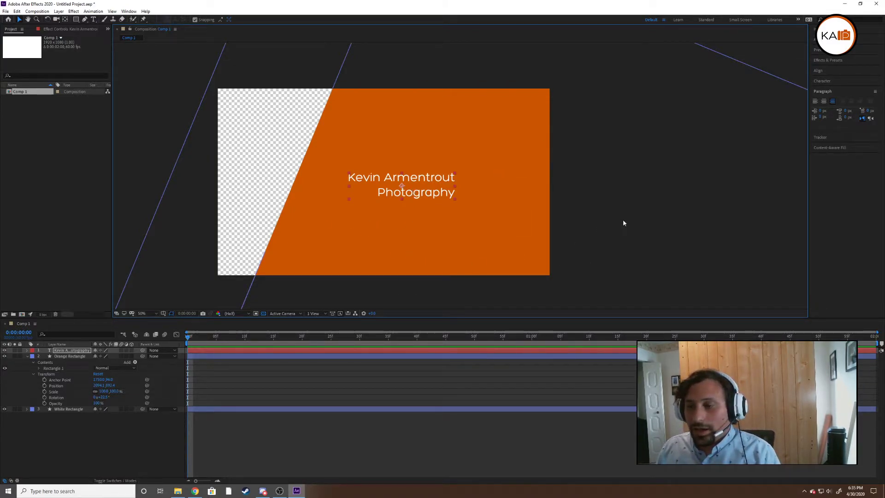
pyautogui.click(579, 242)
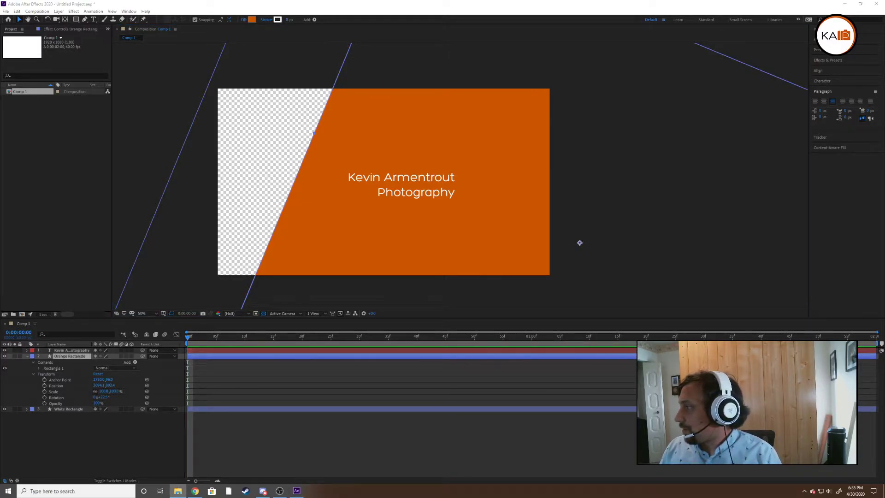
# - Add the KA logo PNG to Comp 1's timeline
pyautogui.moveTo(884, 203); pyautogui.dragTo(80, 352)
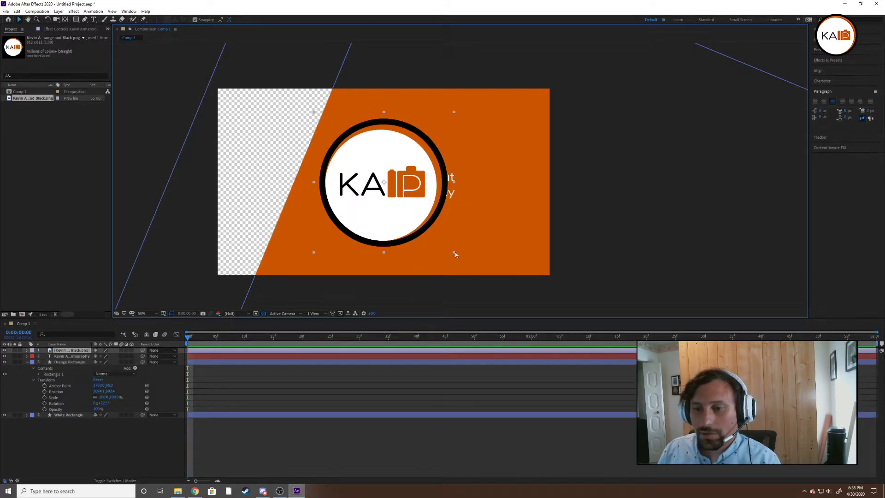
pyautogui.doubleClick(399, 223)
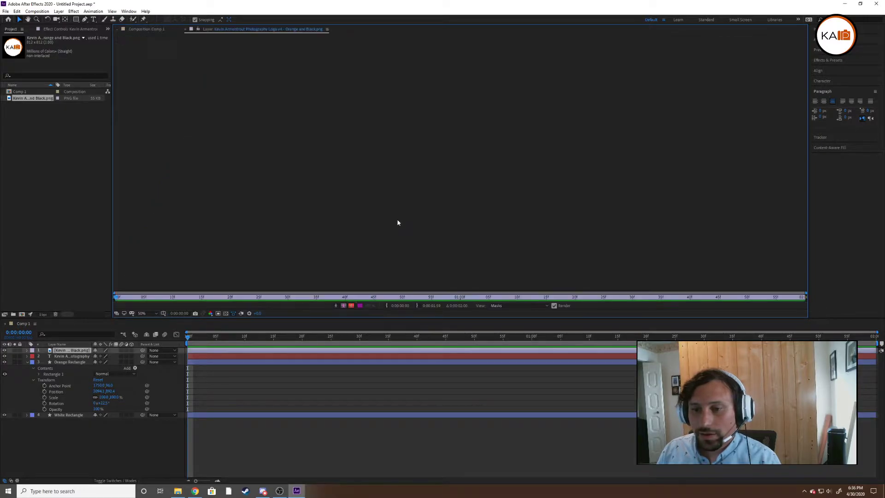
pyautogui.click(185, 30)
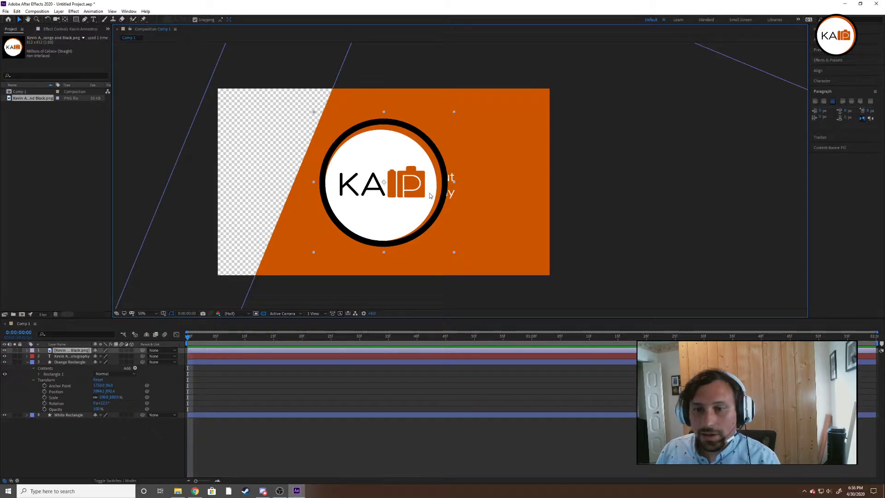
# - Shrink the logo to a small circle and move it to the left of the frame
pyautogui.moveTo(455, 254); pyautogui.dragTo(433, 222)
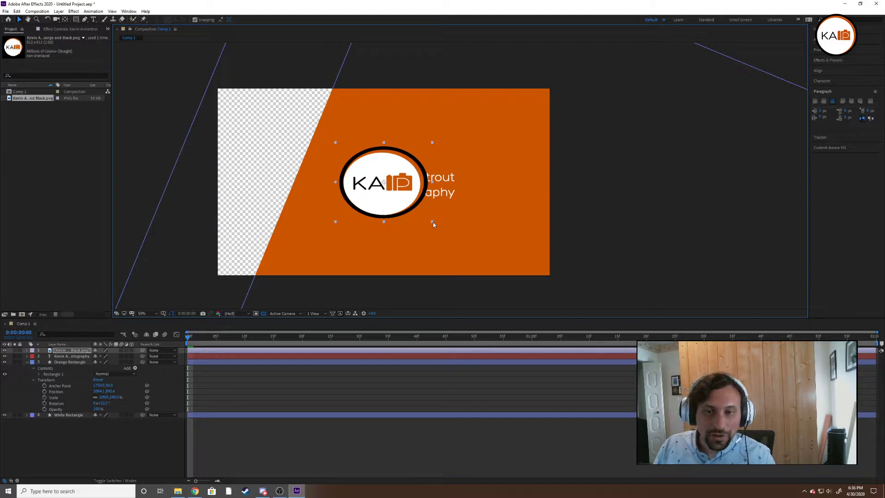
pyautogui.moveTo(433, 222); pyautogui.dragTo(406, 227)
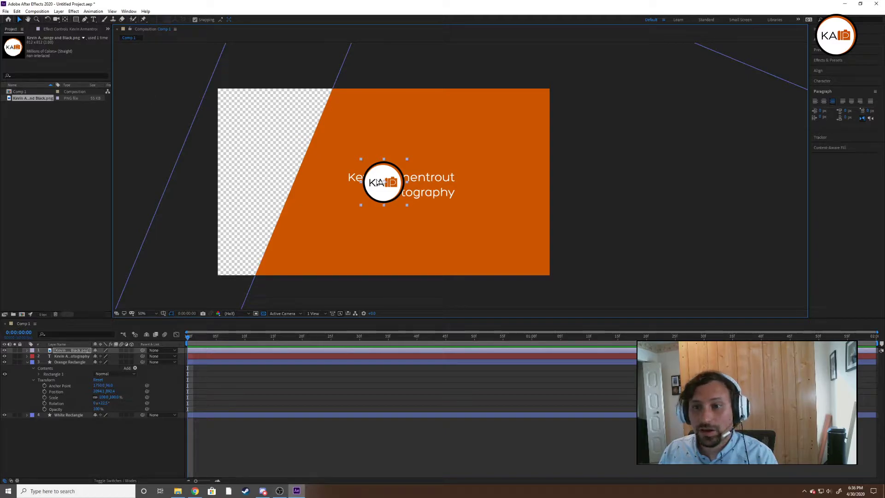
pyautogui.moveTo(392, 187); pyautogui.dragTo(255, 190)
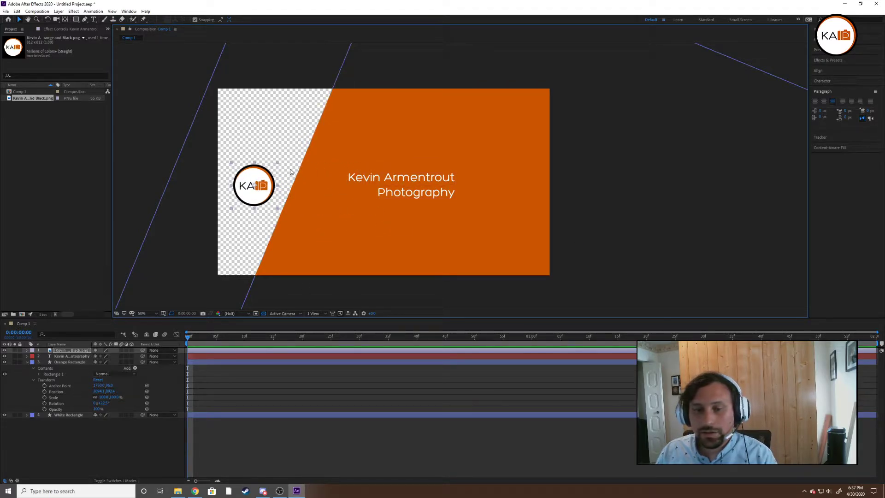
# - Collapse the Orange Rectangle properties and create a null object from Layer > New > Null Object
pyautogui.click(427, 184)
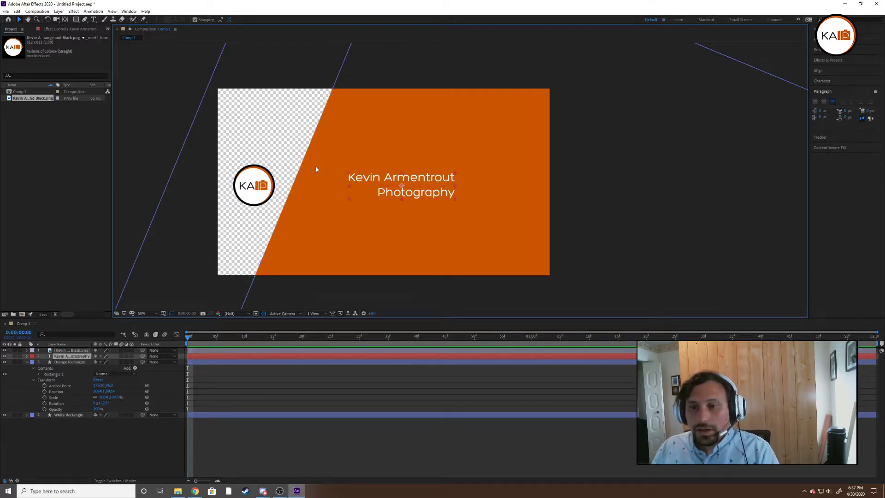
pyautogui.click(262, 170)
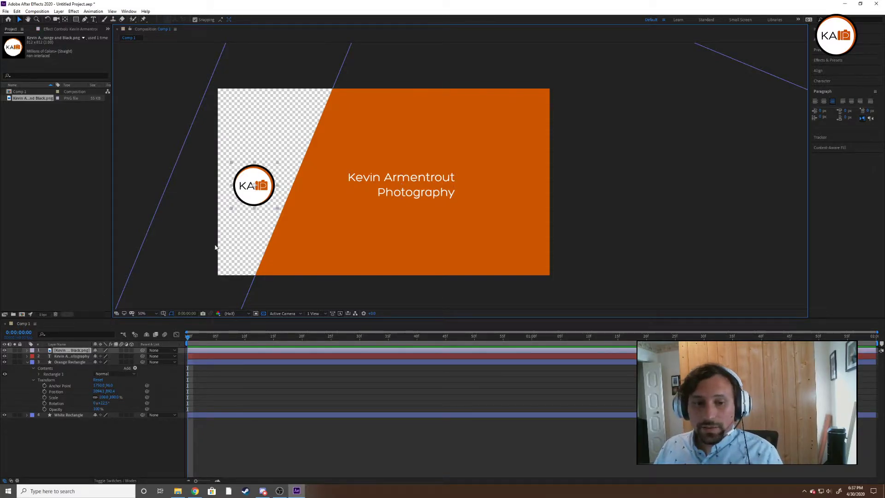
pyautogui.click(26, 362)
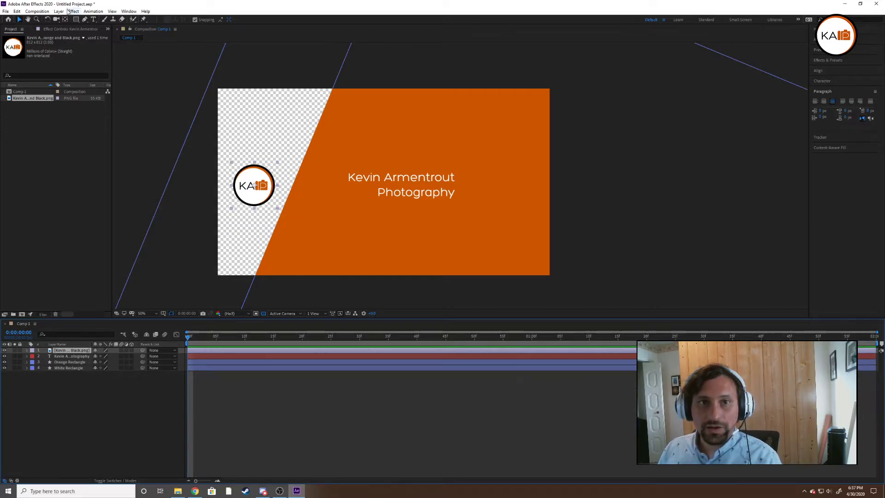
pyautogui.click(59, 11)
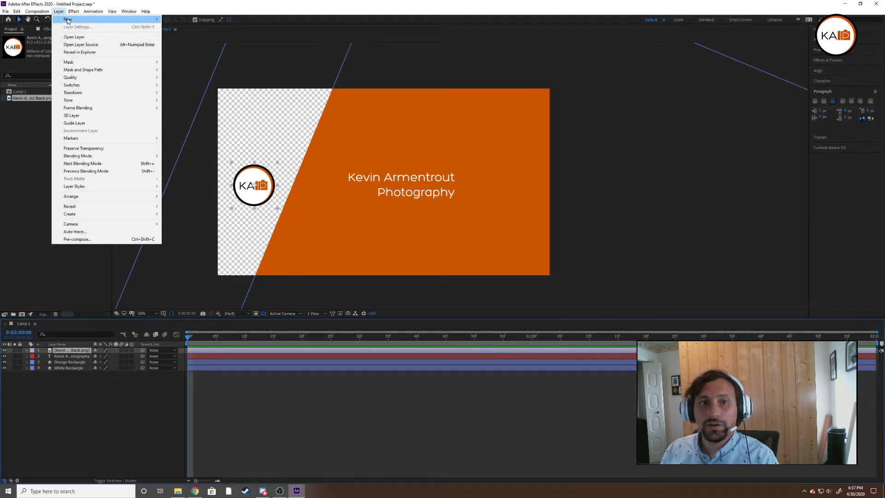
pyautogui.moveTo(67, 21)
pyautogui.click(177, 50)
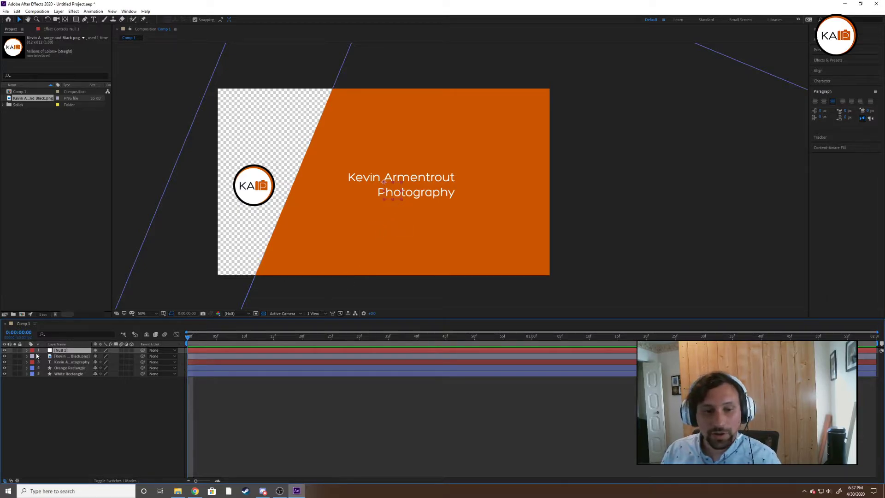
# - Turn off visibility for the logo, title, Orange Rectangle and White Rectangle layers
pyautogui.click(4, 357)
pyautogui.click(4, 362)
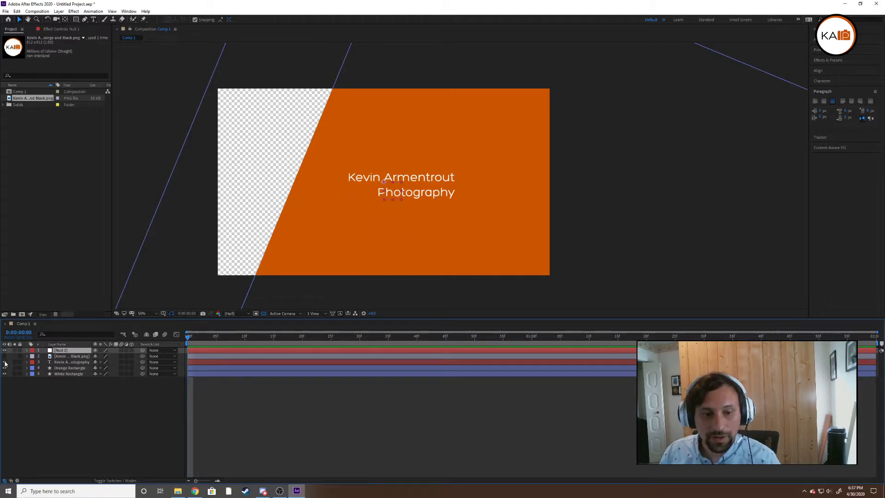
pyautogui.click(4, 368)
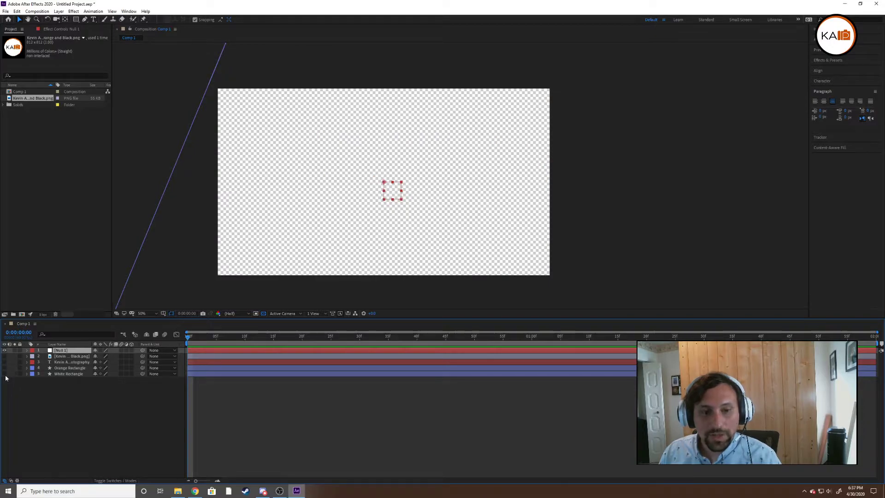
pyautogui.click(4, 374)
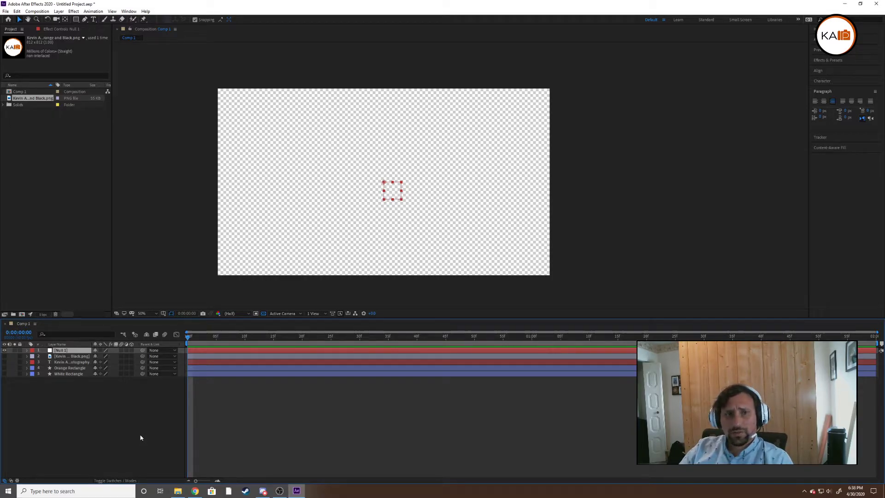
# - Reselect Null 1 and twirl open its properties
pyautogui.click(82, 417)
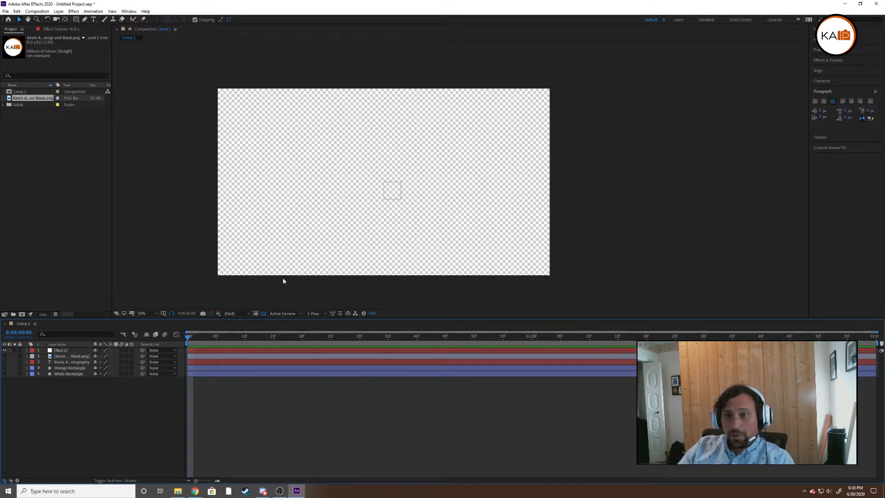
pyautogui.click(400, 198)
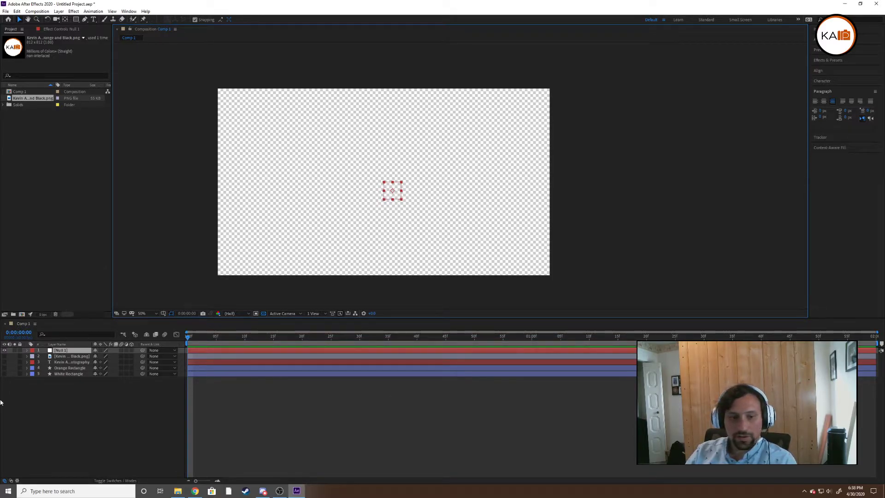
pyautogui.click(26, 351)
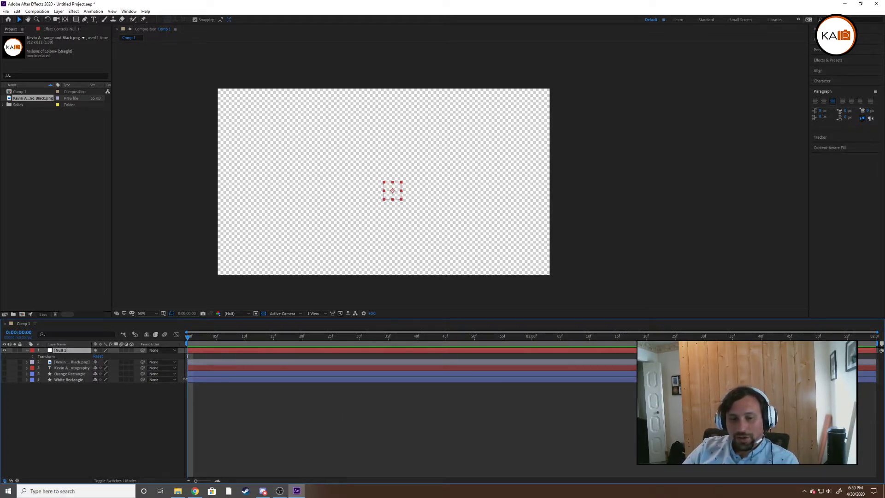
pyautogui.click(206, 338)
pyautogui.click(209, 338)
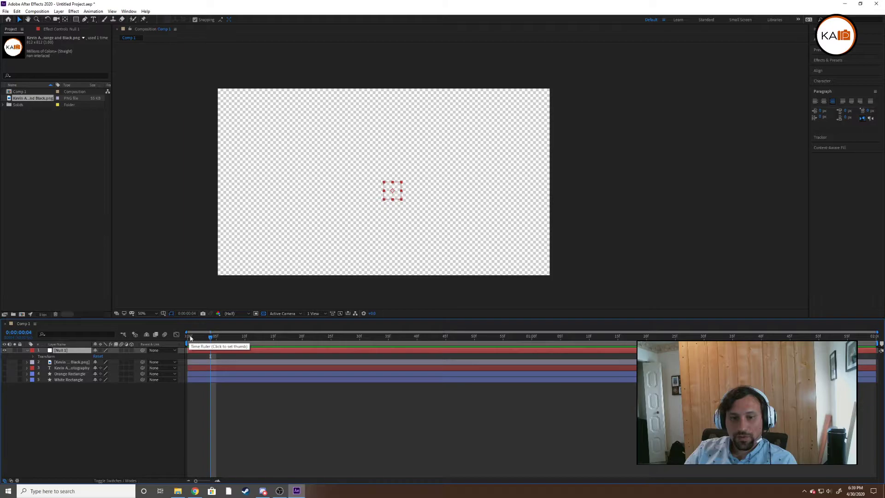
pyautogui.moveTo(214, 338); pyautogui.dragTo(871, 325)
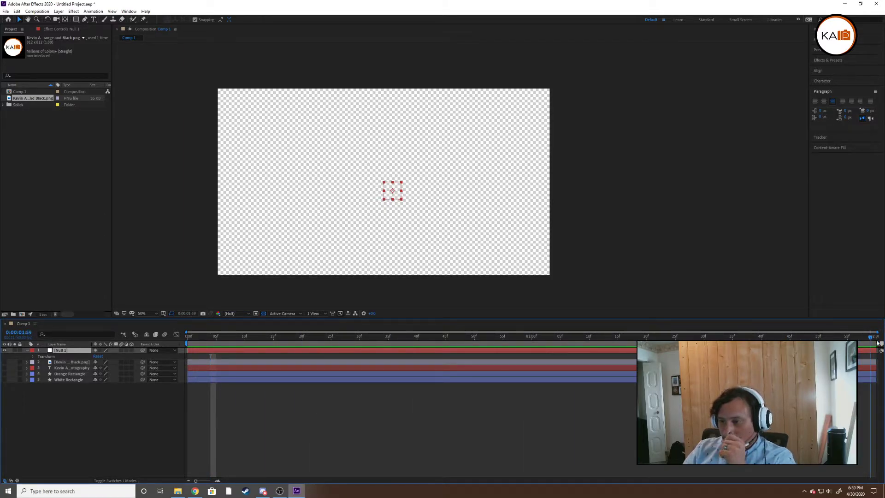
pyautogui.moveTo(451, 325); pyautogui.dragTo(516, 339)
pyautogui.scroll(2, 533, 340)
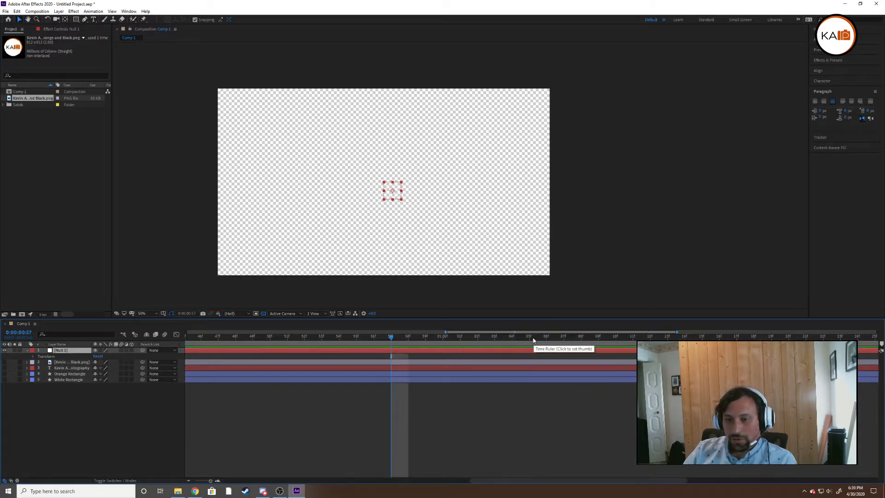
pyautogui.moveTo(423, 338); pyautogui.dragTo(443, 338)
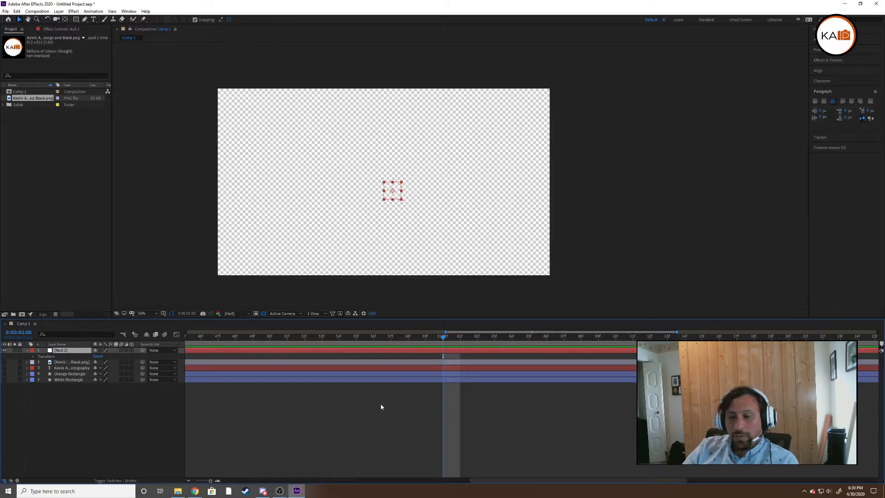
pyautogui.press('-')
pyautogui.press('-')
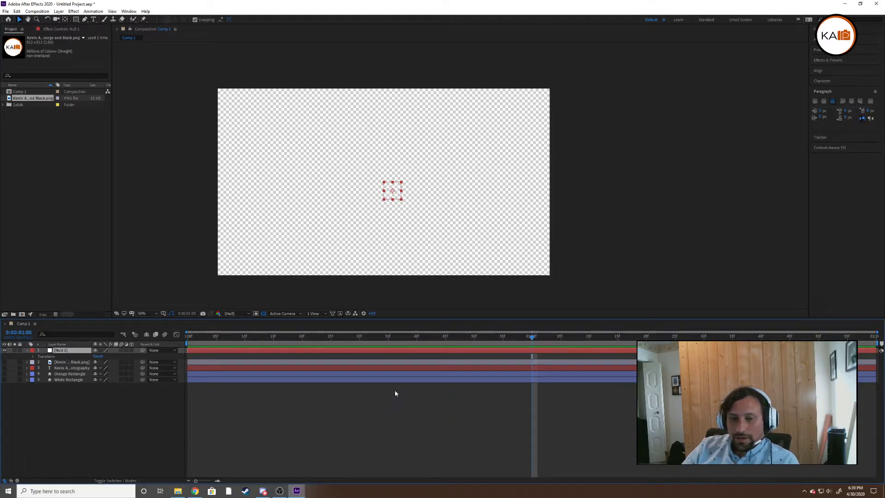
pyautogui.moveTo(533, 338); pyautogui.dragTo(188, 338)
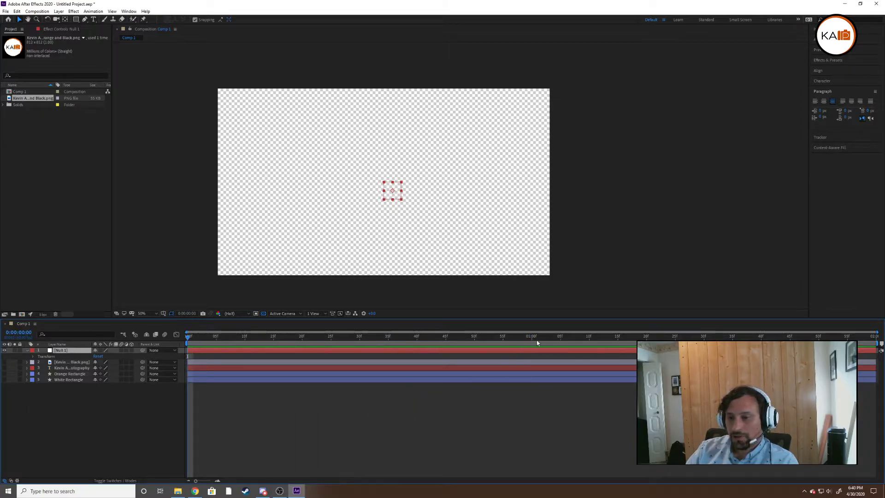
pyautogui.click(312, 449)
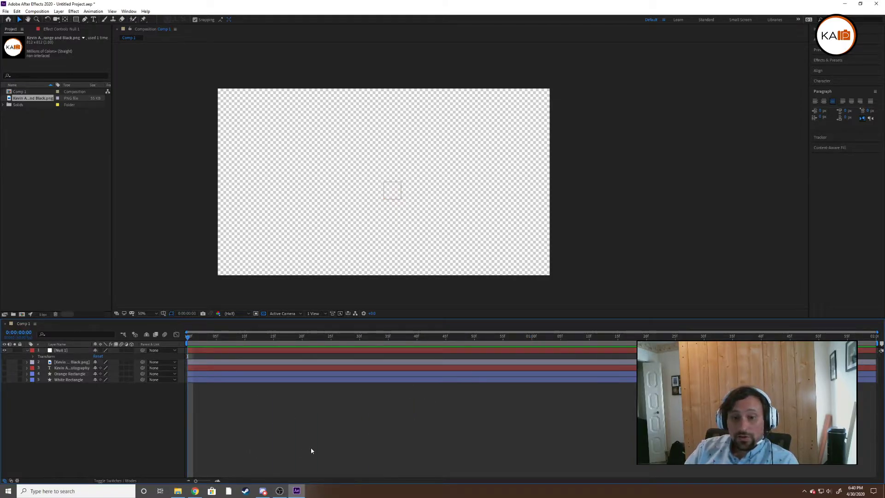
pyautogui.click(402, 189)
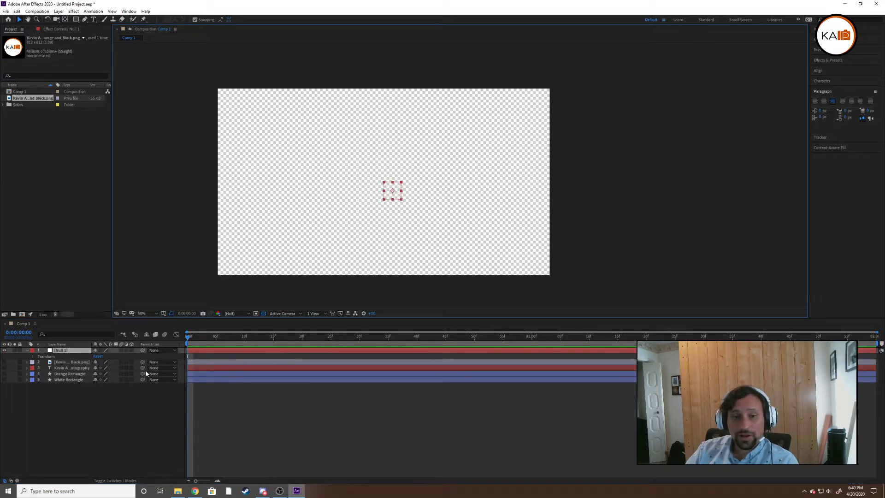
# - Leave Orange Rectangle unlocked, make it visible again, and expand Null 1's Transform group
pyautogui.click(20, 374)
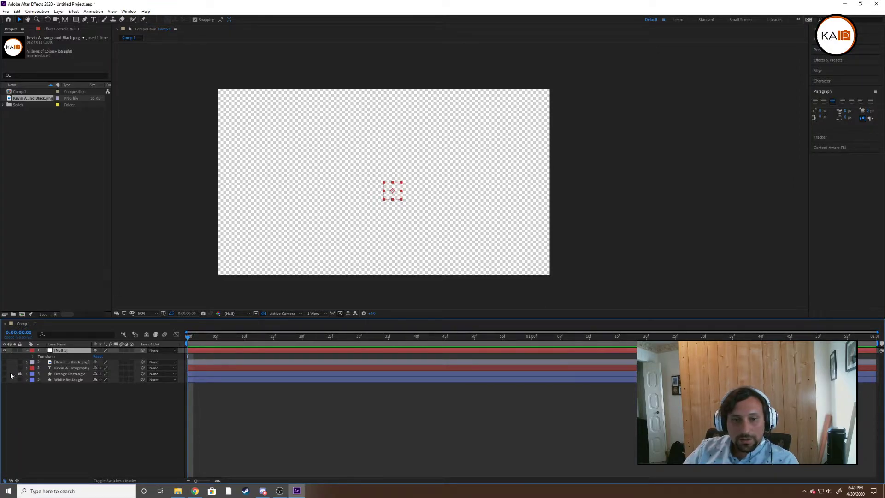
pyautogui.click(21, 373)
pyautogui.click(4, 374)
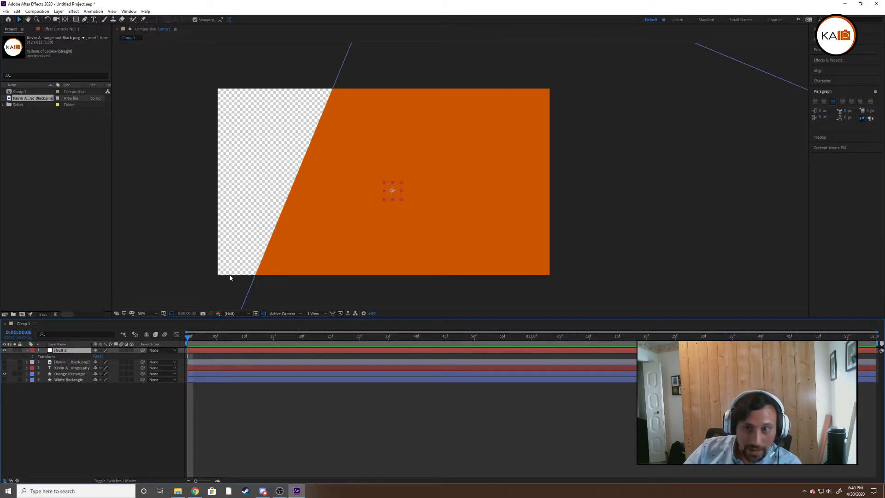
pyautogui.click(33, 357)
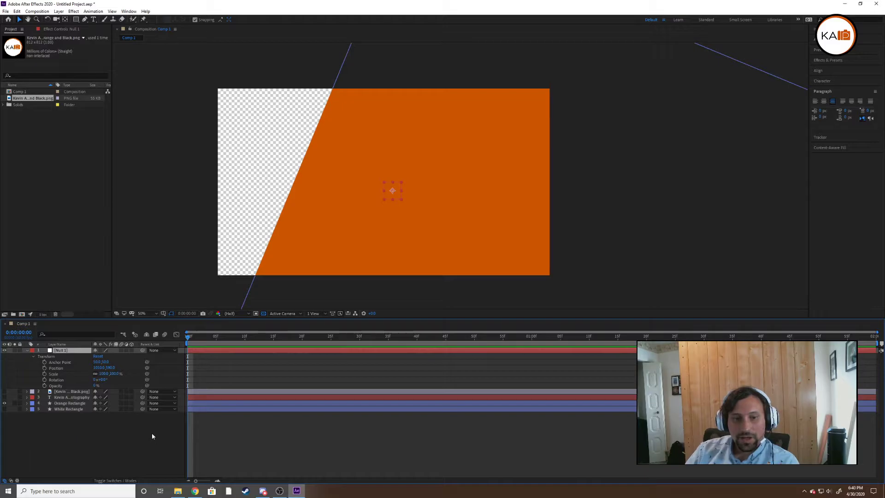
pyautogui.click(104, 374)
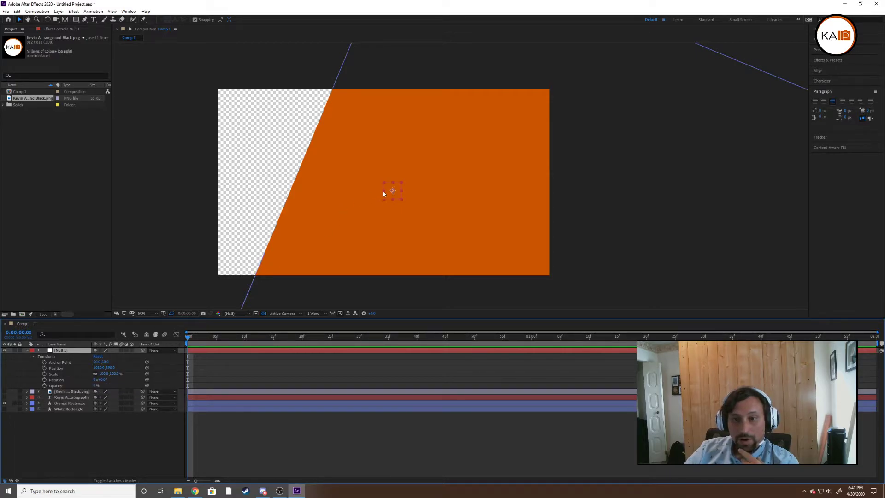
# - Drag Null 1 just past the comp's right edge, beside the orange panel's slanted end
pyautogui.moveTo(396, 189); pyautogui.dragTo(610, 181)
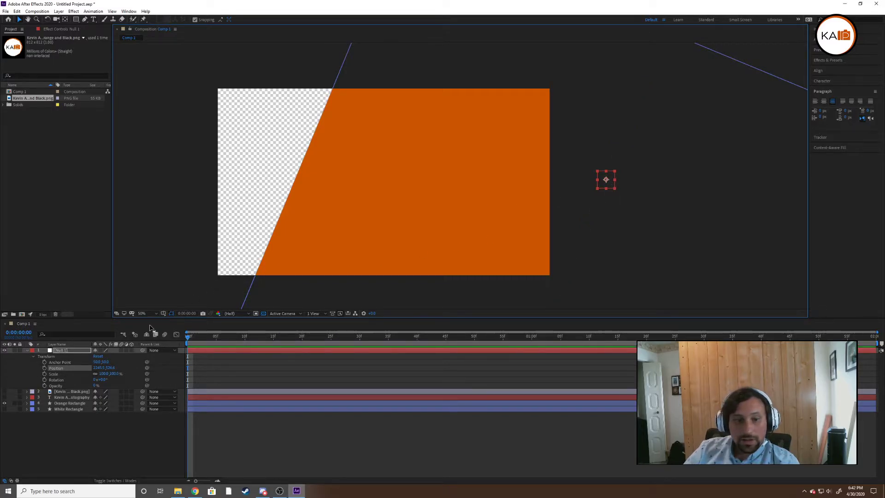
pyautogui.moveTo(602, 187)
pyautogui.mouseDown()
pyautogui.moveTo(669, 183)
pyautogui.moveTo(702, 60)
pyautogui.moveTo(634, 53)
pyautogui.moveTo(642, 94)
pyautogui.moveTo(596, 203)
pyautogui.moveTo(593, 245)
pyautogui.moveTo(694, 52)
pyautogui.moveTo(597, 198)
pyautogui.moveTo(596, 186)
pyautogui.moveTo(613, 187)
pyautogui.mouseUp()
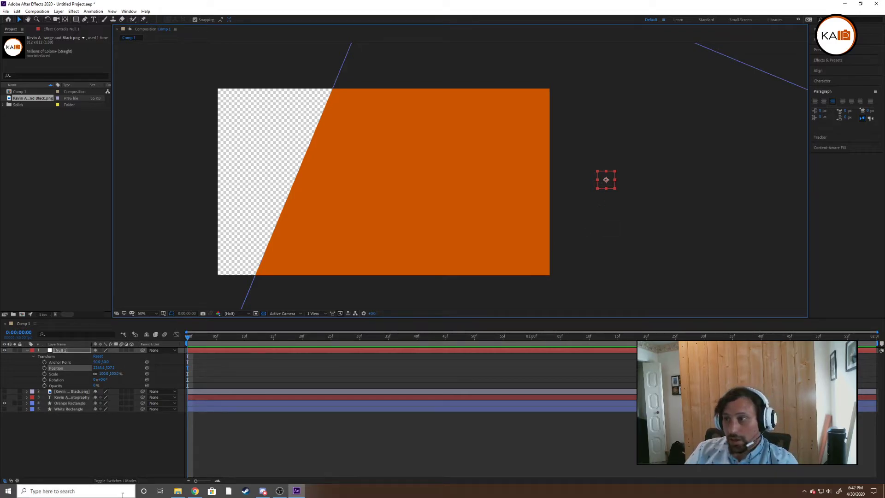
# - Centre Null 1 vertically and place it just past the comp's right edge (about 1974,540)
pyautogui.click(819, 71)
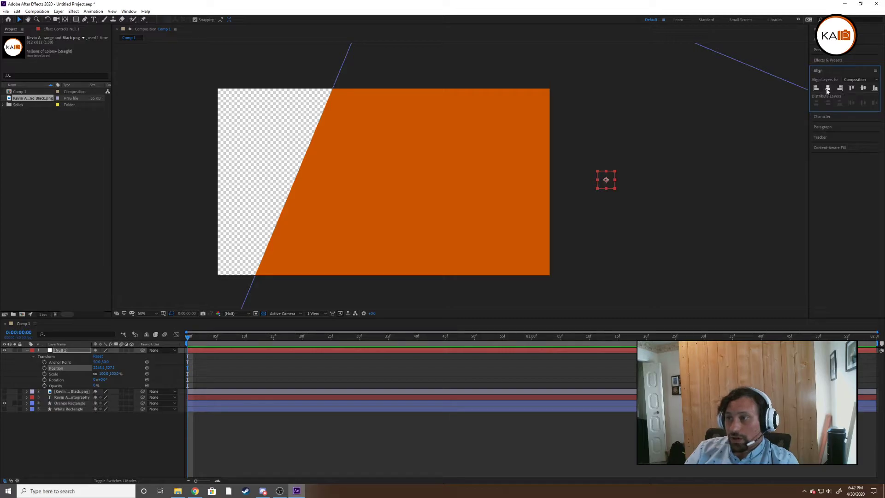
pyautogui.click(863, 89)
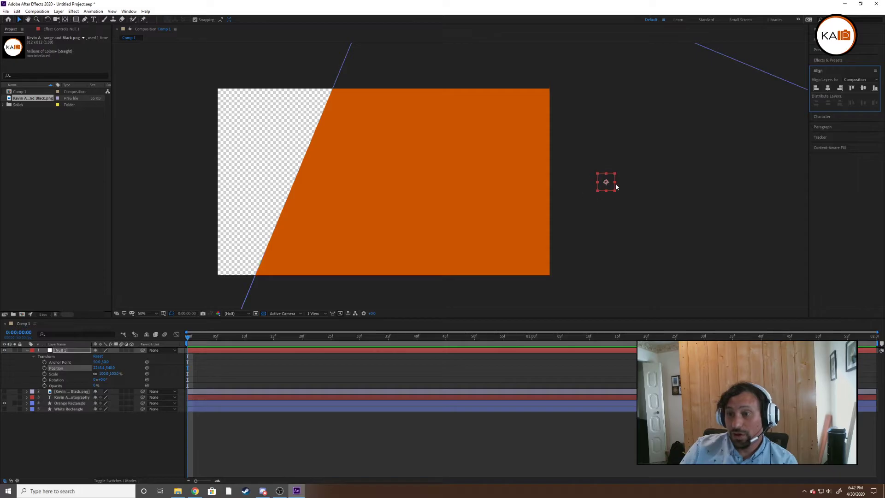
pyautogui.moveTo(609, 184); pyautogui.dragTo(555, 188)
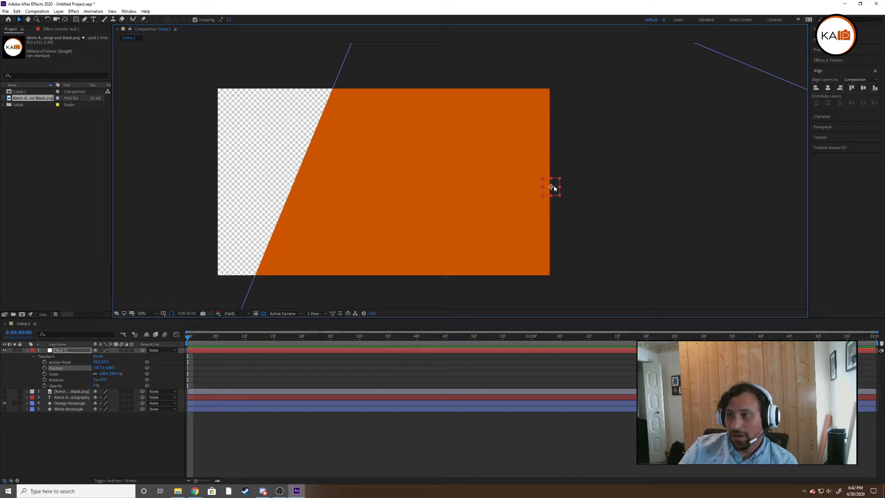
pyautogui.click(840, 89)
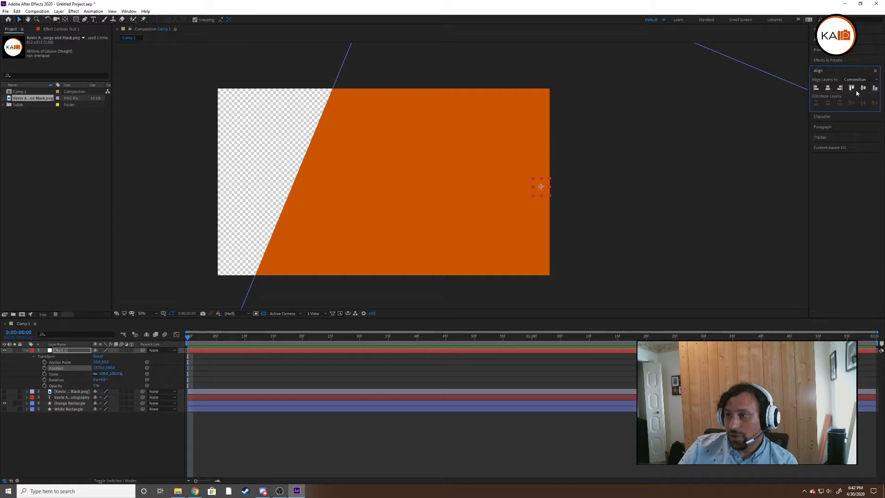
pyautogui.click(863, 89)
pyautogui.moveTo(549, 186); pyautogui.dragTo(564, 186)
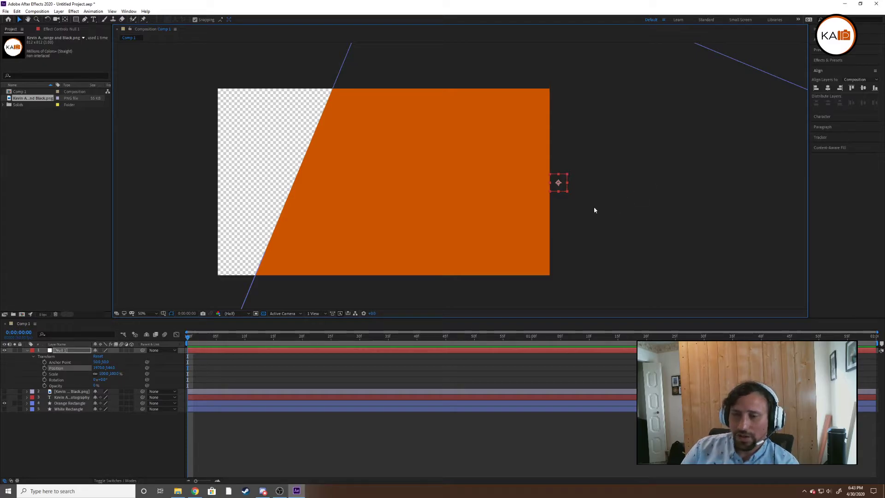
pyautogui.moveTo(565, 185); pyautogui.dragTo(565, 185)
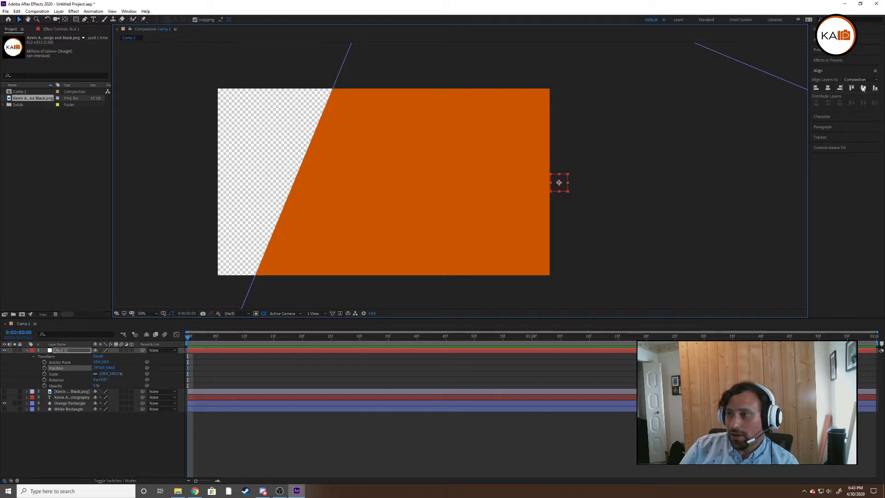
pyautogui.click(863, 88)
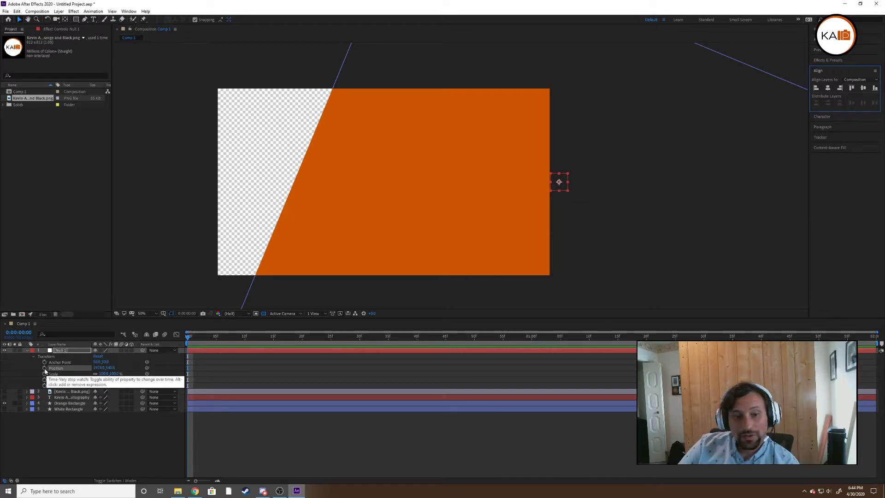
# - Add a starting Position keyframe for Null 1 at 0:00:00:00
pyautogui.click(44, 368)
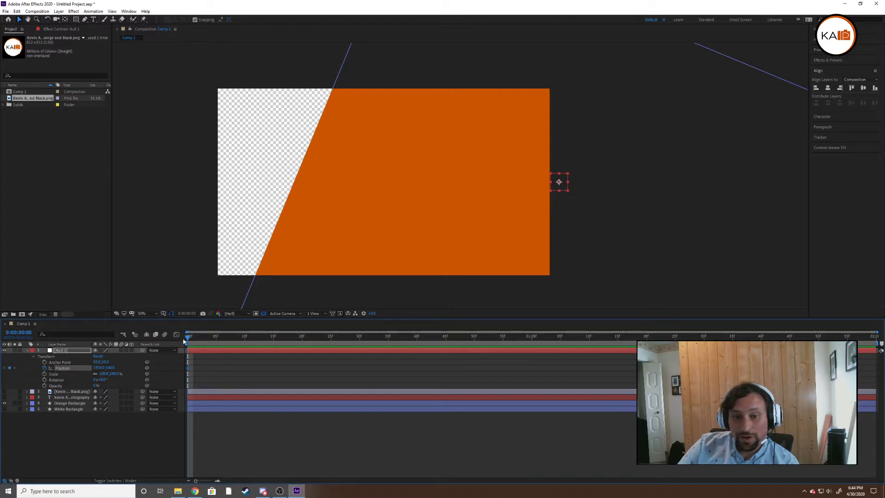
pyautogui.press('pagedown')
pyautogui.press('pagedown')
pyautogui.press('pagedown')
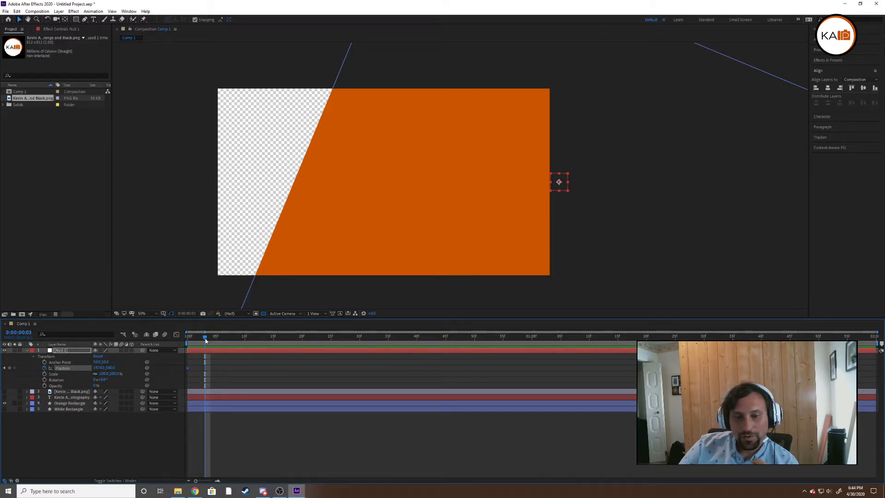
pyautogui.moveTo(205, 340); pyautogui.dragTo(186, 376)
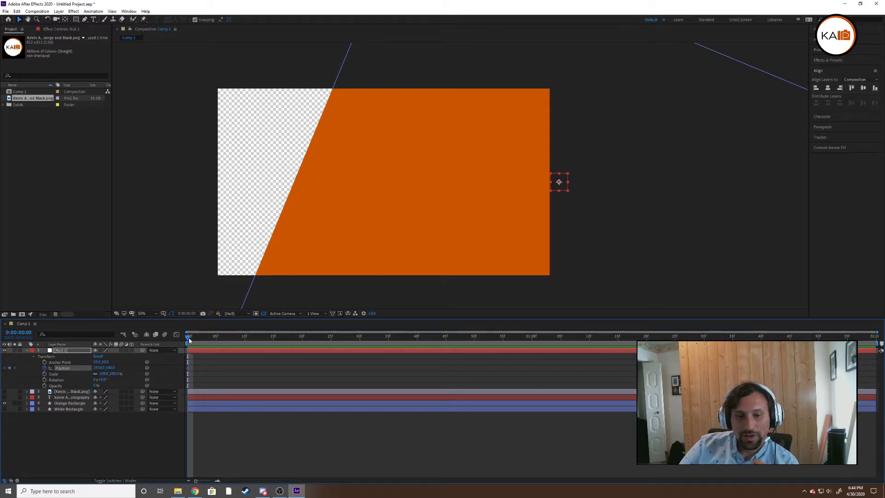
pyautogui.moveTo(190, 340); pyautogui.dragTo(233, 353)
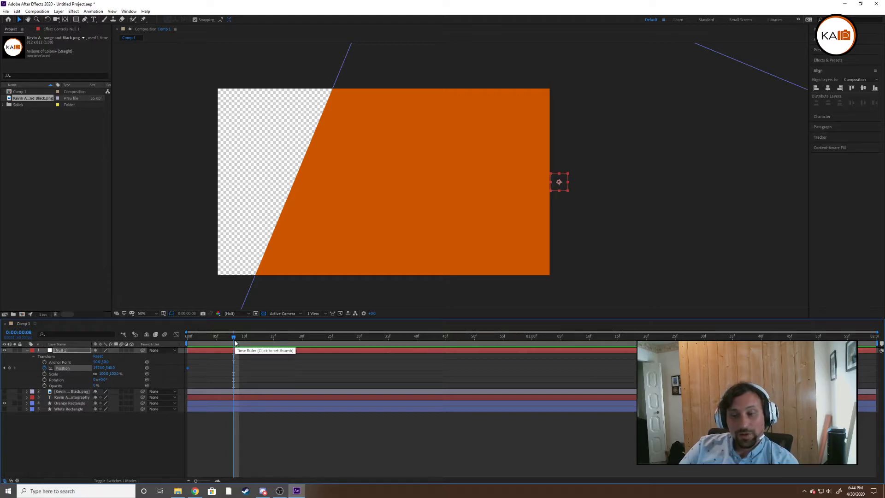
pyautogui.moveTo(234, 340); pyautogui.dragTo(3, 340)
# - Move the current time to 0:00:01:00
pyautogui.click(24, 331)
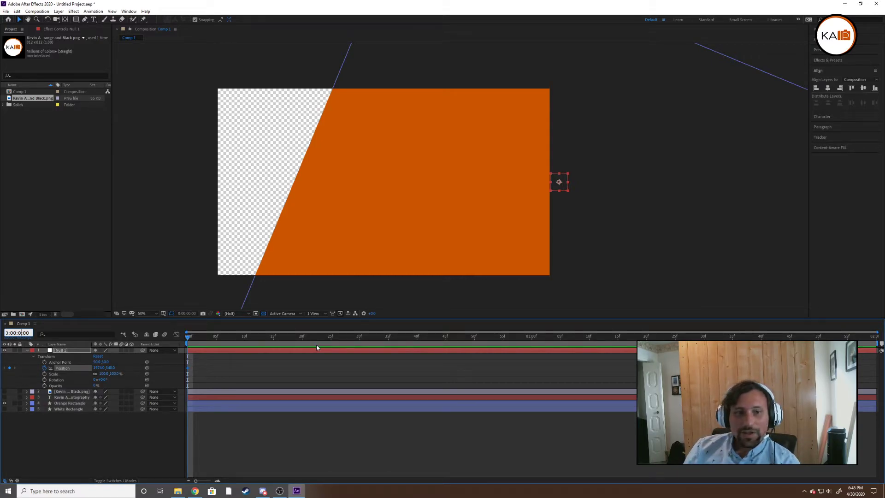
pyautogui.write('1')
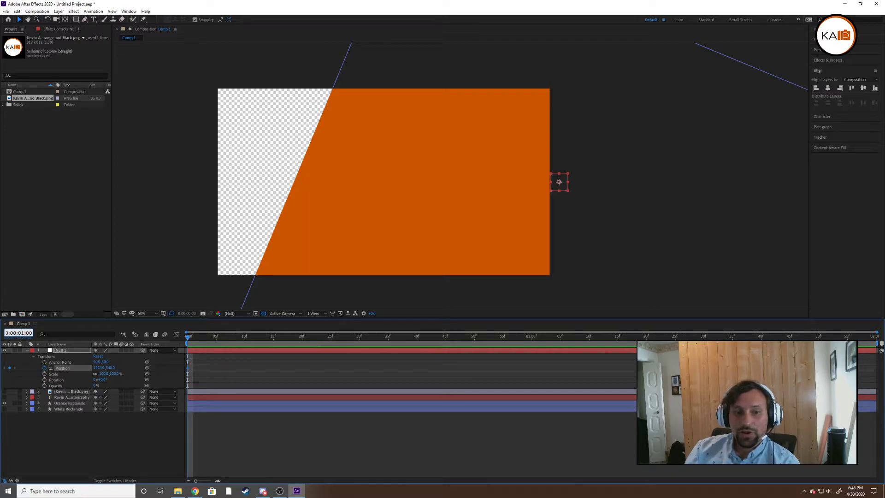
pyautogui.press('Return')
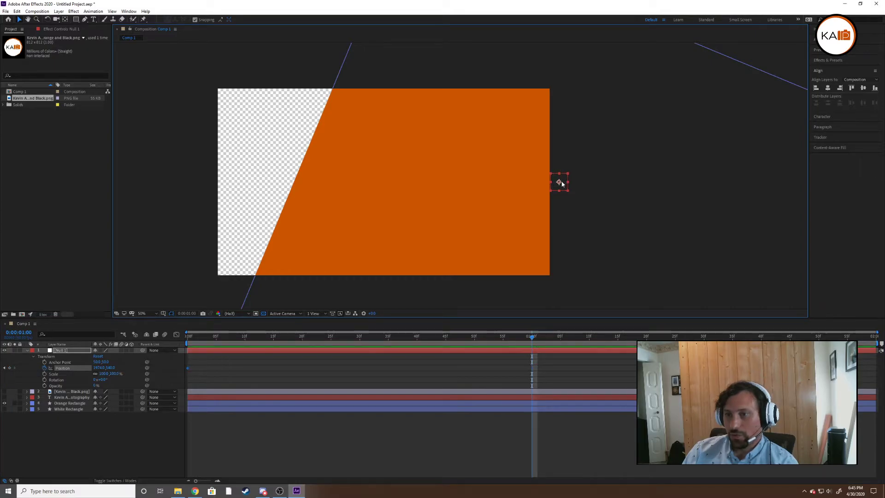
# - At one second, move Null 1 left to about 954,540 near frame centre, then rewind to check the slide
pyautogui.moveTo(562, 183); pyautogui.dragTo(462, 186)
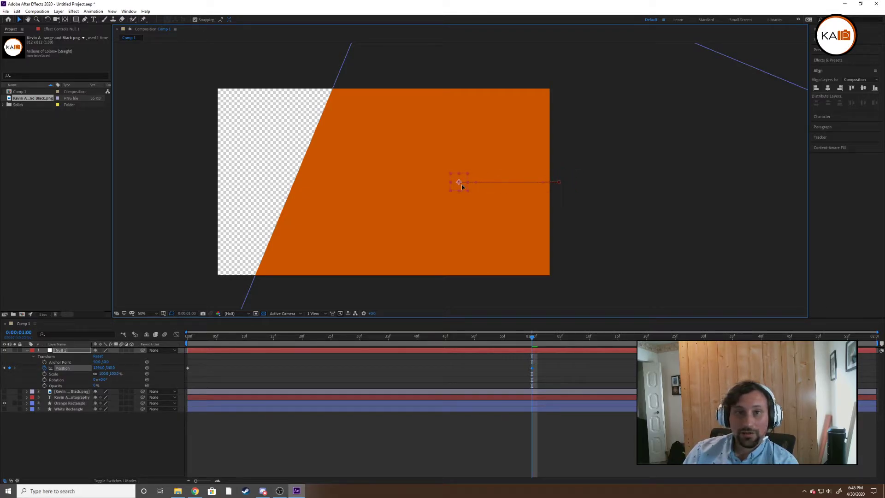
pyautogui.moveTo(462, 186); pyautogui.dragTo(405, 181)
pyautogui.moveTo(487, 201); pyautogui.dragTo(444, 168)
pyautogui.moveTo(637, 208); pyautogui.dragTo(413, 193)
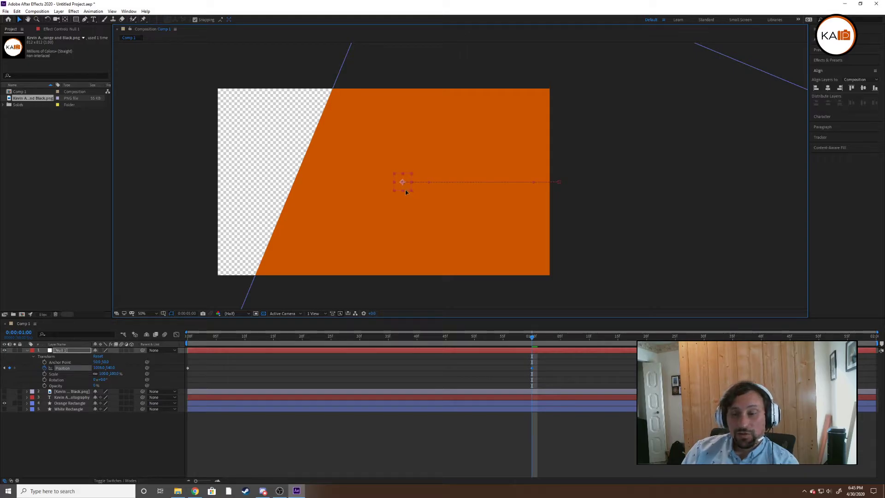
pyautogui.moveTo(405, 193); pyautogui.dragTo(396, 191)
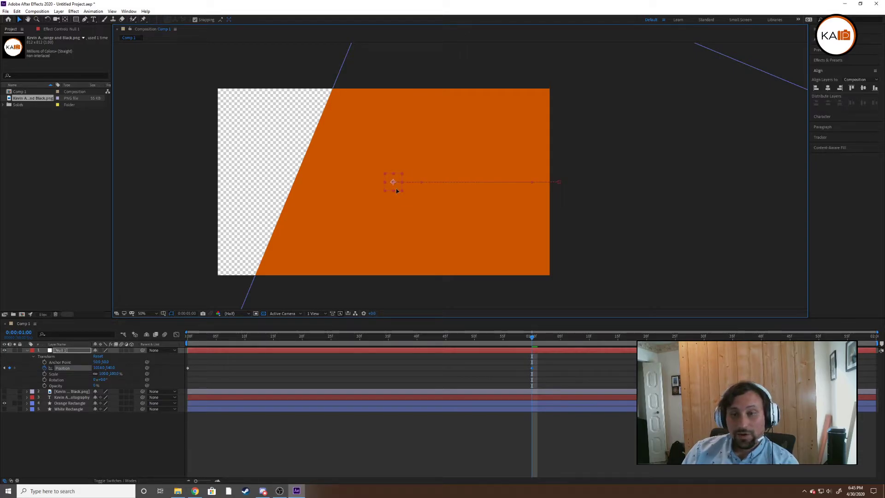
pyautogui.moveTo(398, 183); pyautogui.dragTo(379, 183)
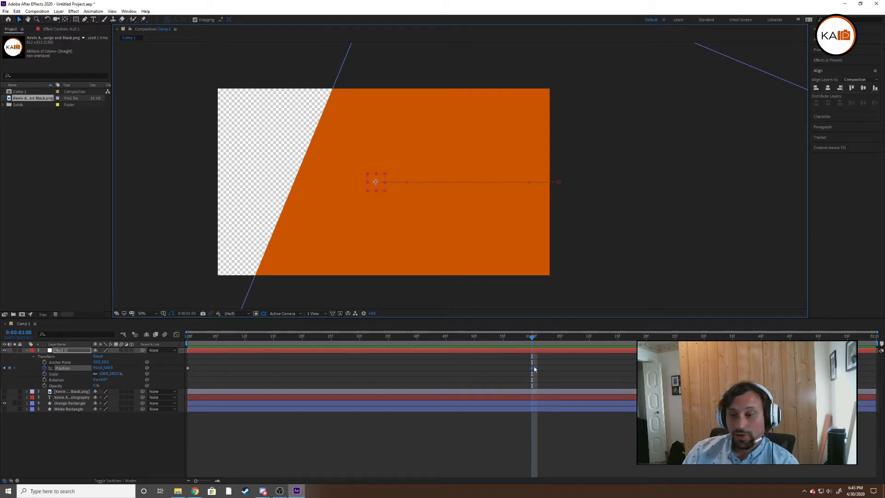
pyautogui.click(540, 337)
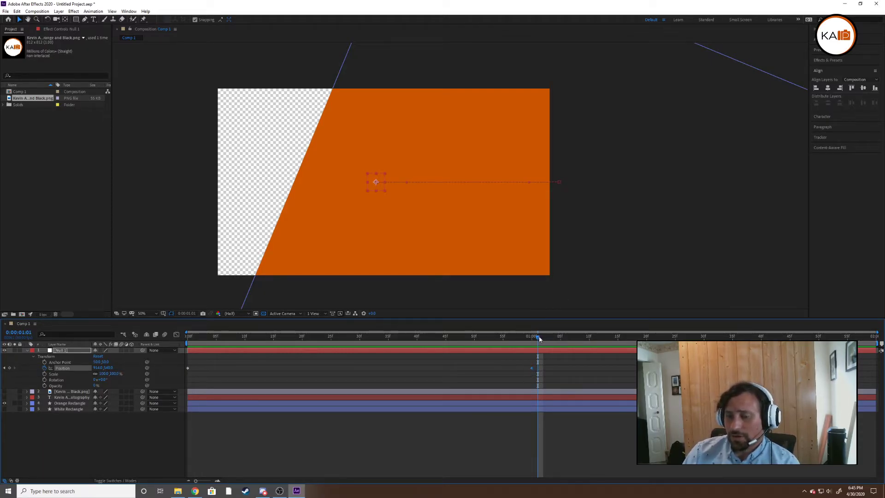
pyautogui.moveTo(540, 338); pyautogui.dragTo(180, 343)
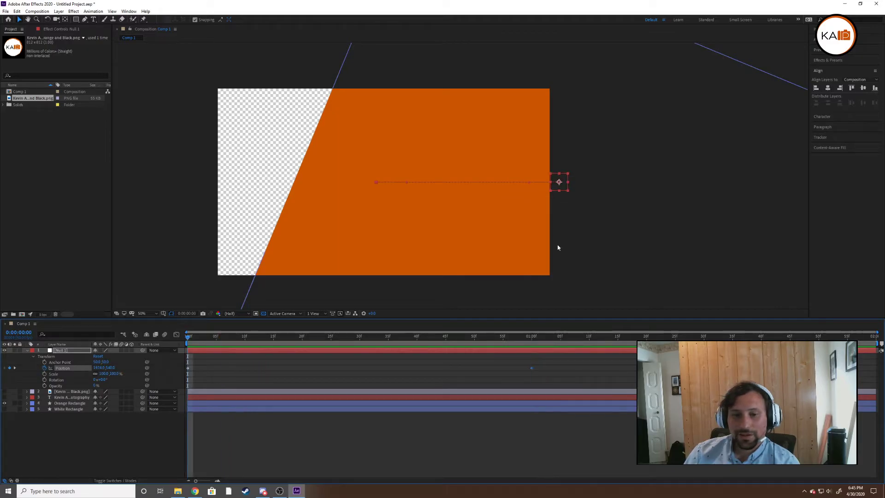
pyautogui.click(651, 217)
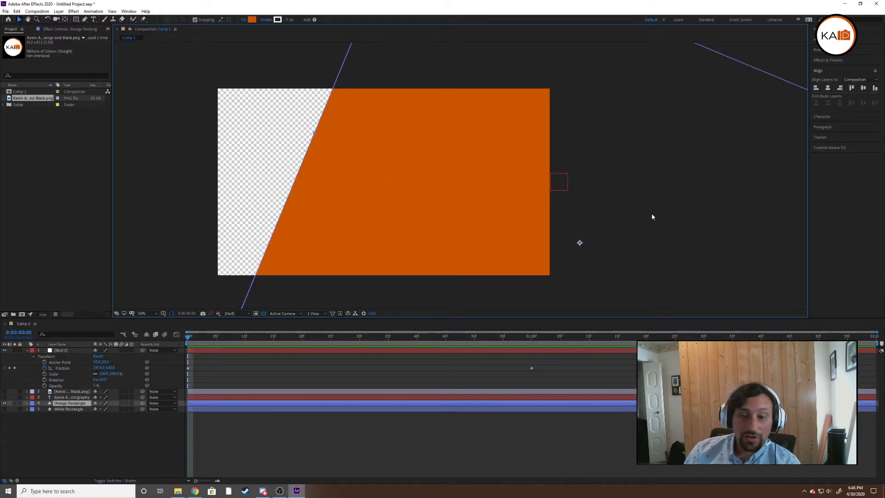
pyautogui.click(512, 330)
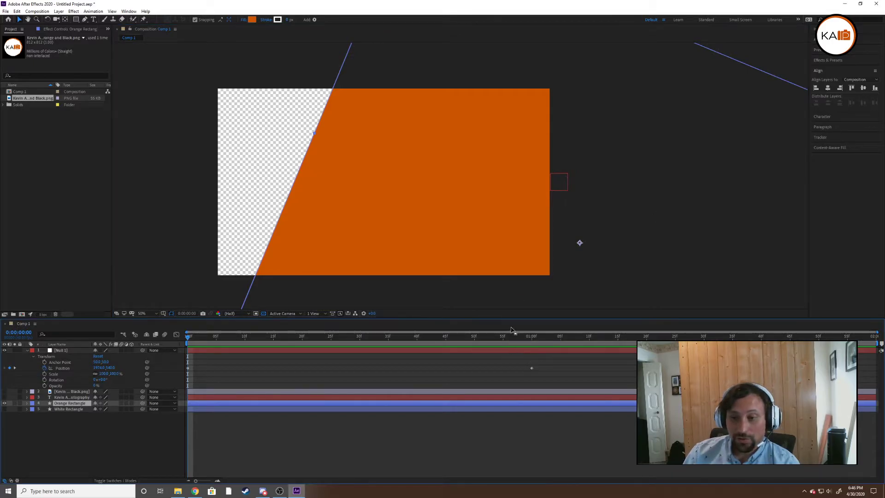
pyautogui.click(668, 228)
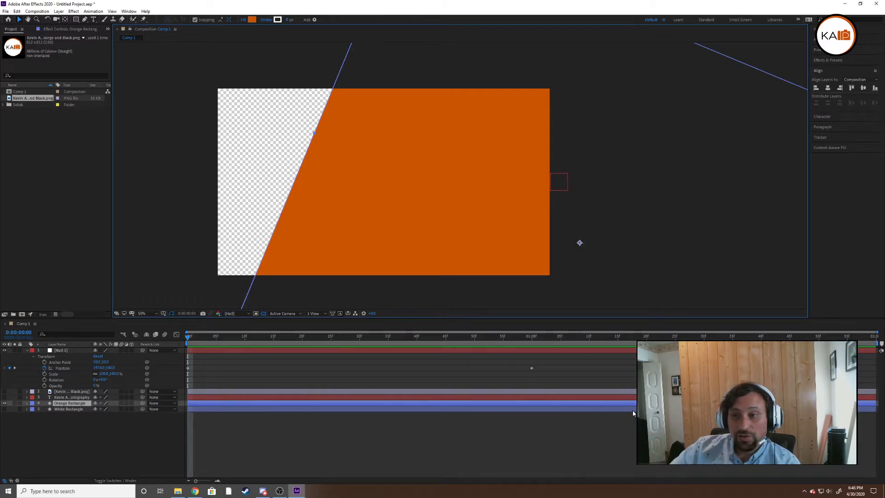
pyautogui.press('space')
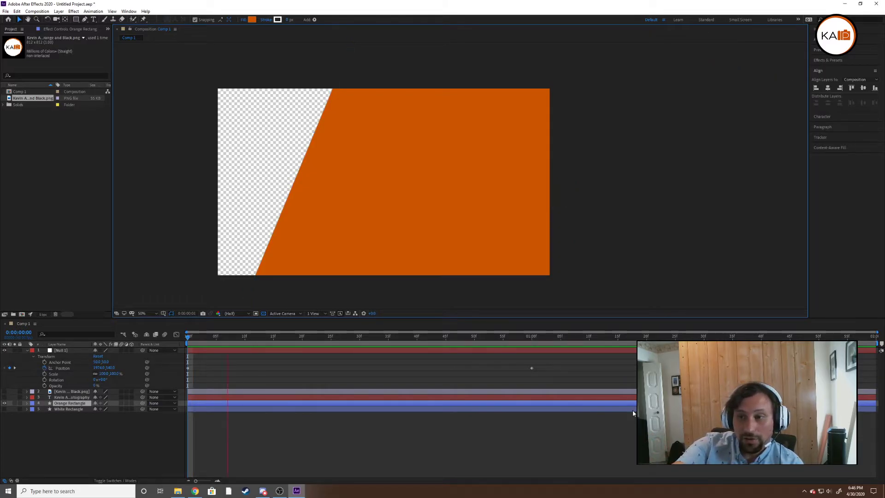
pyautogui.press('space')
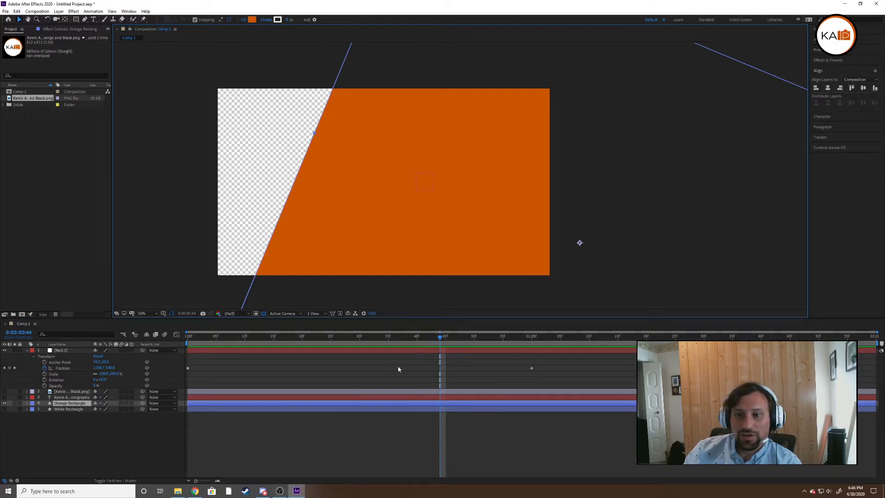
pyautogui.moveTo(441, 340); pyautogui.dragTo(533, 353)
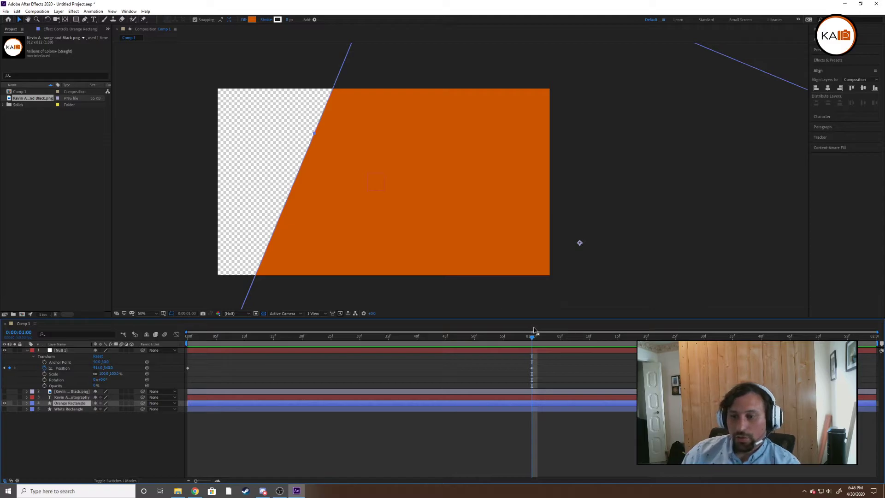
# - Select the null's Position keyframe and go to the comp's last frame, 0:00:01:59
pyautogui.click(189, 368)
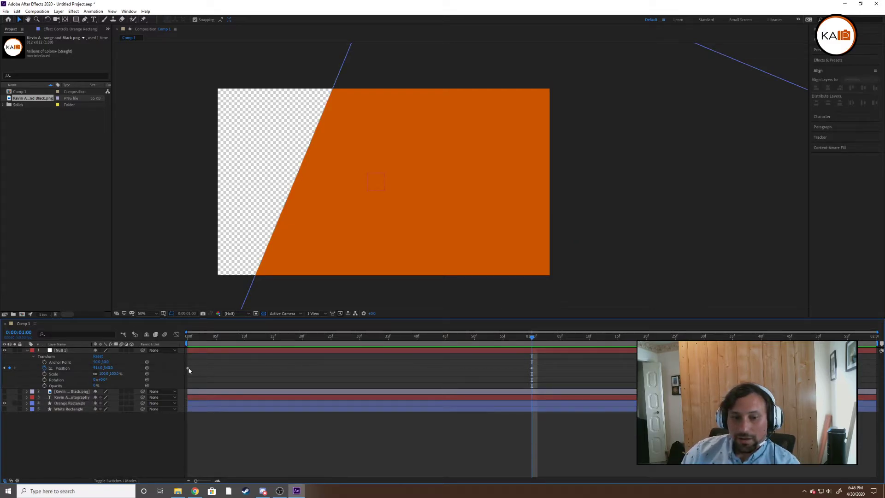
pyautogui.click(188, 368)
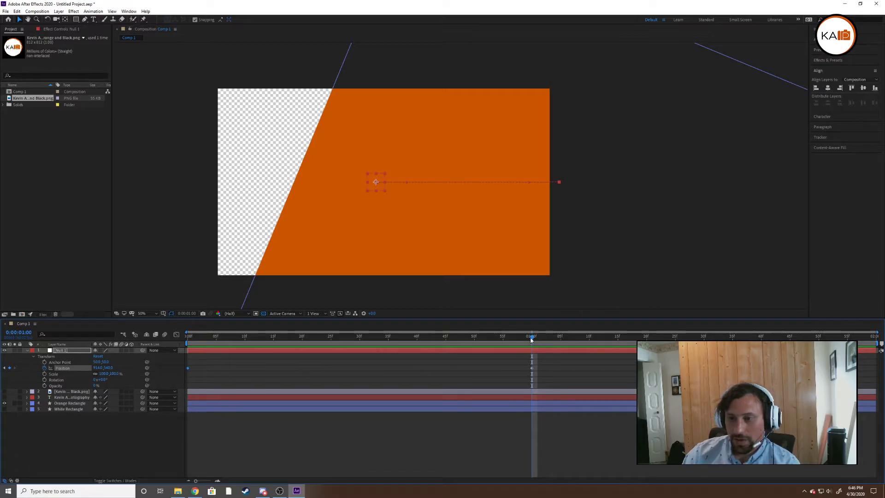
pyautogui.click(18, 332)
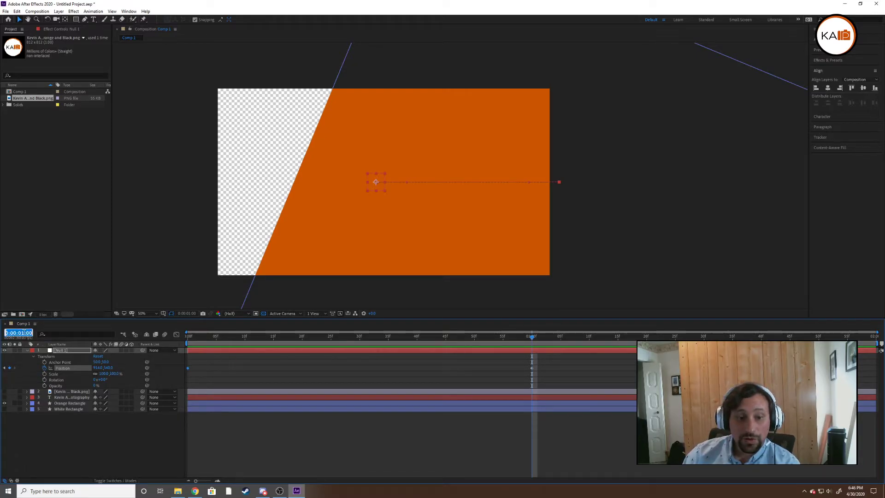
pyautogui.write('2')
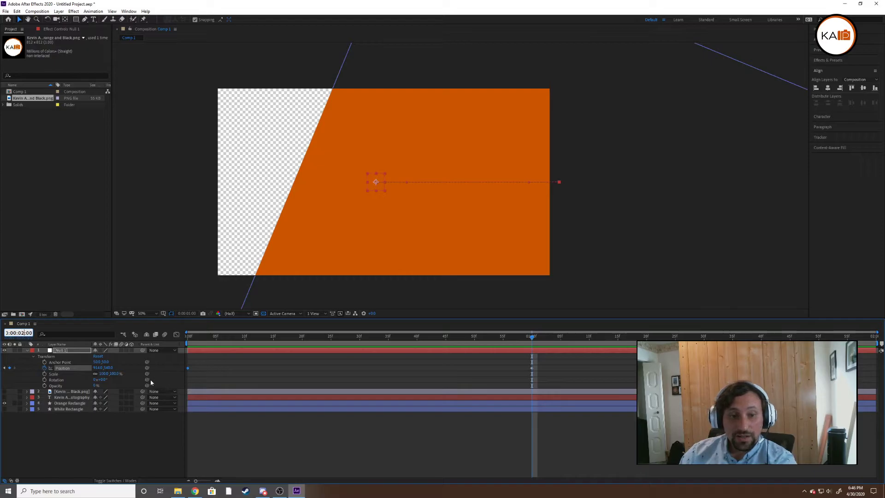
pyautogui.press('Return')
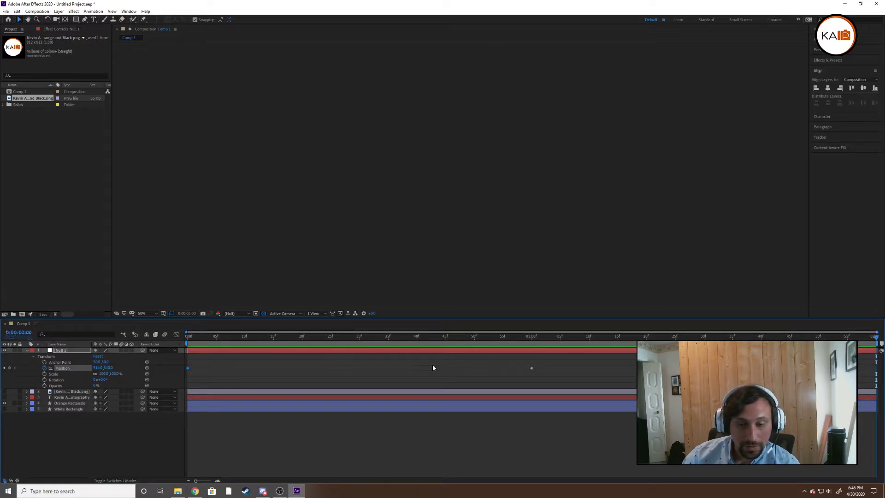
pyautogui.click(876, 337)
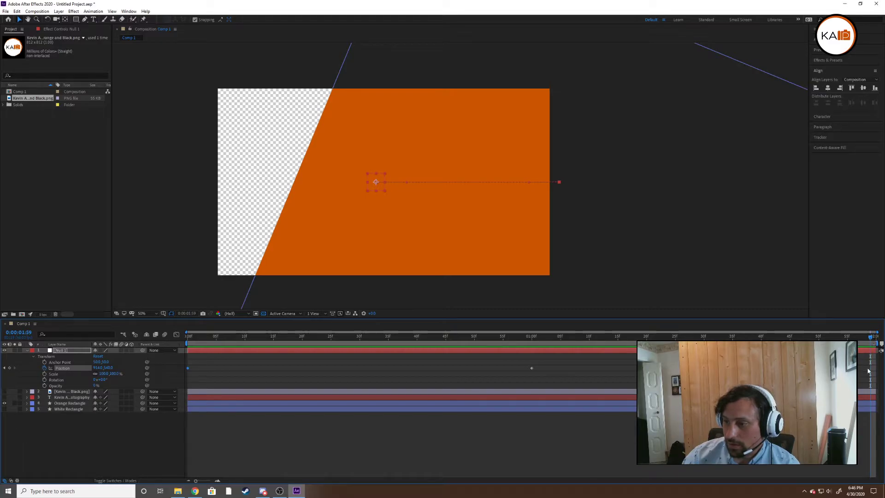
pyautogui.scroll(2, 871, 344)
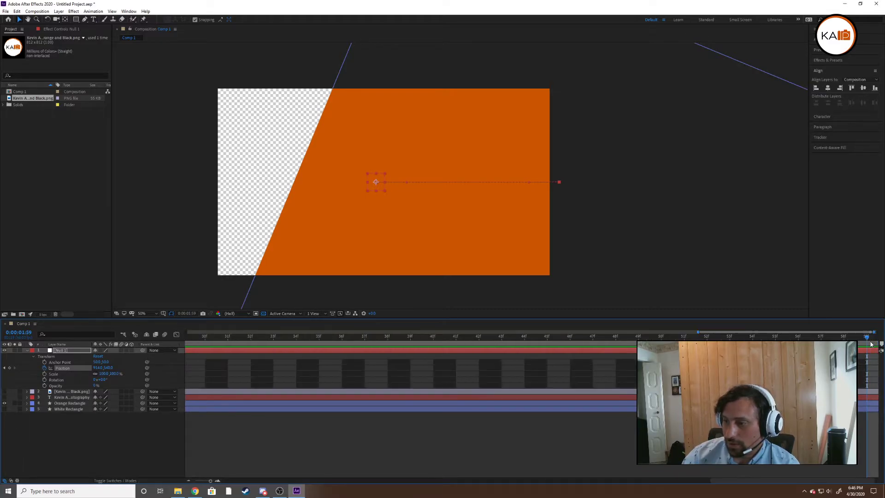
pyautogui.moveTo(868, 339); pyautogui.dragTo(879, 340)
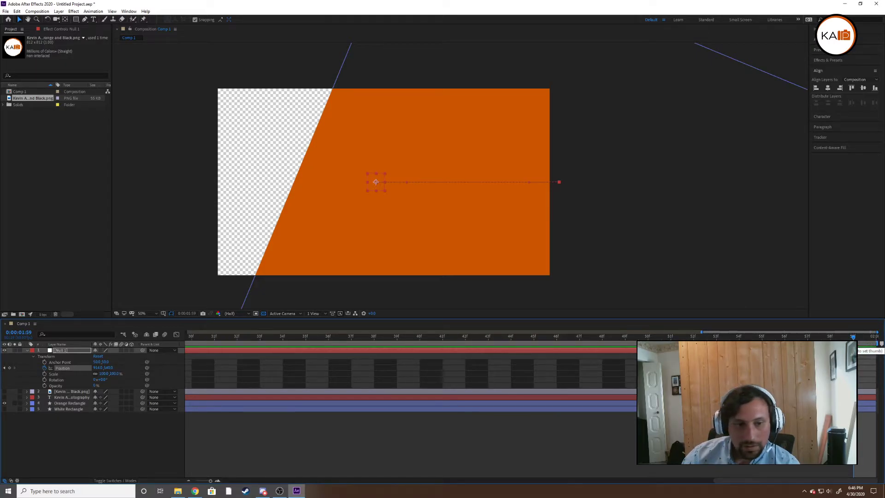
pyautogui.scroll(-4, 734, 281)
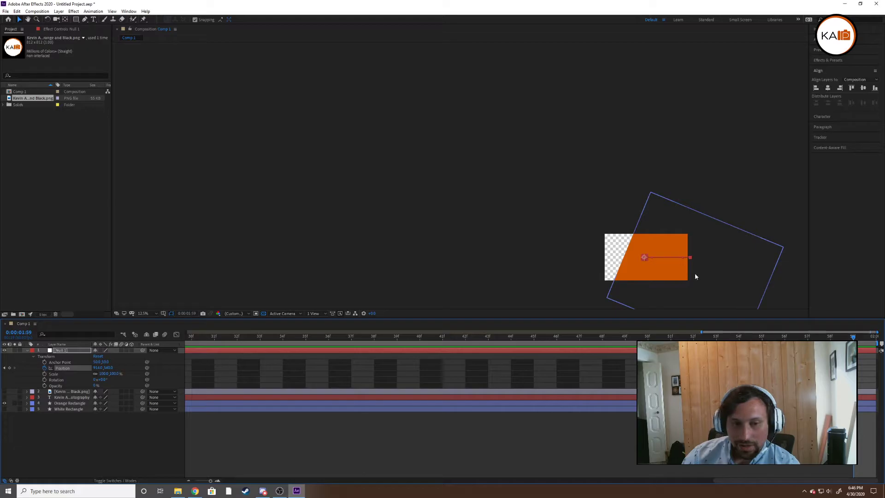
pyautogui.scroll(4, 678, 269)
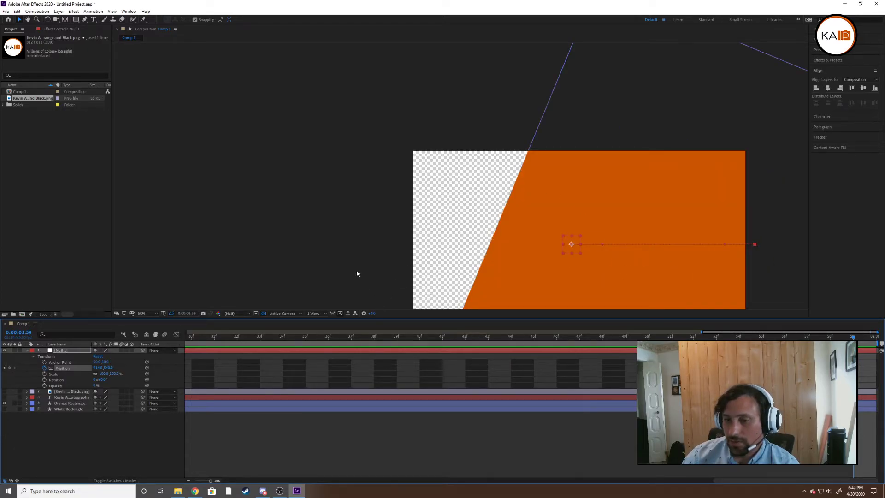
pyautogui.moveTo(353, 279); pyautogui.dragTo(330, 231)
pyautogui.press('v')
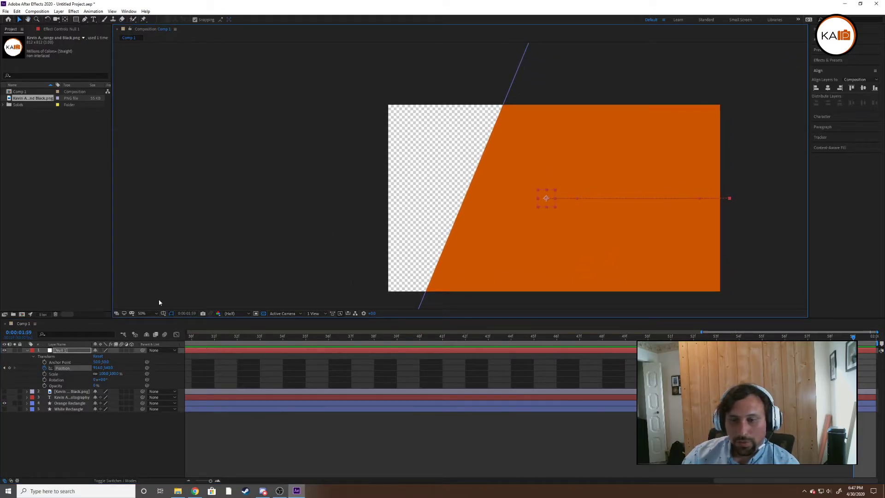
pyautogui.scroll(-2, 329, 199)
pyautogui.scroll(2, 329, 200)
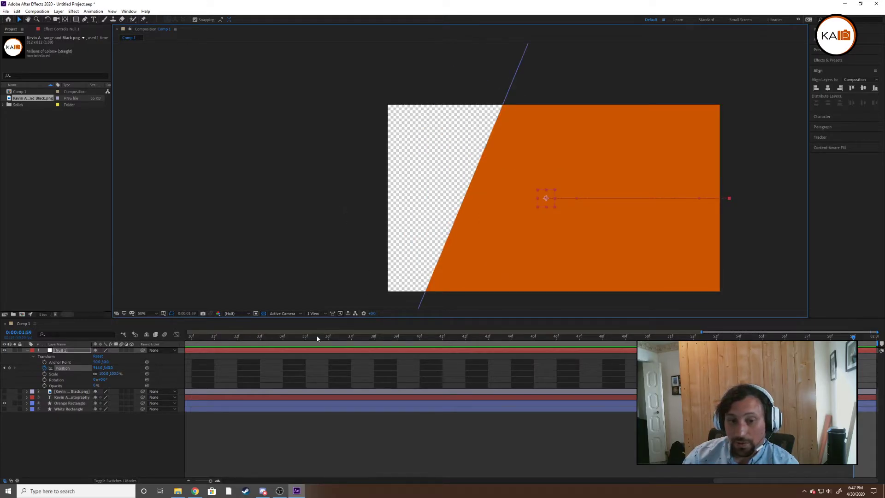
pyautogui.scroll(-2, 297, 375)
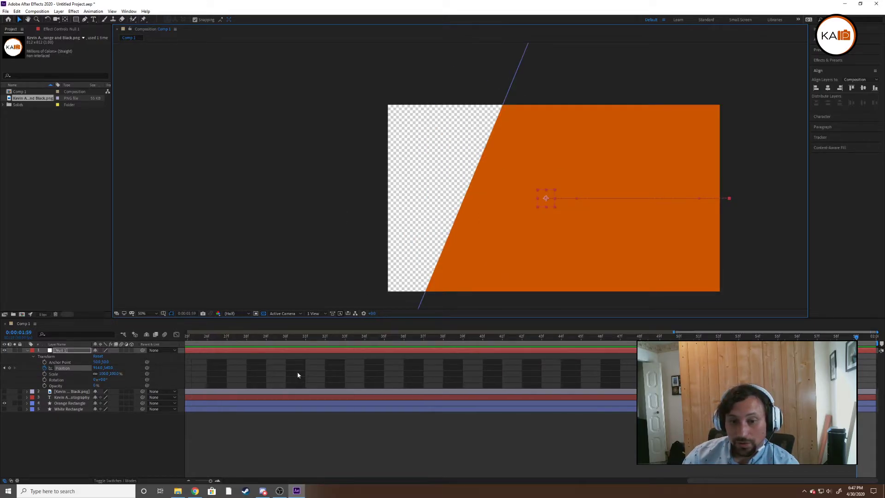
pyautogui.scroll(-2, 297, 375)
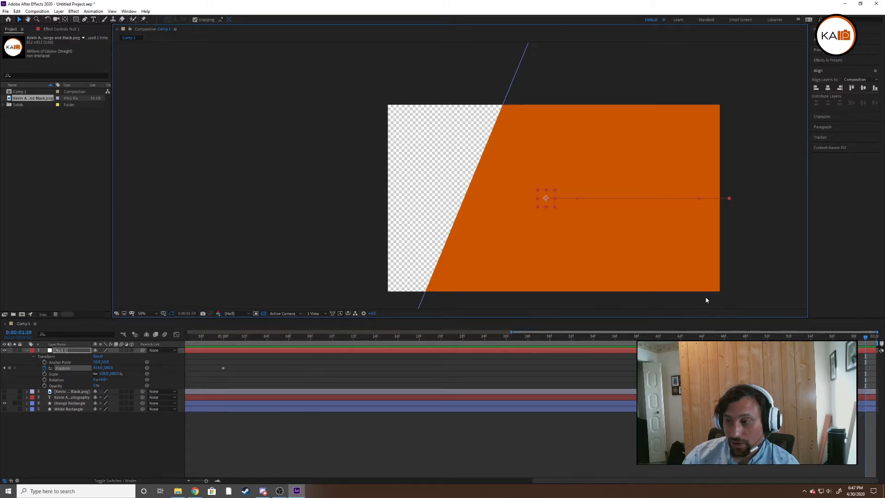
pyautogui.click(870, 340)
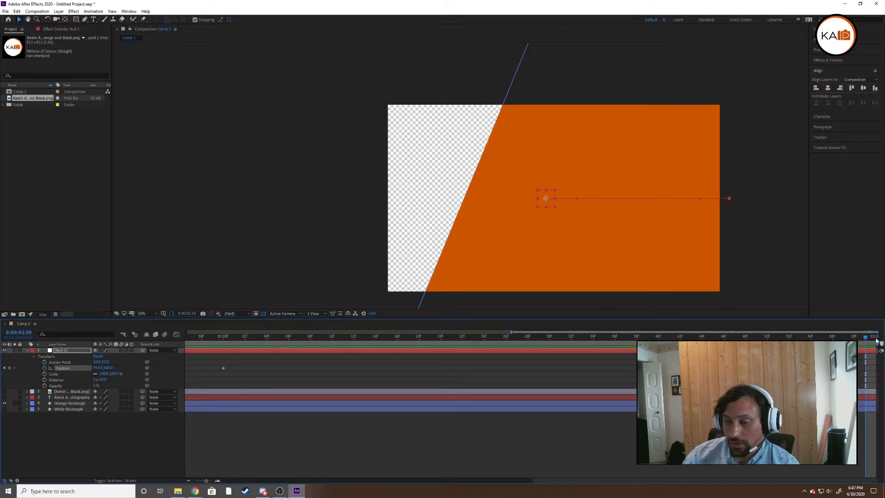
pyautogui.click(875, 350)
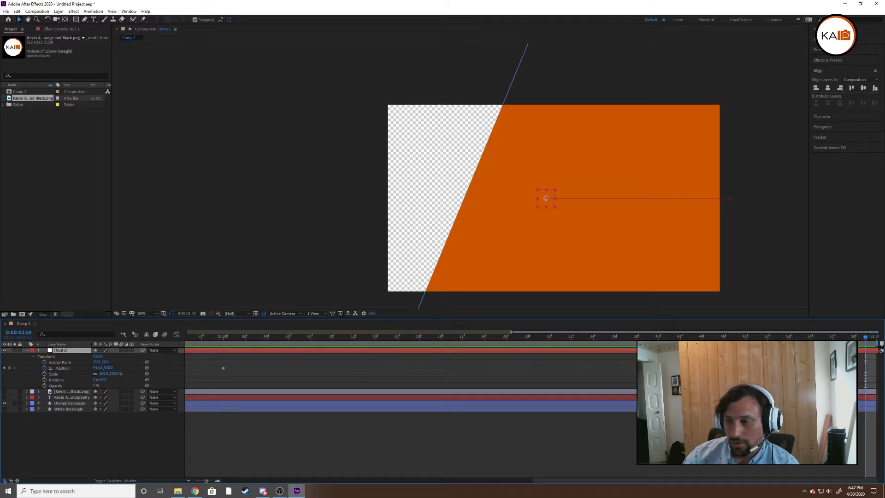
pyautogui.hotkey('ctrl', 'Down')
pyautogui.hotkey('ctrl', 'Down')
pyautogui.hotkey('ctrl', 'Down')
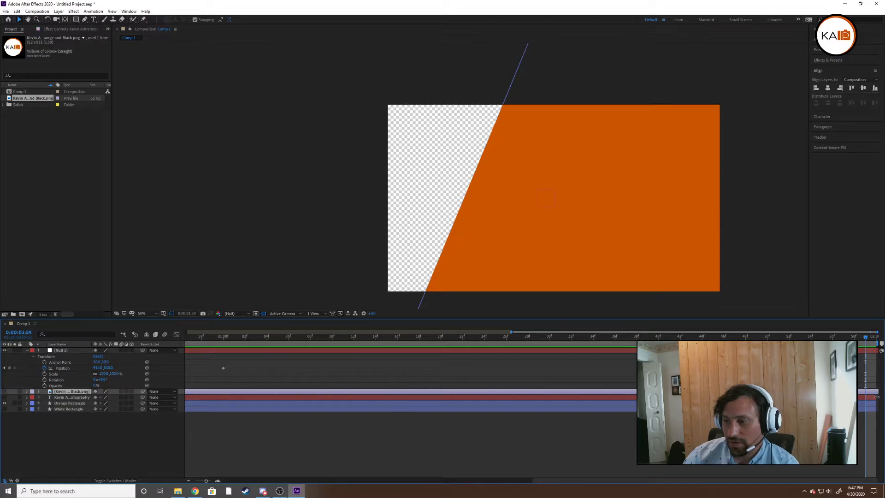
pyautogui.moveTo(877, 403); pyautogui.dragTo(882, 404)
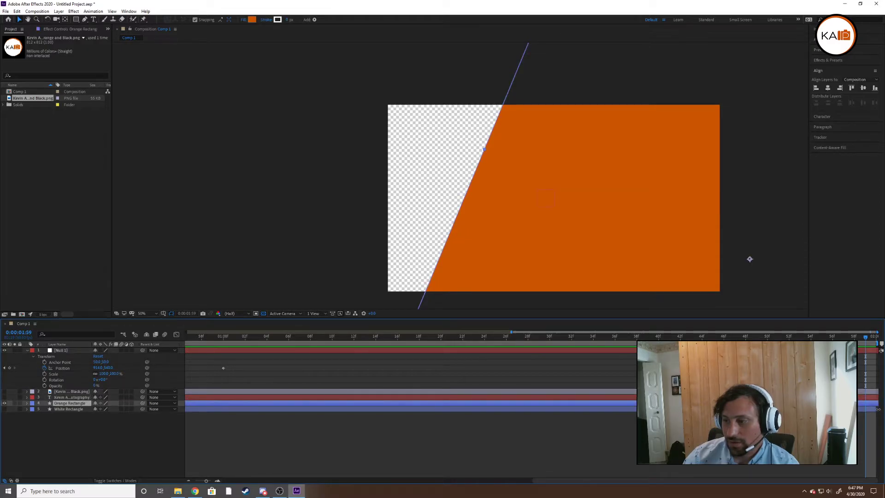
pyautogui.click(878, 409)
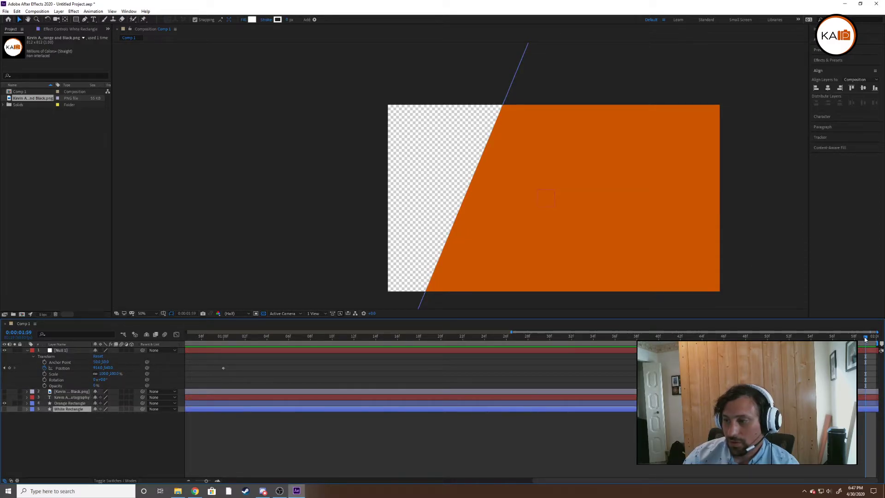
pyautogui.click(30, 333)
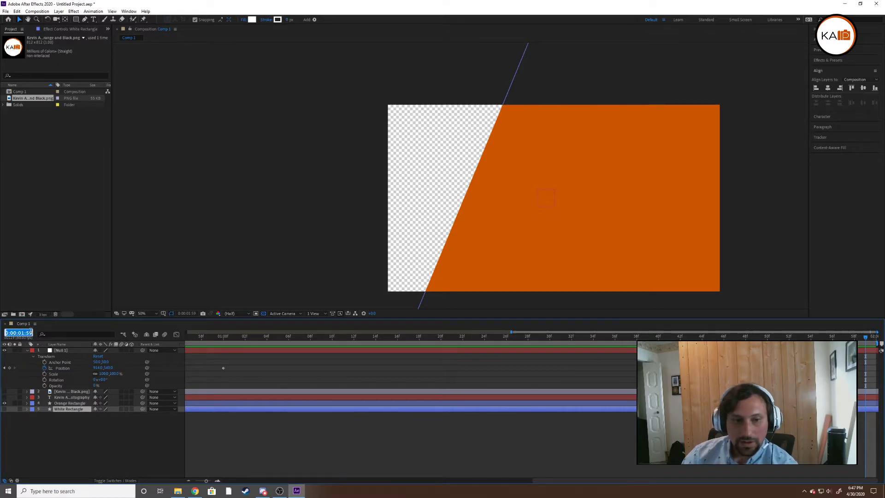
pyautogui.click(29, 333)
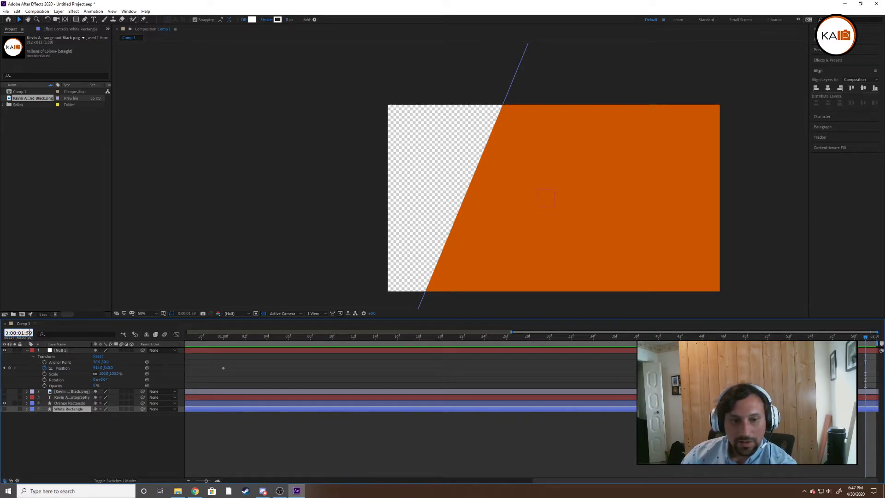
pyautogui.moveTo(30, 333); pyautogui.dragTo(25, 333)
pyautogui.write('2:')
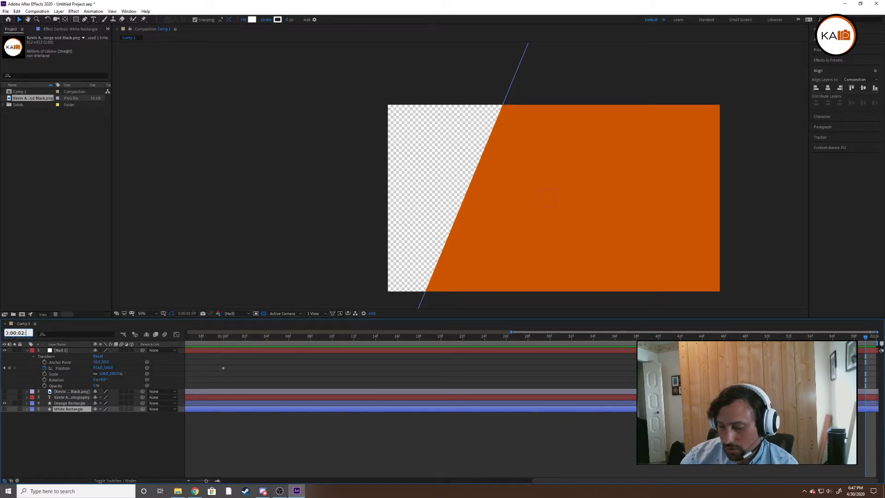
pyautogui.write('00')
pyautogui.press('Return')
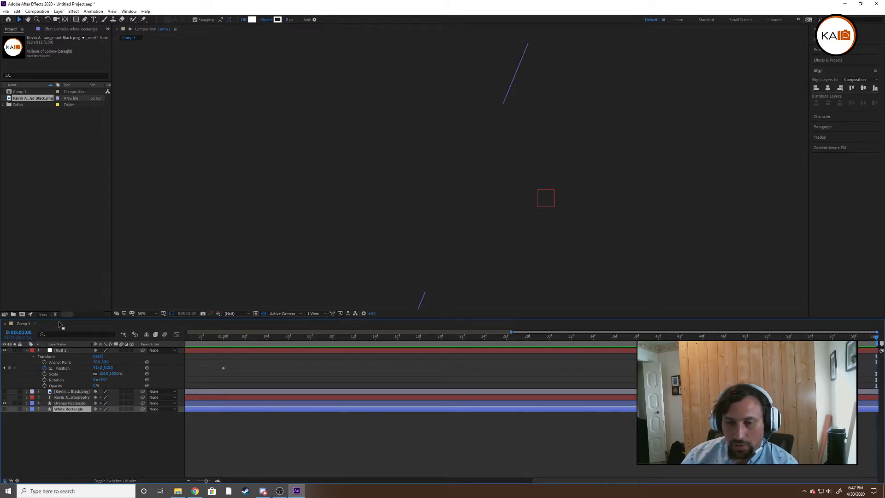
pyautogui.press('pageup')
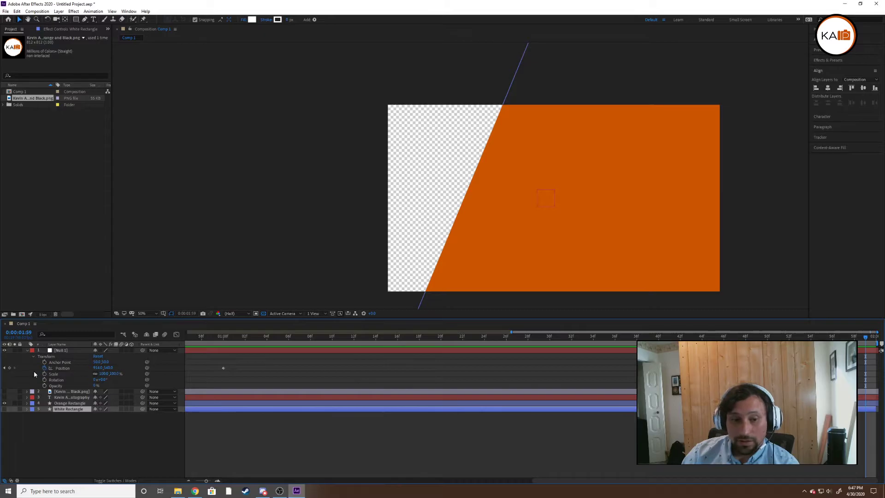
# - Select Null 1's Position and scrub to preview it sliding back past the right edge by 0:00:01:59
pyautogui.press('Return')
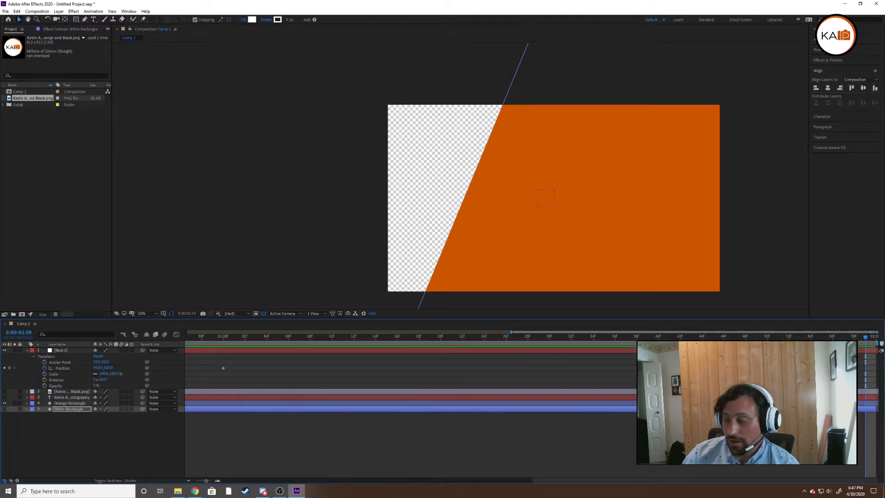
pyautogui.click(78, 370)
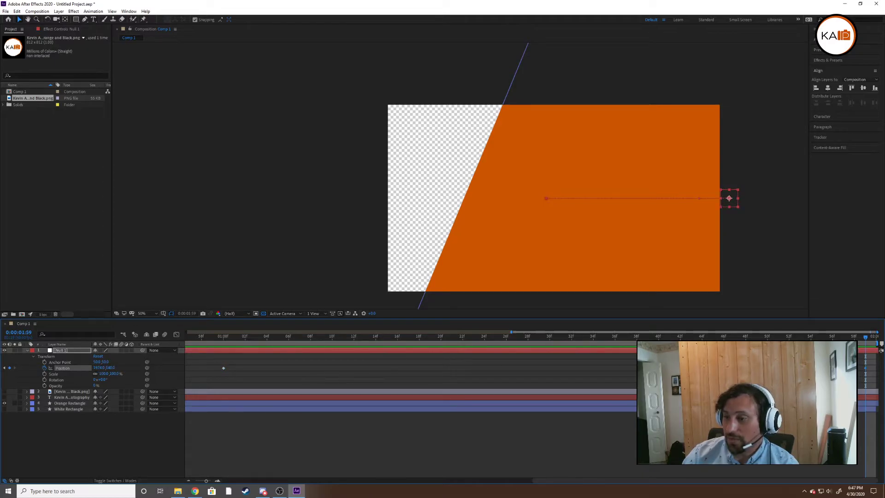
pyautogui.moveTo(865, 337); pyautogui.dragTo(799, 351)
pyautogui.scroll(-4, 596, 387)
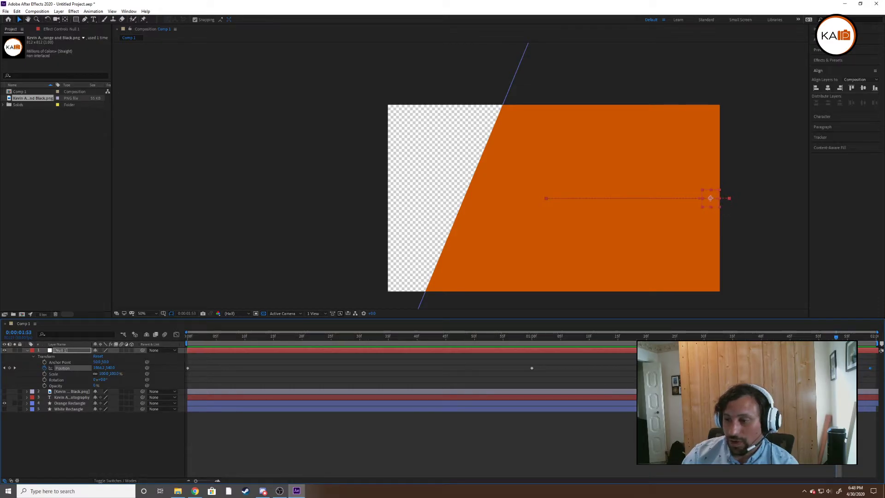
pyautogui.moveTo(835, 336); pyautogui.dragTo(530, 350)
pyautogui.moveTo(562, 349); pyautogui.dragTo(870, 357)
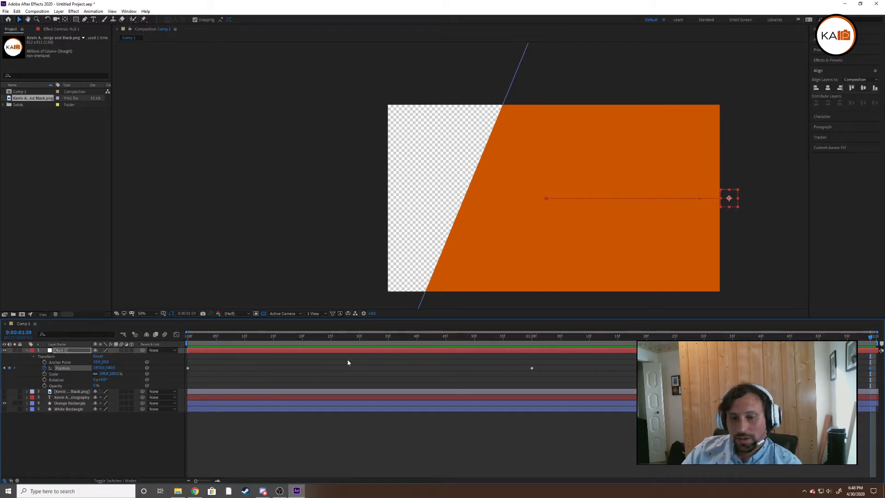
pyautogui.hotkey('ctrl', 'shift', 'a')
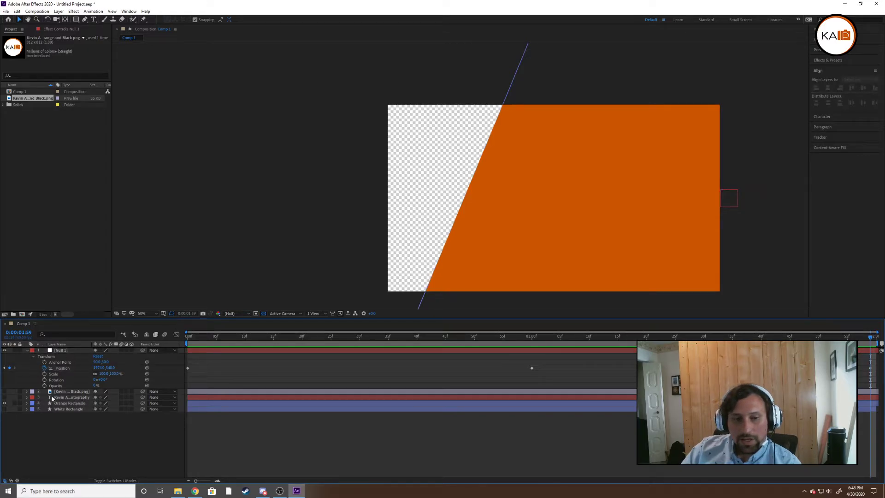
# - Jump to 0:00:00:00 and expand the Orange Rectangle layer's properties
pyautogui.click(69, 404)
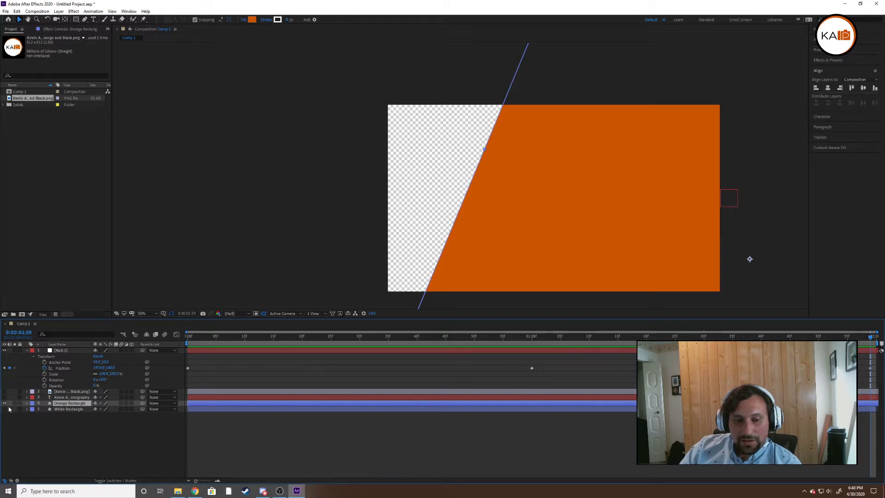
pyautogui.click(77, 370)
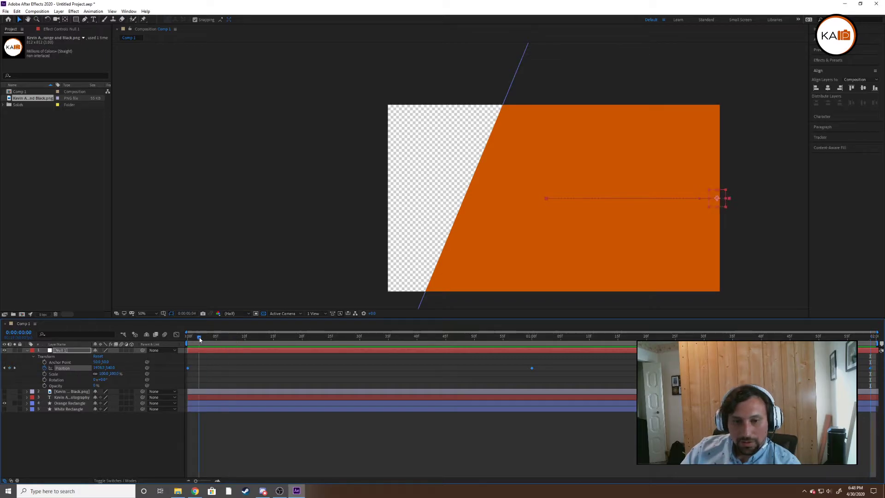
pyautogui.press('Home')
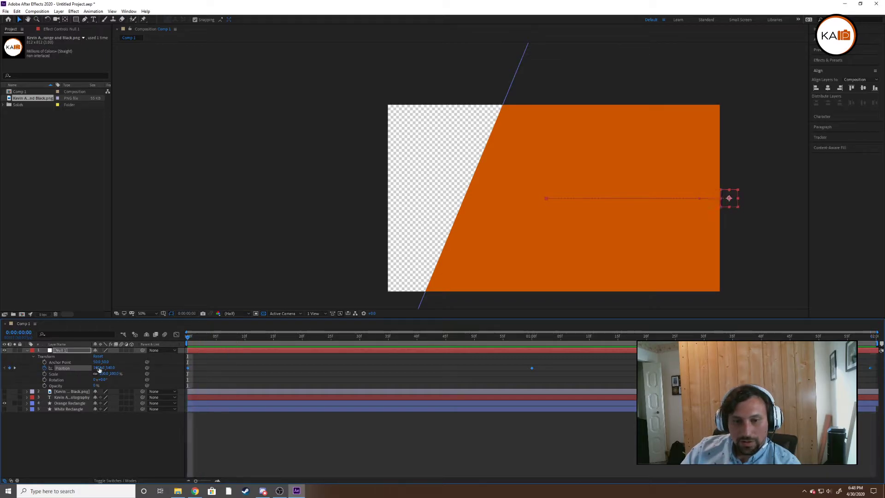
pyautogui.click(27, 404)
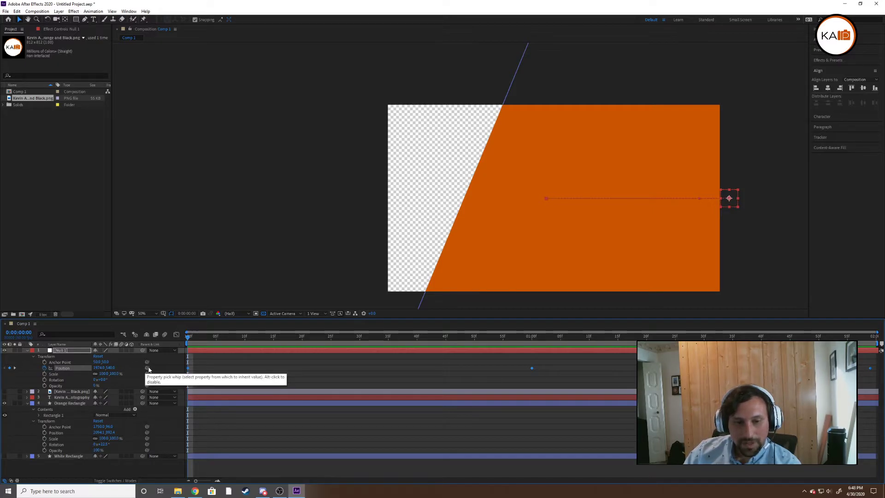
# - Pick-whip Orange Rectangle's Position to Null 1's Position so the null drives the panel
pyautogui.moveTo(148, 369)
pyautogui.mouseDown()
pyautogui.moveTo(96, 419)
pyautogui.moveTo(53, 436)
pyautogui.moveTo(79, 443)
pyautogui.moveTo(147, 372)
pyautogui.mouseUp()
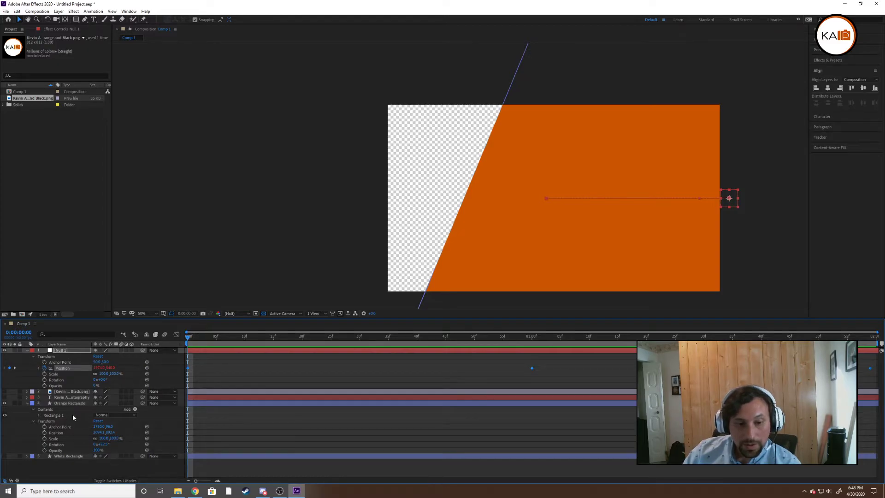
pyautogui.click(87, 402)
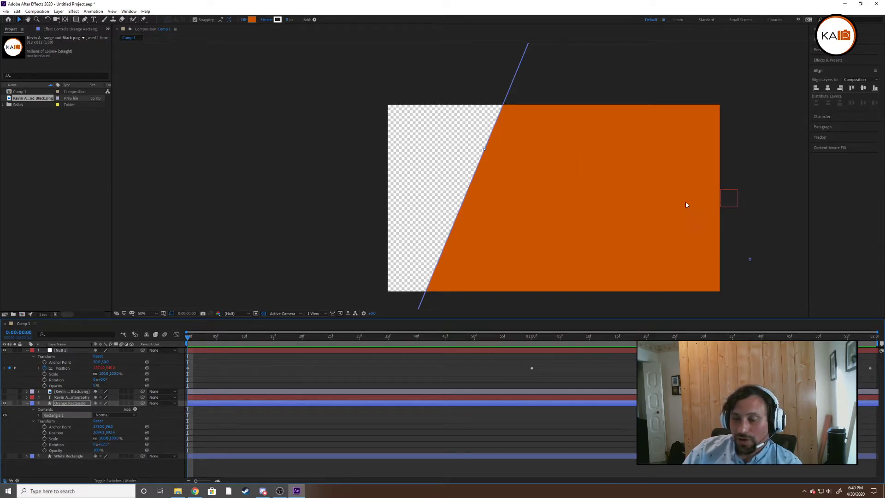
pyautogui.click(155, 436)
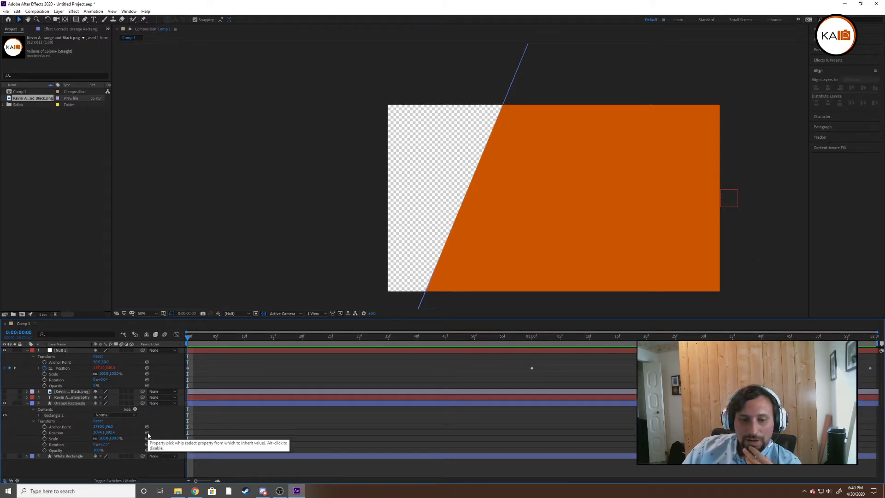
pyautogui.moveTo(148, 434); pyautogui.dragTo(80, 371)
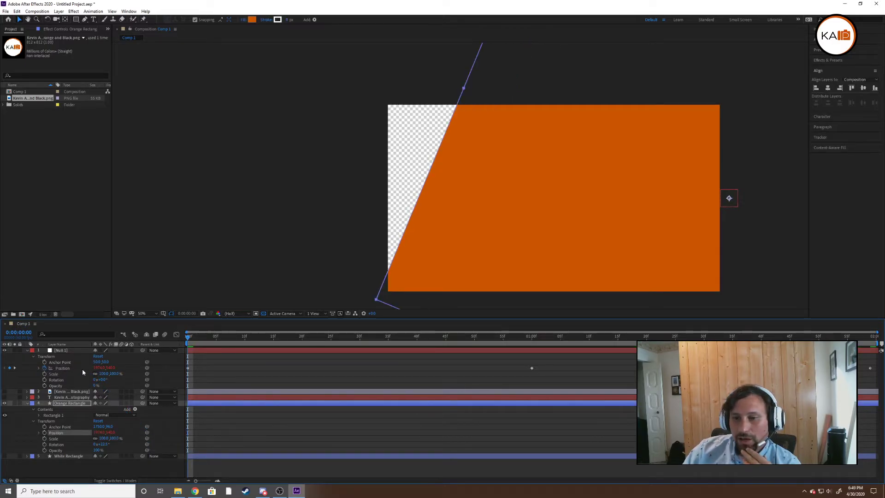
pyautogui.click(225, 269)
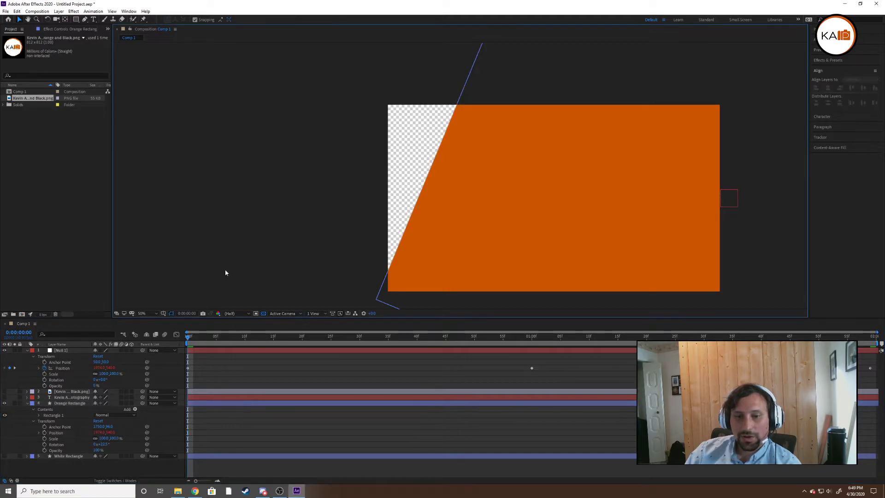
pyautogui.press('space')
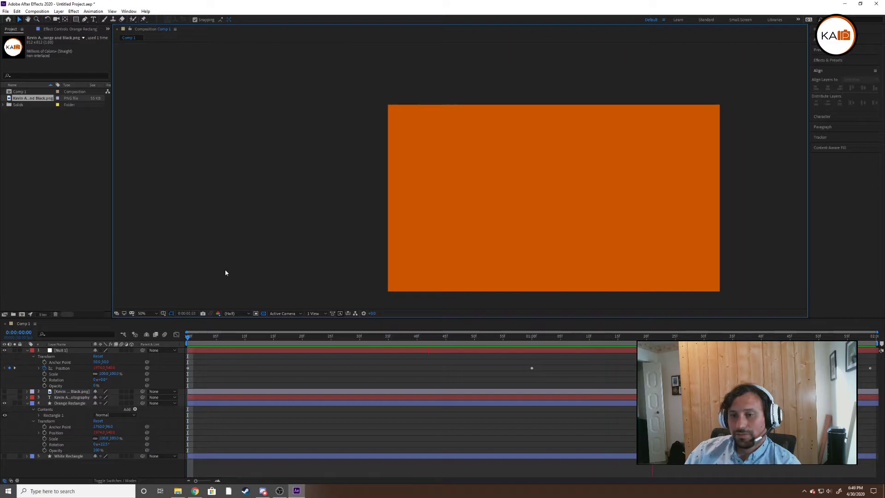
pyautogui.press('space')
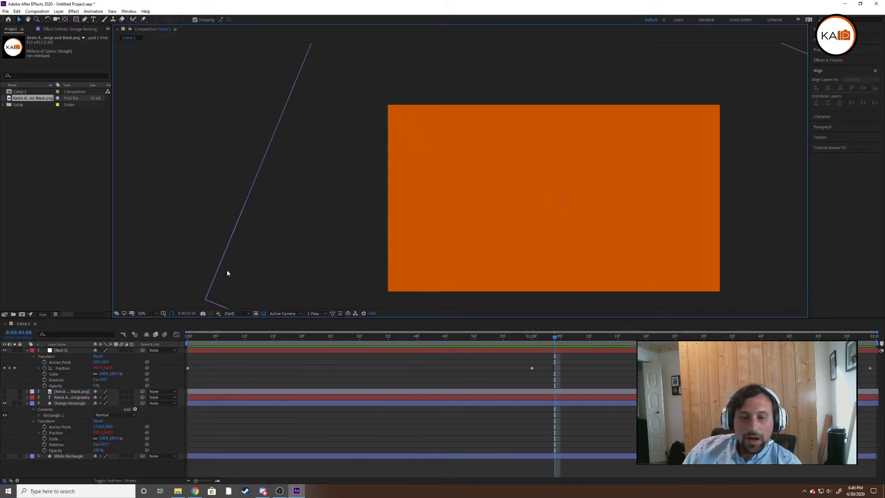
pyautogui.moveTo(558, 339); pyautogui.dragTo(187, 339)
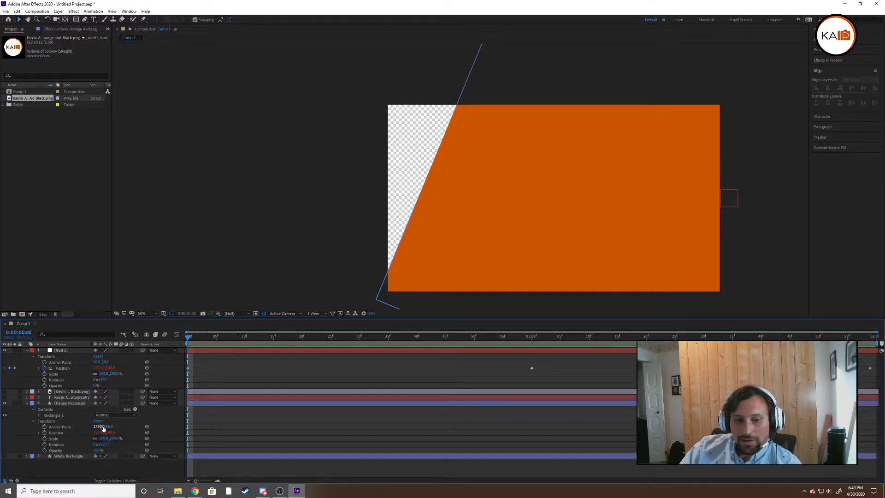
# - Set the orange rectangle's Anchor Point Y to 0 and scrub Anchor Point X lower
pyautogui.click(107, 428)
pyautogui.write('0')
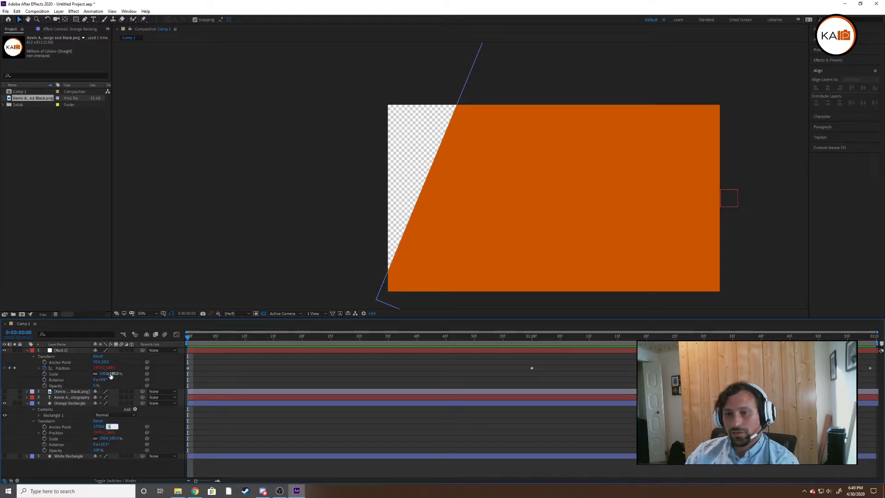
pyautogui.press('Return')
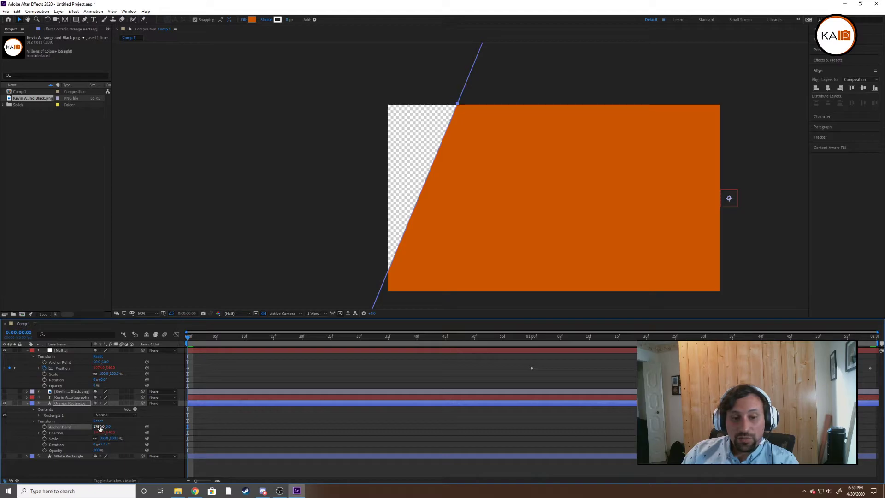
pyautogui.moveTo(100, 428); pyautogui.dragTo(69, 437)
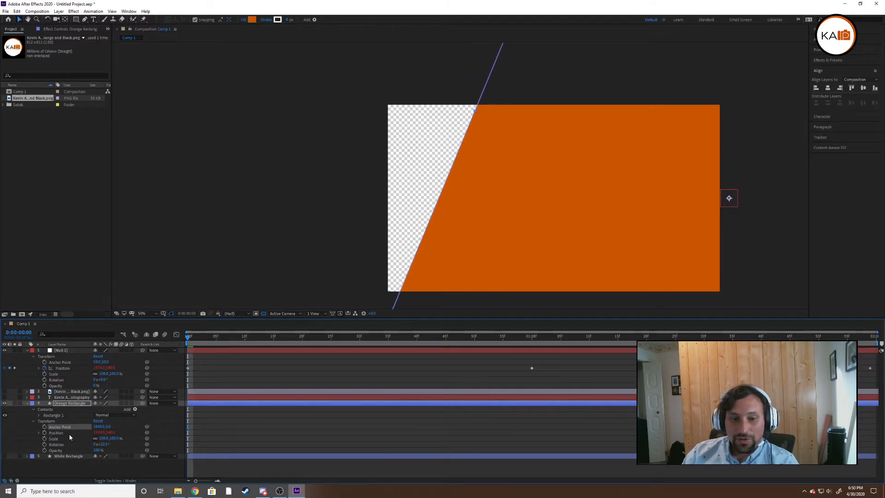
# - Try Anchor Point X values of 1000, 0 and -1000 on the orange rectangle
pyautogui.click(100, 427)
pyautogui.write('1000')
pyautogui.press('Return')
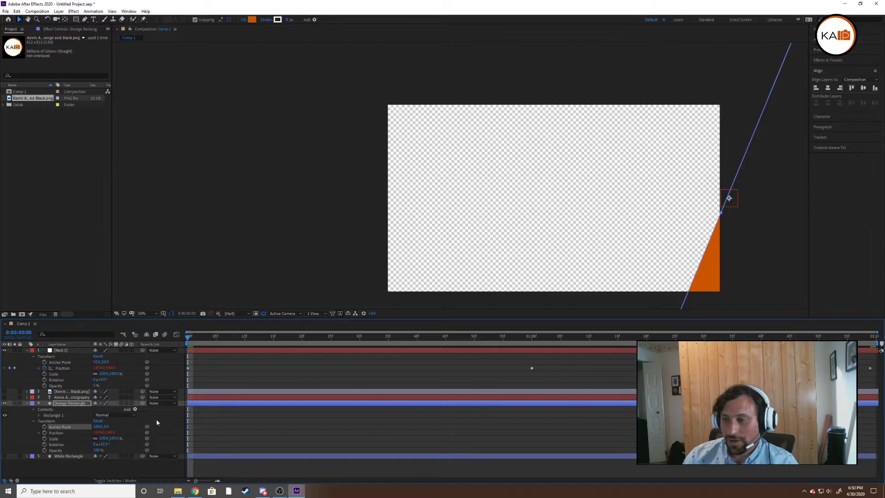
pyautogui.click(99, 427)
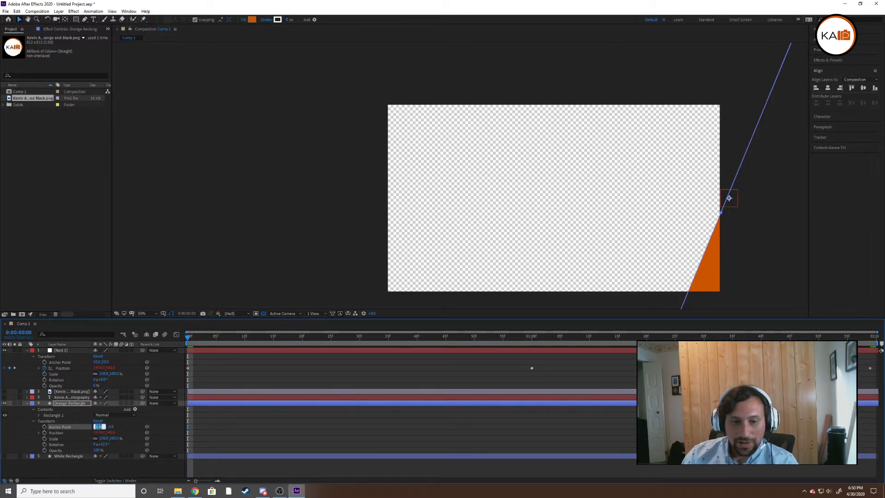
pyautogui.write('0')
pyautogui.press('Return')
pyautogui.click(99, 427)
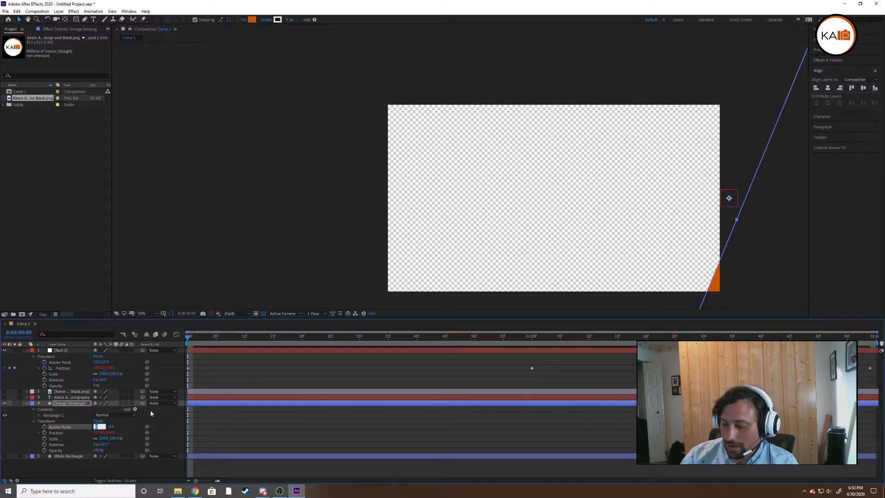
pyautogui.write('-1000')
pyautogui.press('Return')
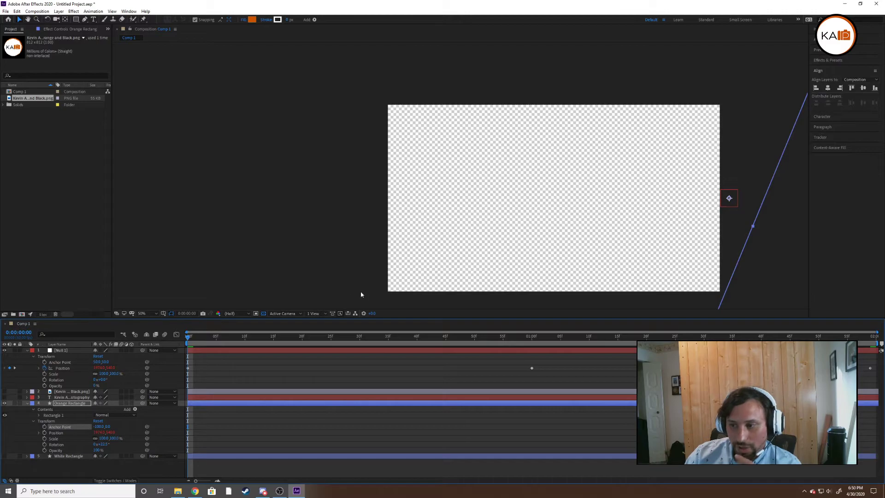
# - Fine-tune Anchor Point X to about -70 so the panel starts fully off-screen
pyautogui.click(105, 428)
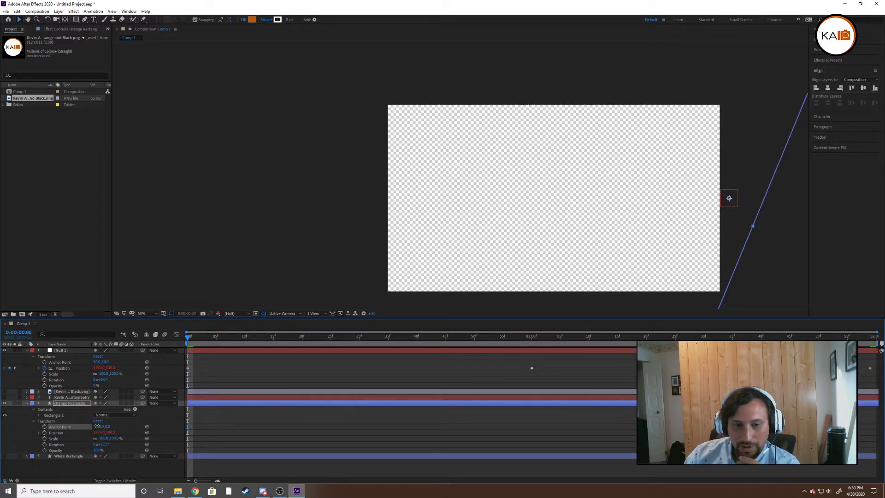
pyautogui.click(105, 426)
pyautogui.press('BackSpace')
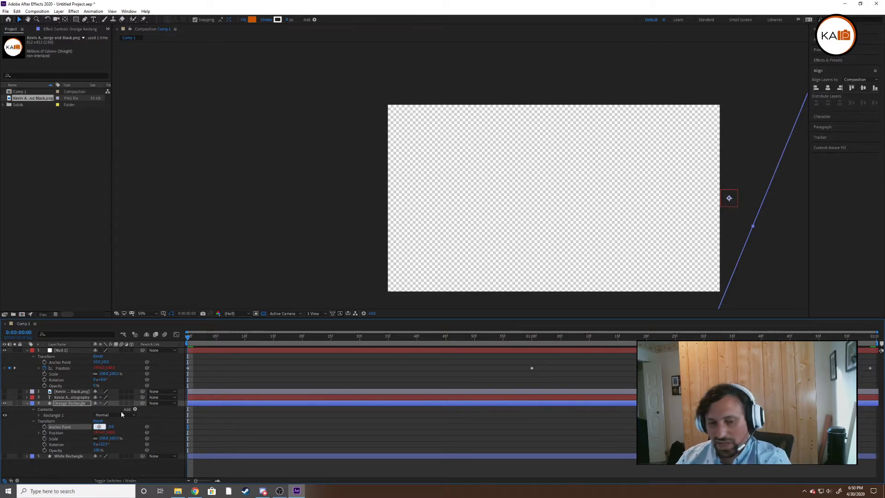
pyautogui.write('7')
pyautogui.press('Return')
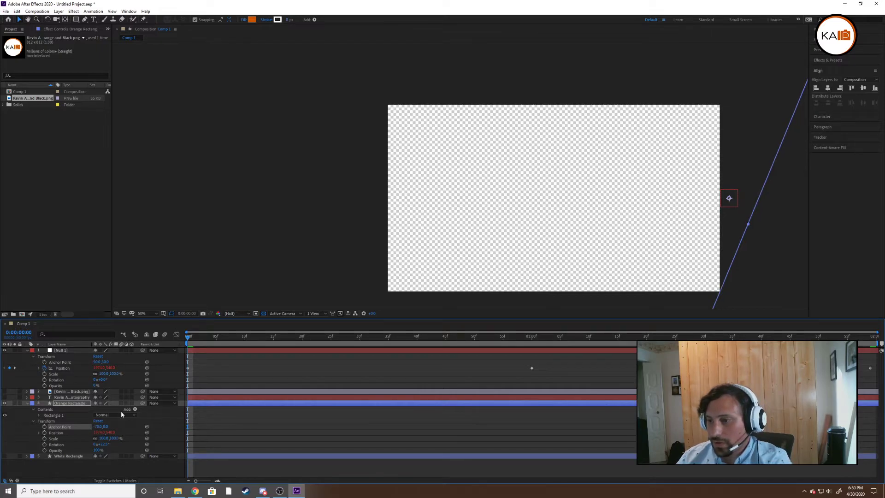
pyautogui.scroll(8, 726, 287)
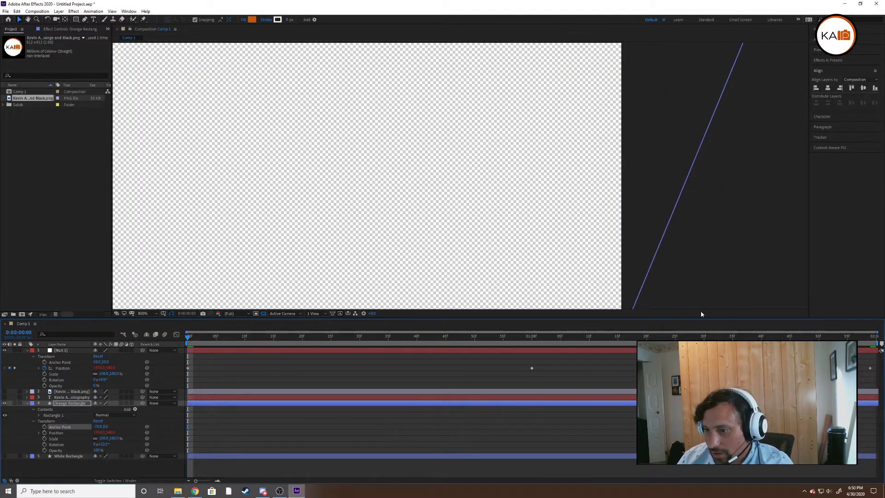
pyautogui.scroll(-6, 631, 233)
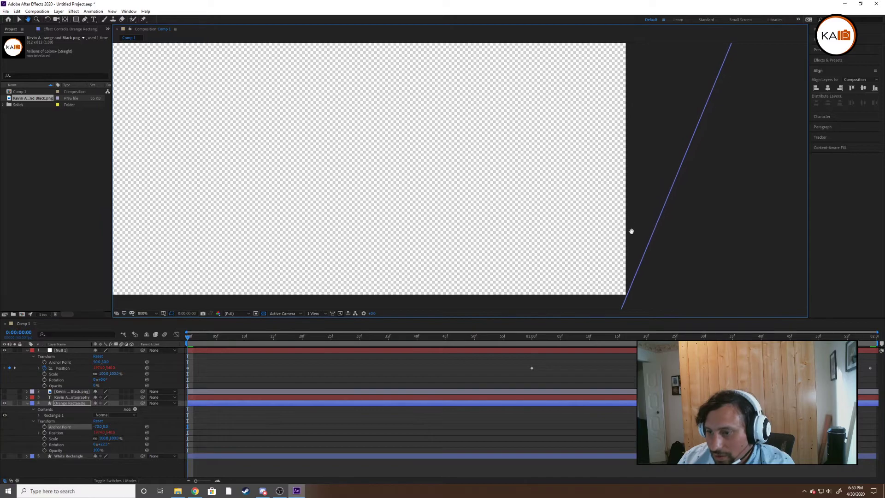
pyautogui.scroll(-2, 631, 230)
pyautogui.scroll(-2, 590, 209)
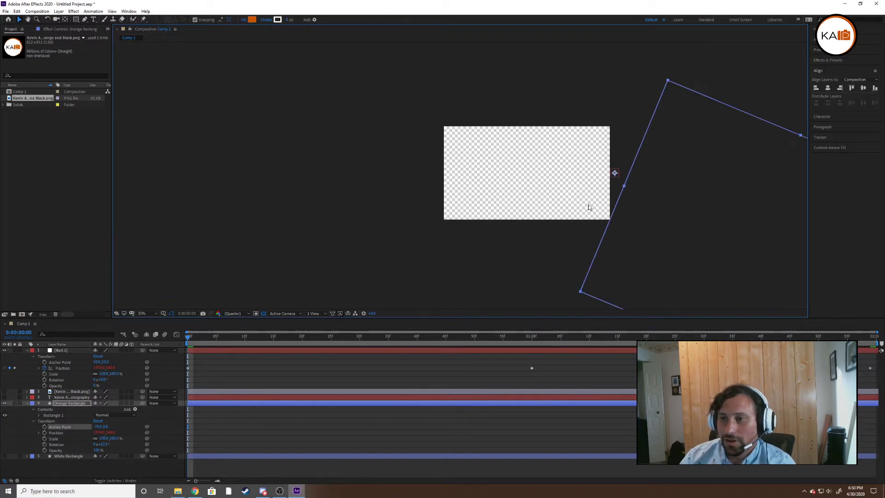
pyautogui.press('.')
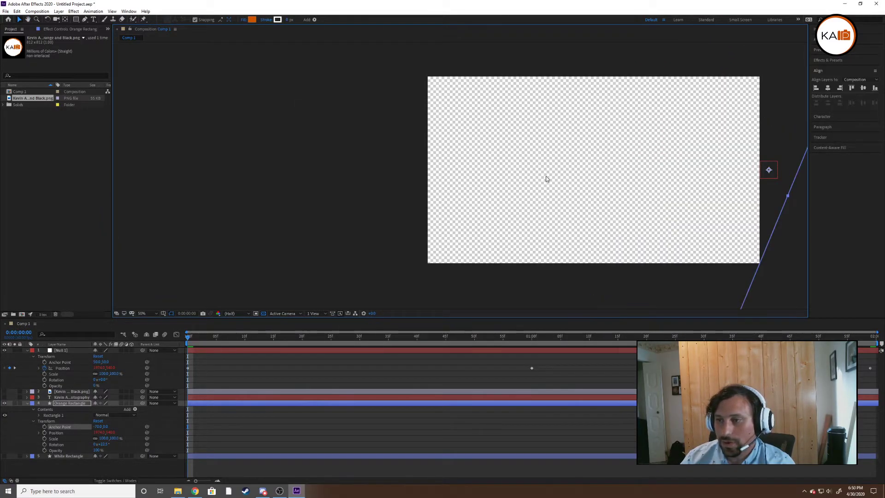
pyautogui.moveTo(584, 202); pyautogui.dragTo(530, 203)
pyautogui.press('v')
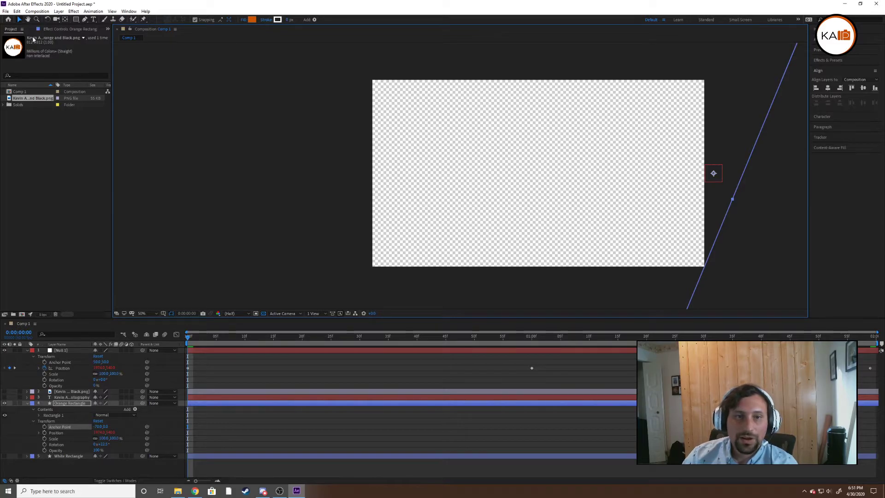
pyautogui.press('h')
pyautogui.moveTo(316, 209); pyautogui.dragTo(270, 219)
pyautogui.press('v')
pyautogui.scroll(-1, 287, 221)
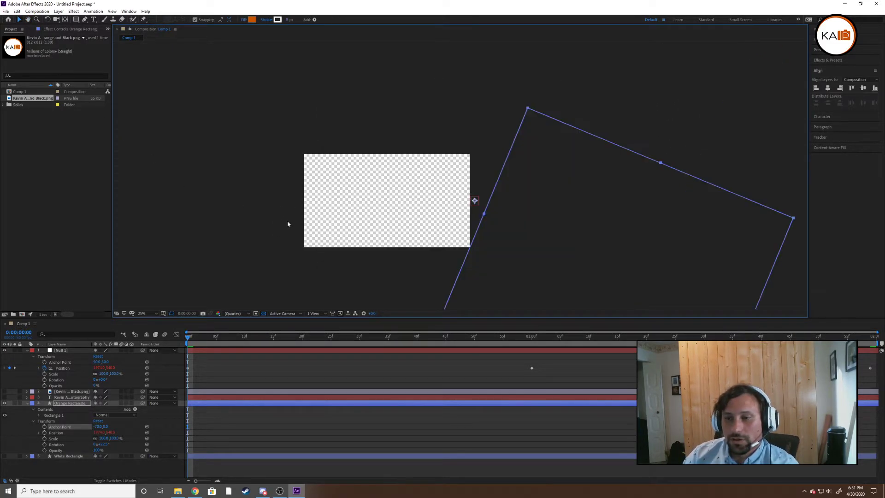
pyautogui.scroll(1, 319, 202)
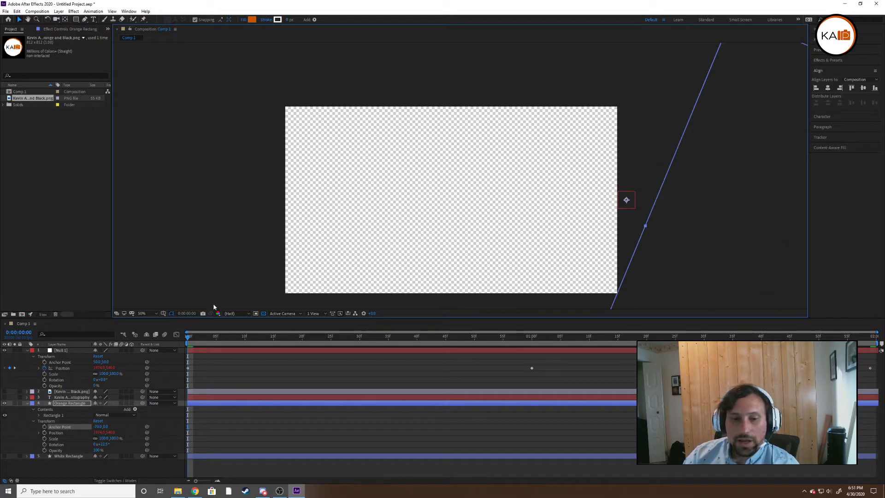
pyautogui.click(195, 253)
pyautogui.press('space')
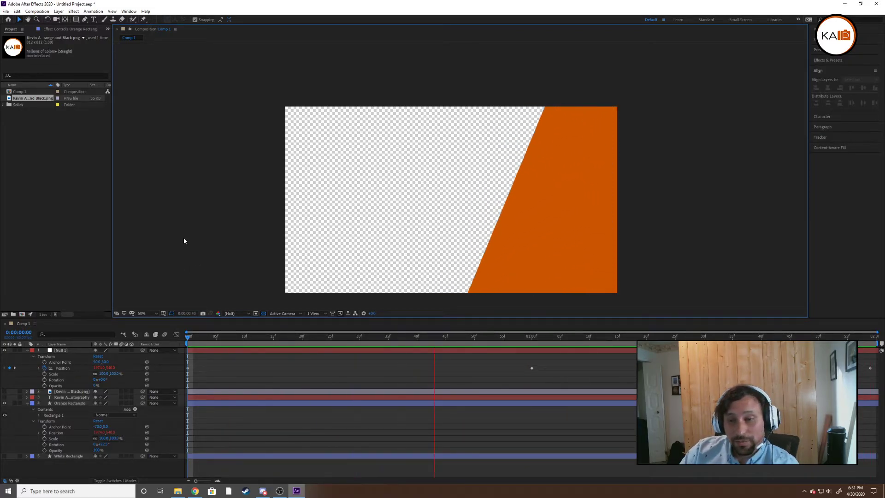
pyautogui.press('space')
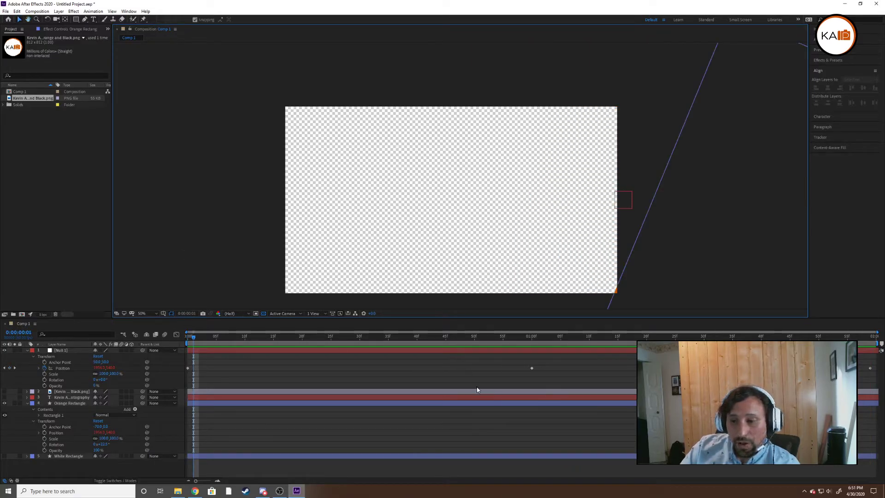
# - Set the current time to 0:00:01:00
pyautogui.click(19, 333)
pyautogui.press('Right')
pyautogui.press('BackSpace')
pyautogui.press('BackSpace')
pyautogui.press('BackSpace')
pyautogui.press('BackSpace')
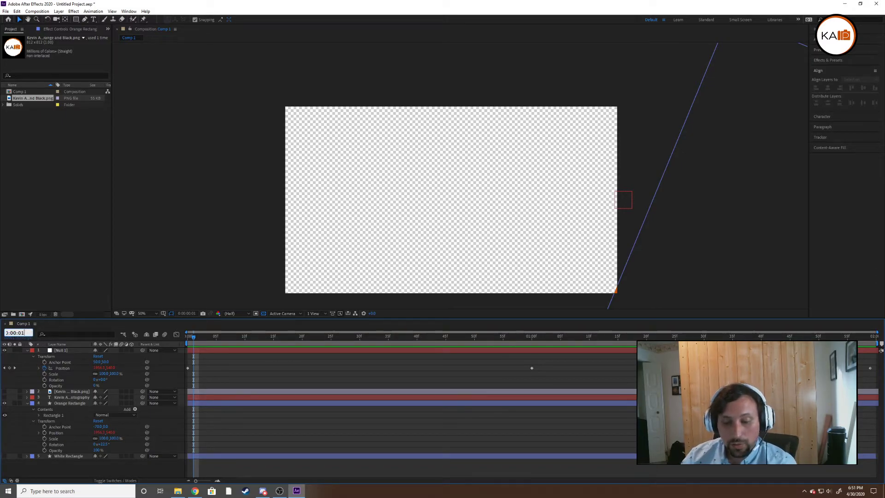
pyautogui.write('1:00')
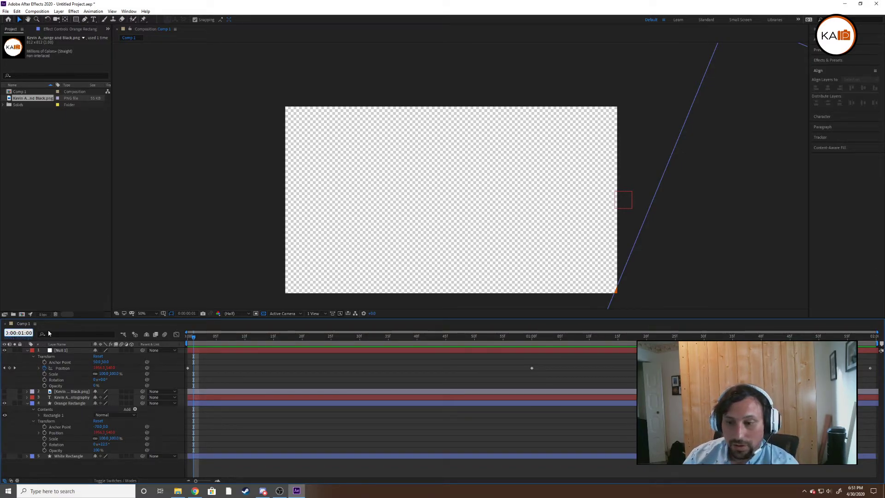
pyautogui.press('Return')
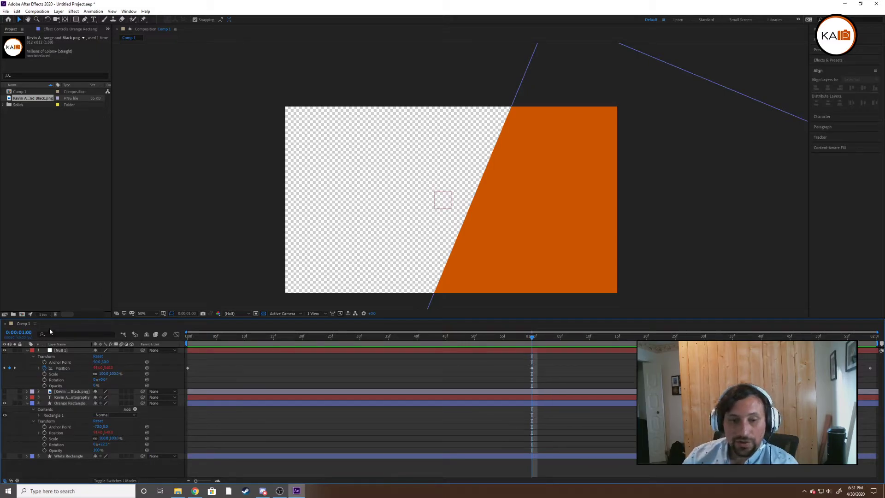
# - Retype Null 1's one-second Position keyframe with an X value of 500
pyautogui.click(532, 370)
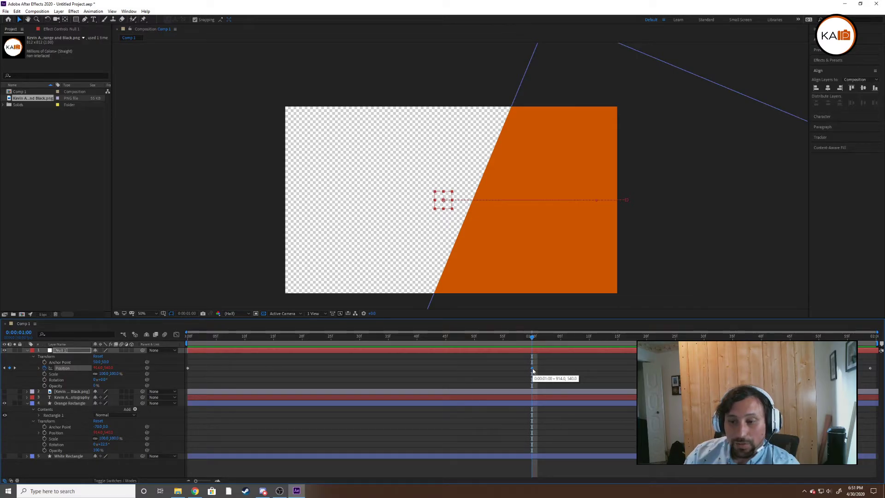
pyautogui.doubleClick(532, 369)
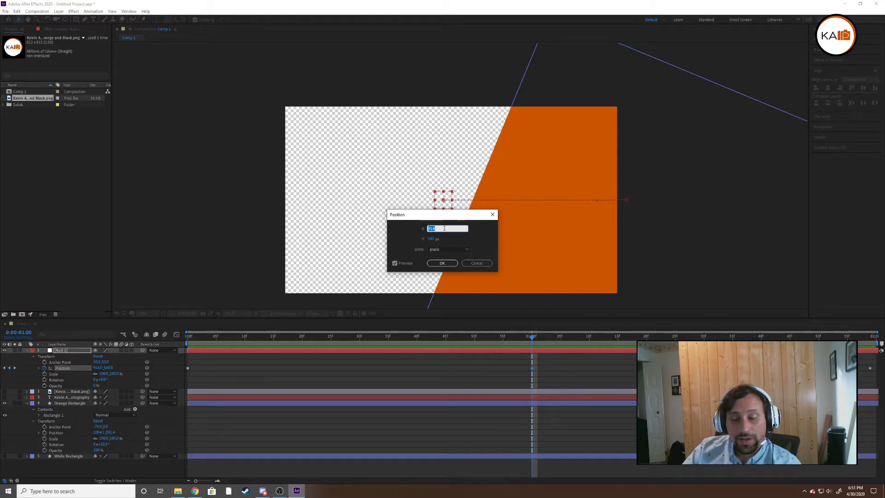
pyautogui.write('5')
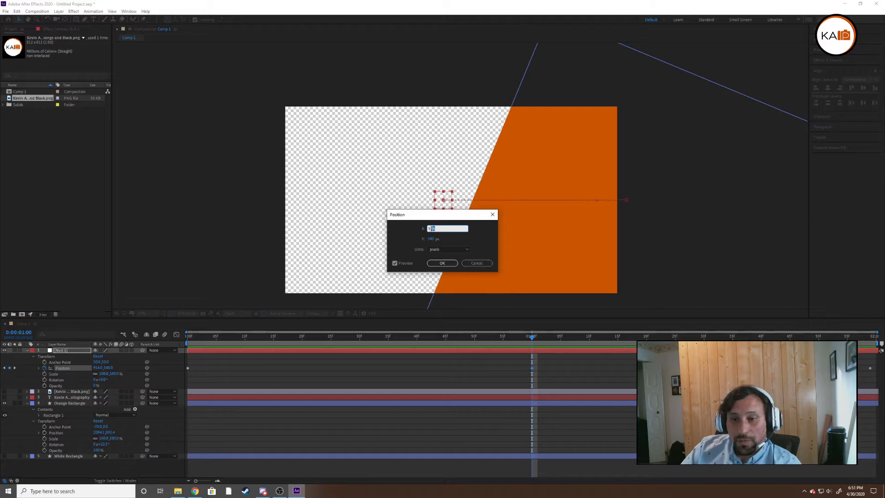
pyautogui.write('00')
pyautogui.click(439, 262)
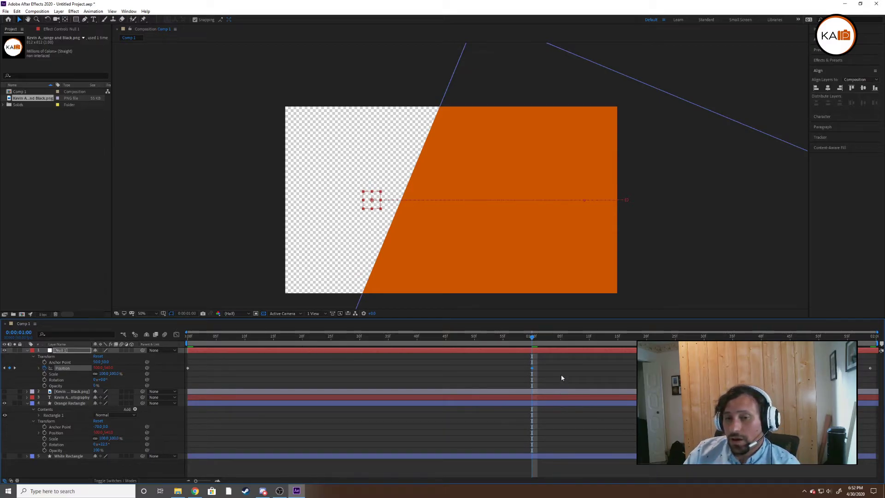
pyautogui.press('space')
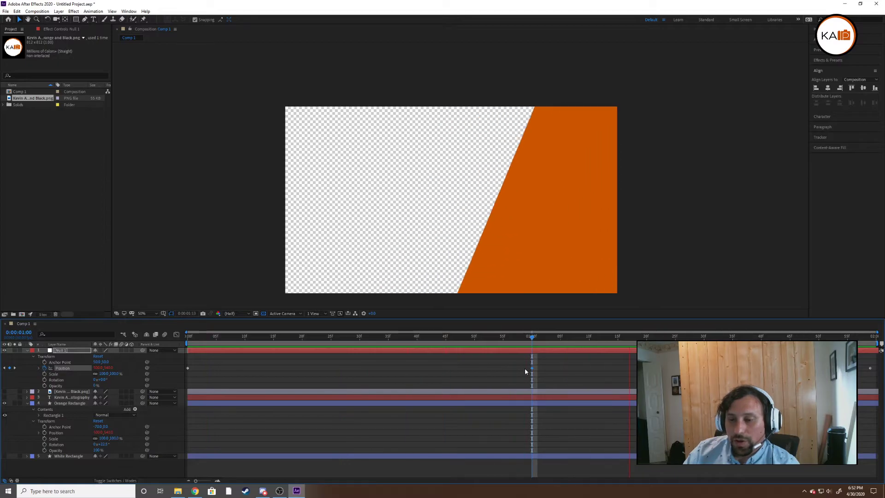
pyautogui.press('space')
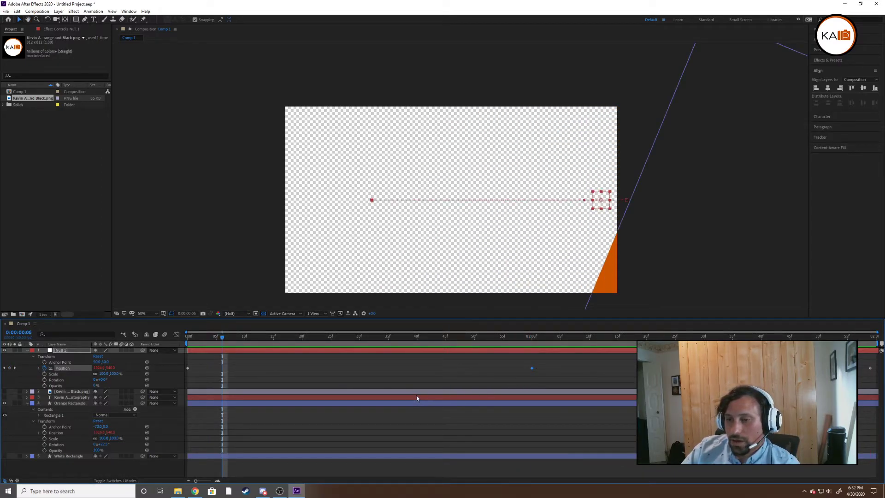
pyautogui.press('space')
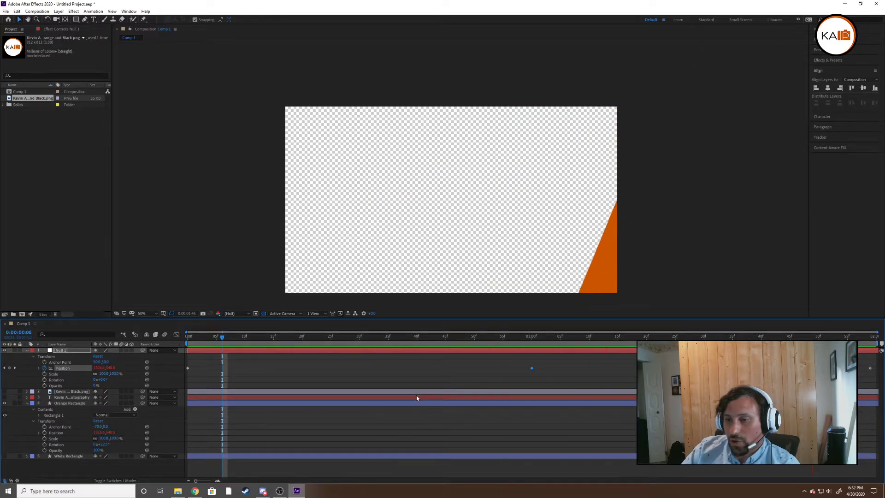
pyautogui.press('space')
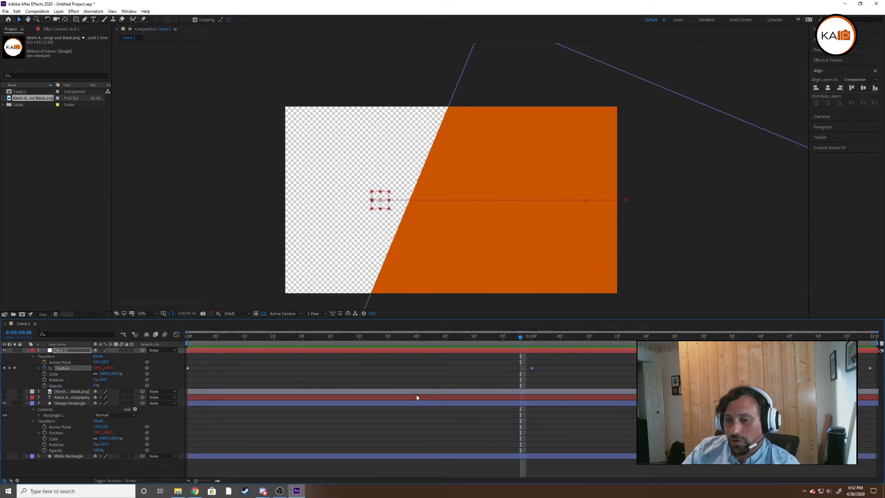
pyautogui.click(526, 337)
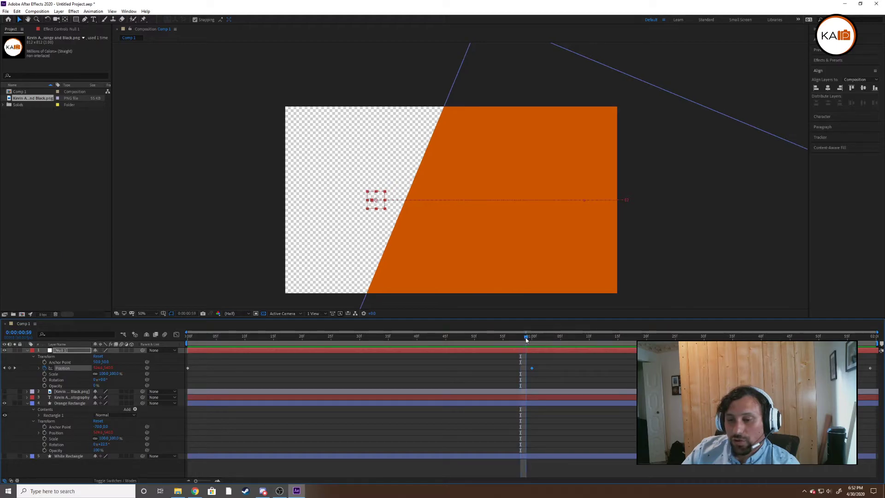
pyautogui.click(530, 338)
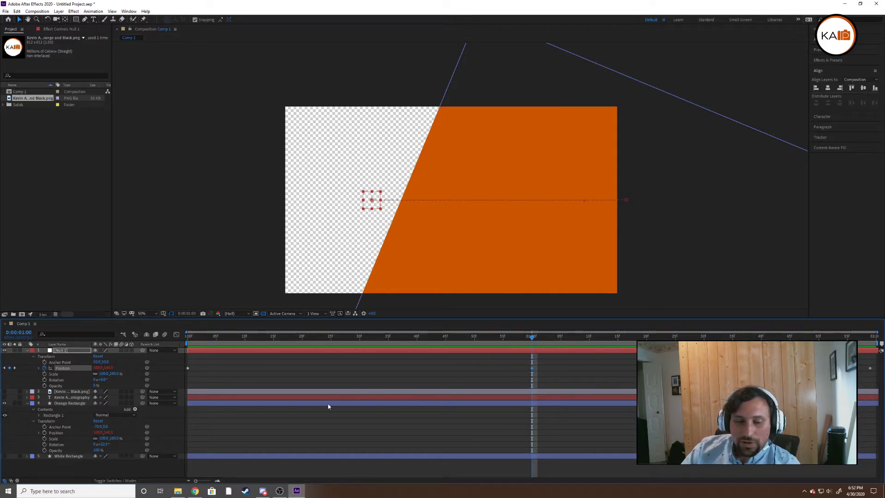
pyautogui.click(122, 434)
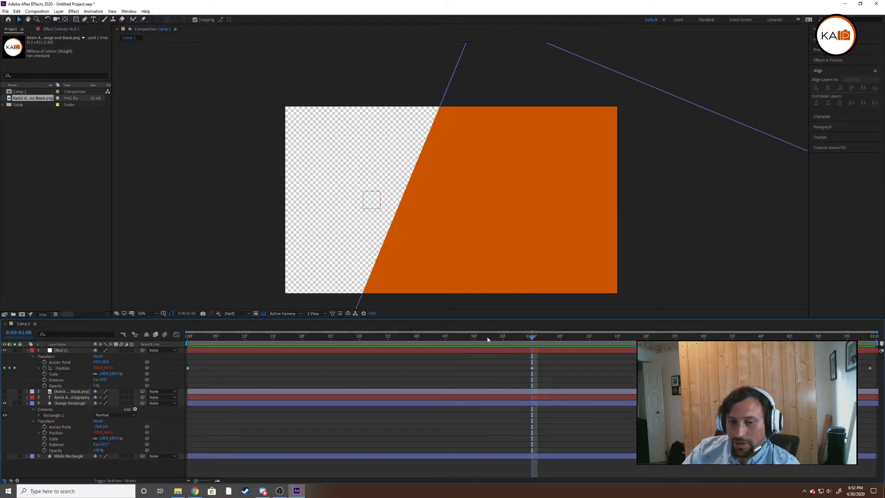
# - At frame 0, test and undo Position X changes on the orange rectangle
pyautogui.press('Home')
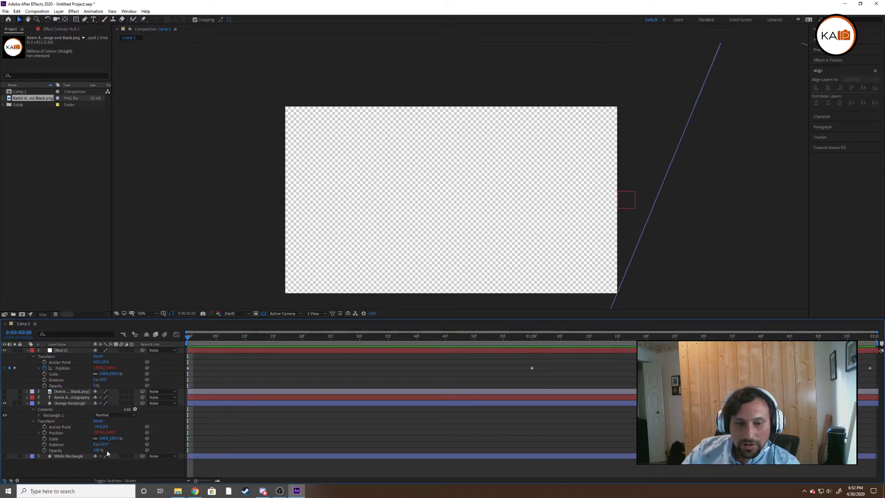
pyautogui.click(102, 433)
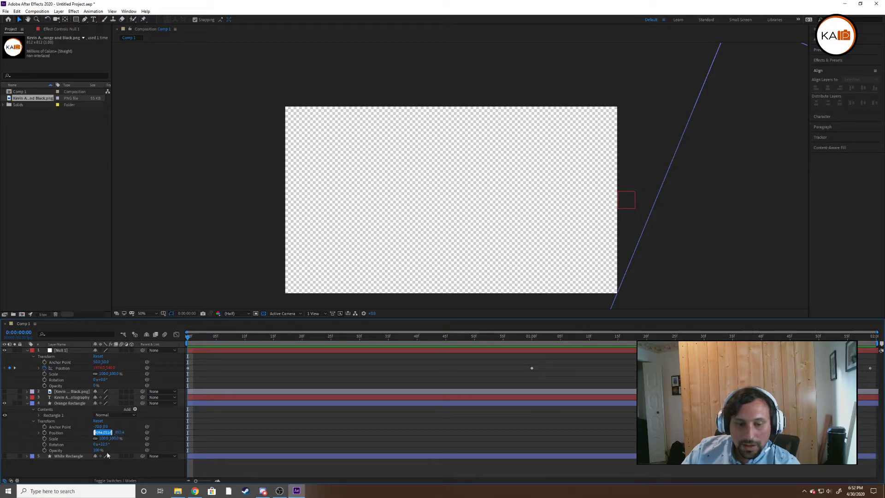
pyautogui.click(82, 434)
pyautogui.moveTo(94, 437); pyautogui.dragTo(94, 433)
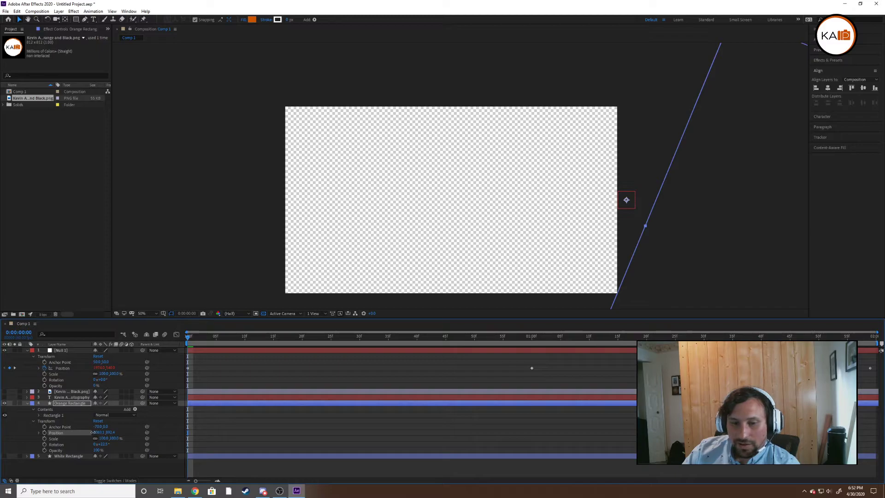
pyautogui.hotkey('ctrl', 'z')
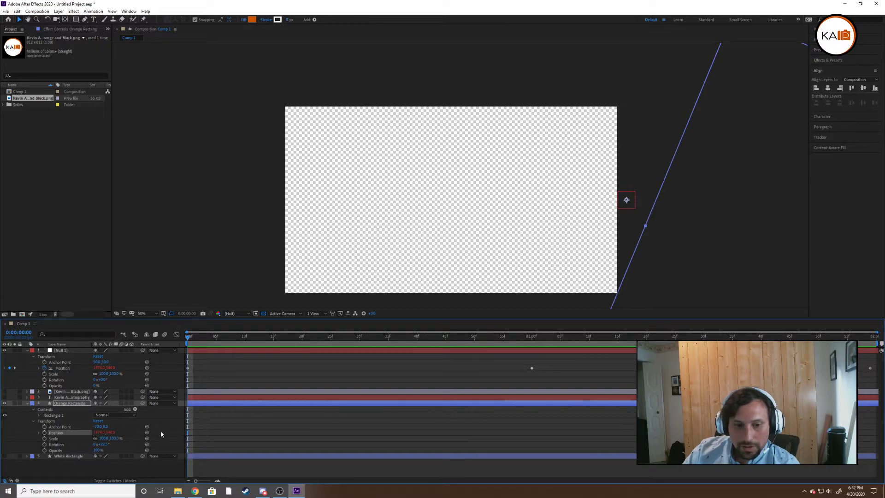
pyautogui.press('F2')
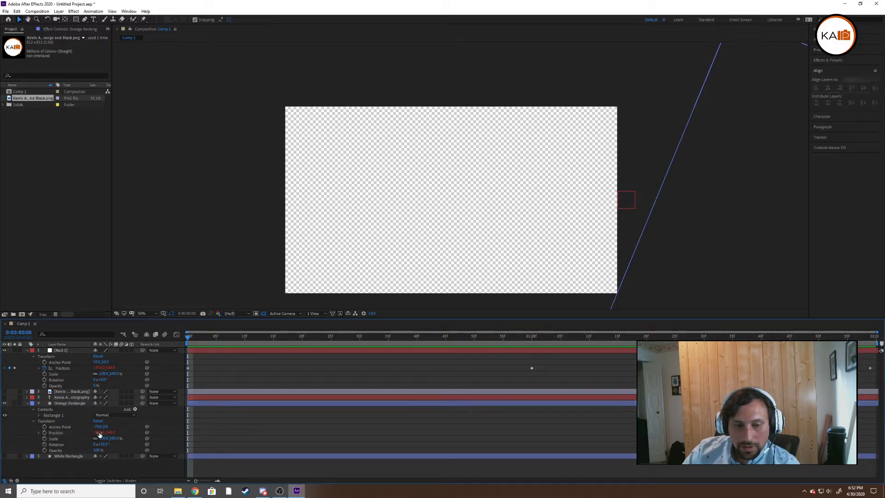
pyautogui.moveTo(95, 433); pyautogui.dragTo(104, 432)
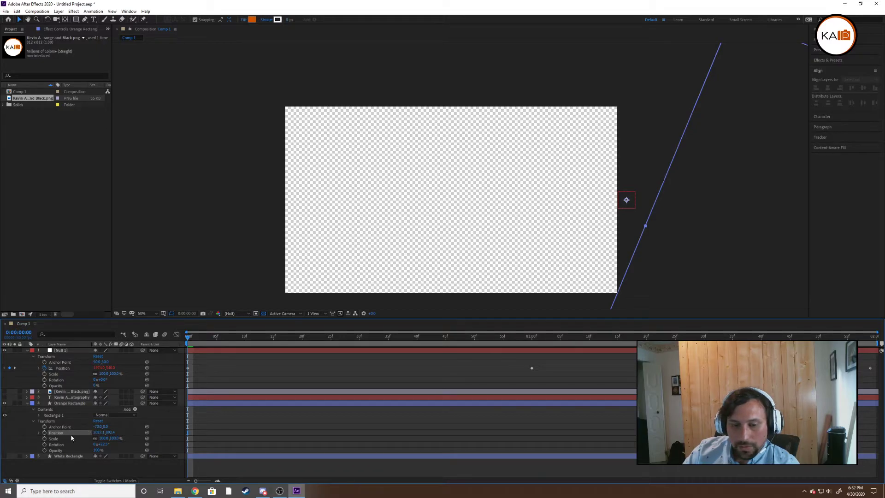
pyautogui.hotkey('ctrl', 'z')
pyautogui.moveTo(186, 340); pyautogui.dragTo(131, 361)
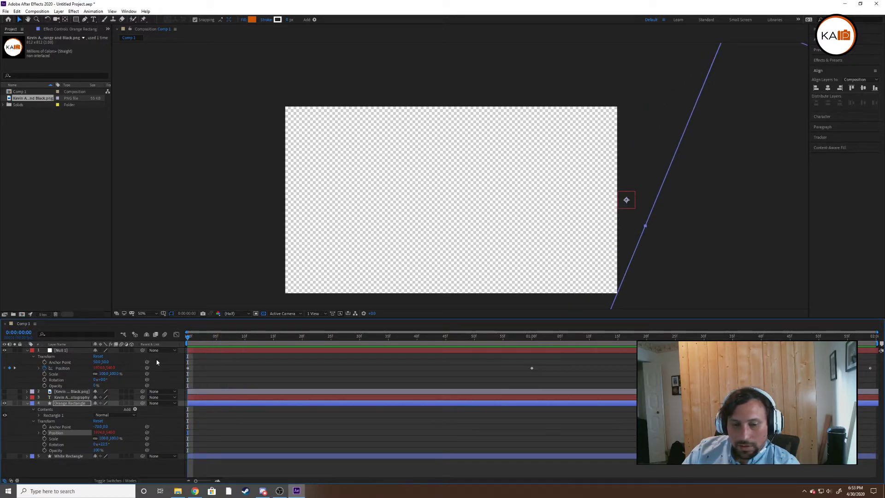
pyautogui.click(102, 432)
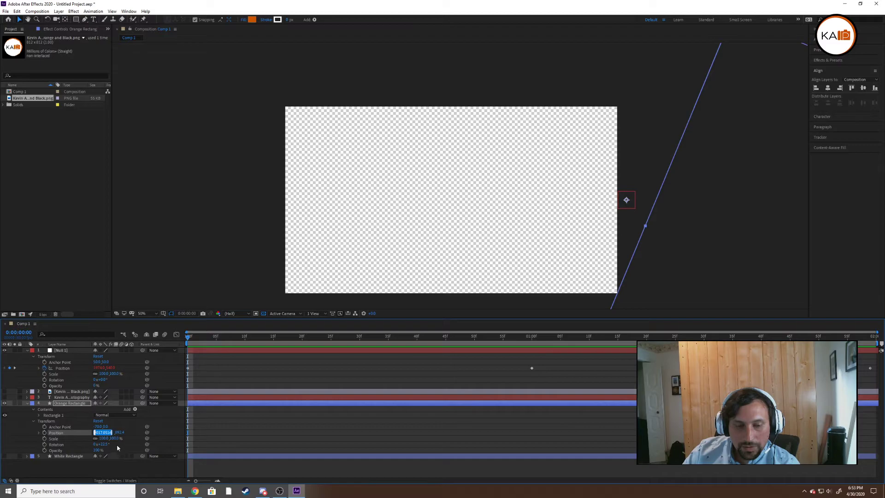
pyautogui.click(132, 433)
# - Scrub the orange rectangle's Anchor Point X slightly in the timeline
pyautogui.click(98, 427)
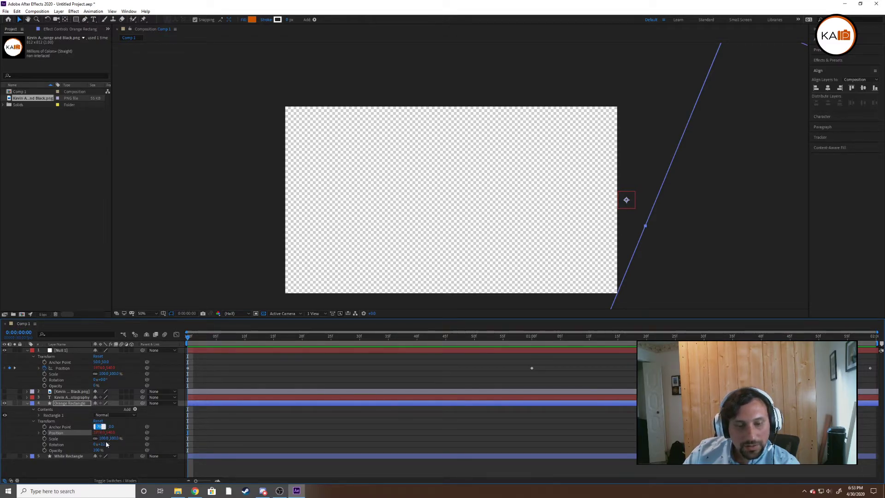
pyautogui.click(107, 465)
pyautogui.click(103, 433)
pyautogui.click(90, 427)
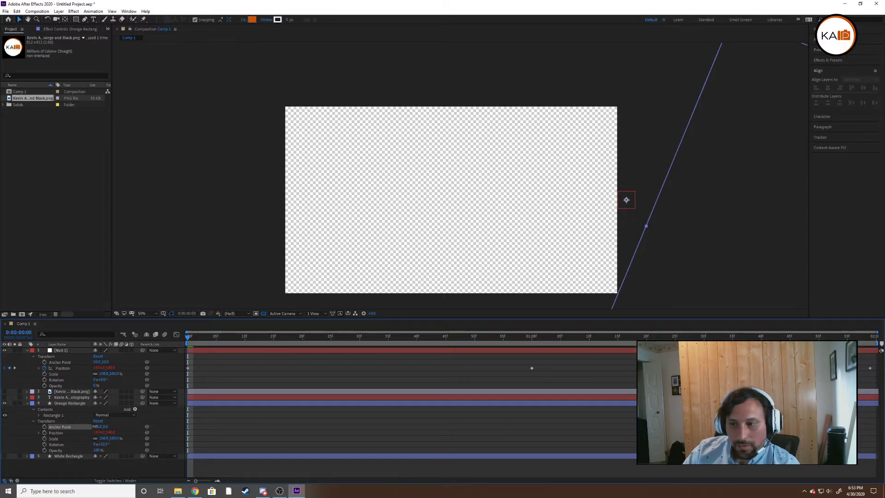
pyautogui.moveTo(90, 427); pyautogui.dragTo(86, 427)
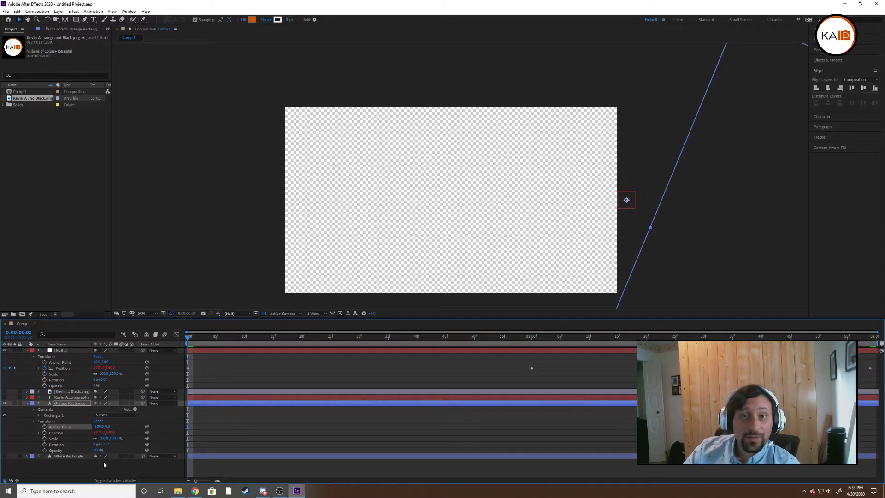
pyautogui.click(206, 247)
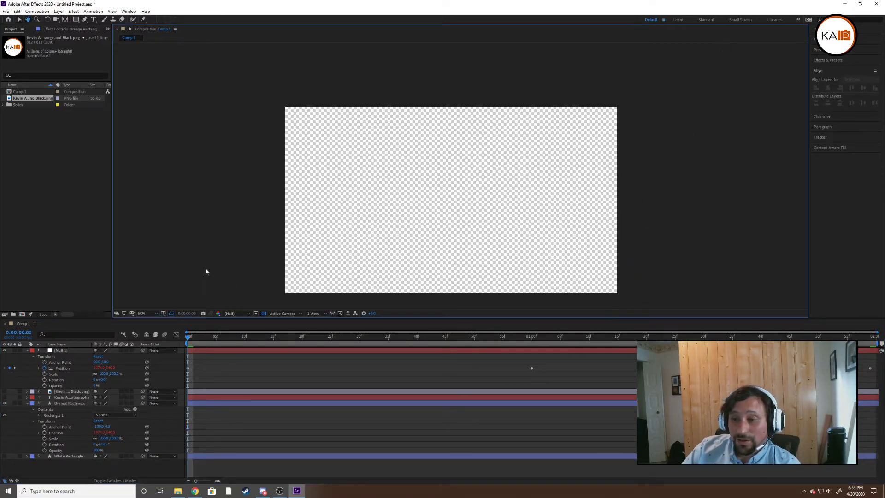
# - Preview the panel slide-in, then bring the playhead back to 0:00:01:00
pyautogui.press('space')
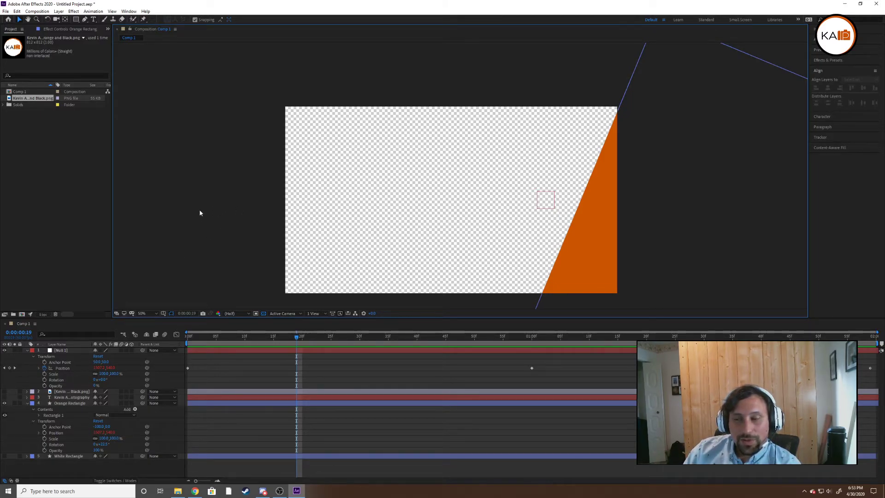
pyautogui.click(58, 11)
pyautogui.moveTo(90, 20)
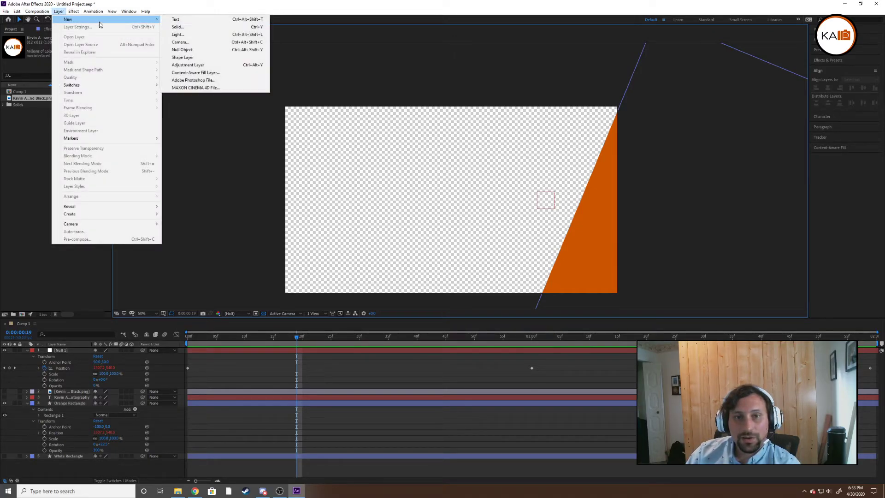
pyautogui.click(198, 158)
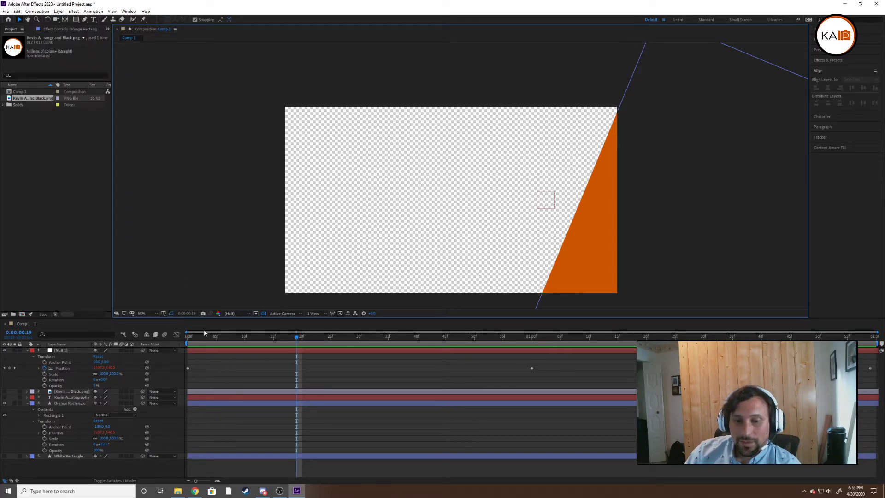
pyautogui.press('space')
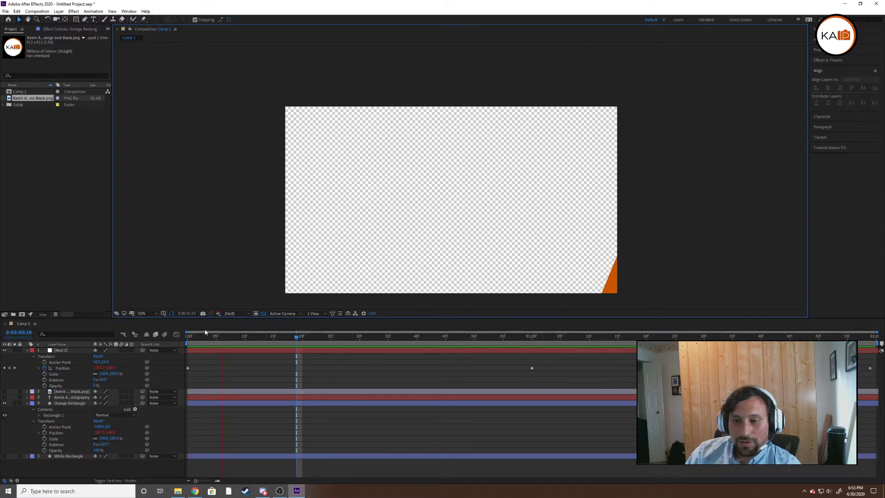
pyautogui.press('space')
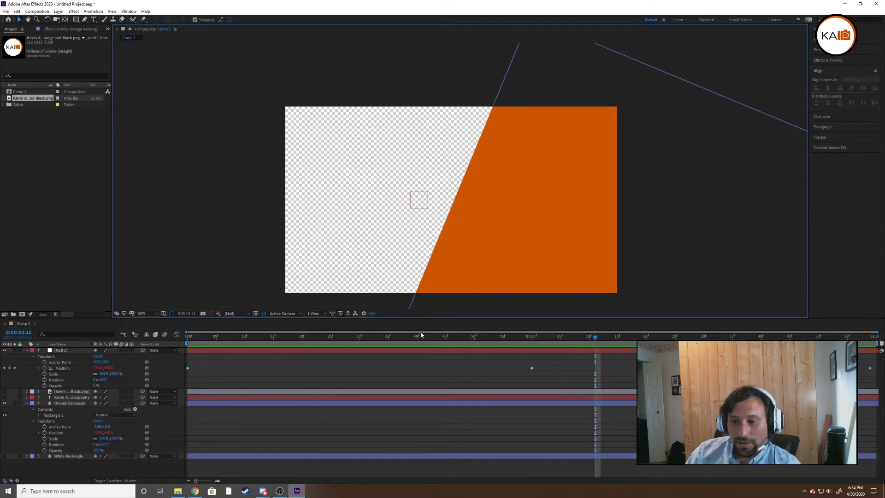
pyautogui.moveTo(596, 337); pyautogui.dragTo(532, 338)
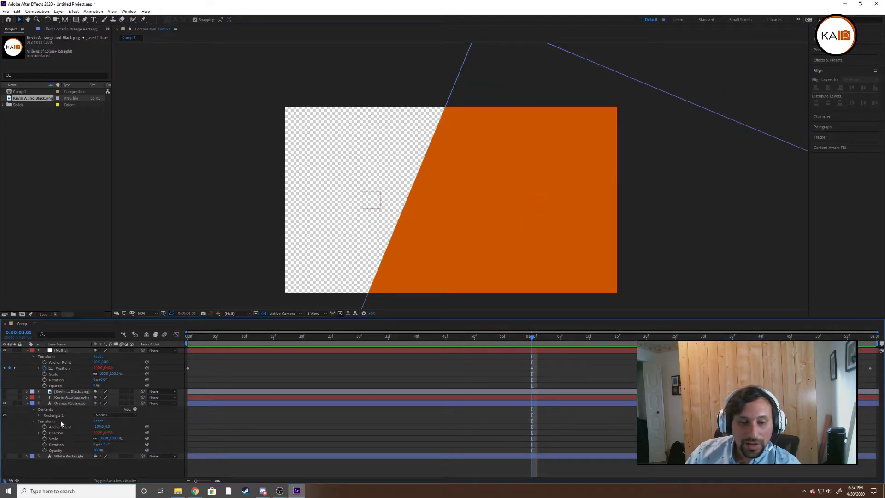
# - Make the white photography title layer visible, move it slightly right, and expand its properties
pyautogui.click(4, 397)
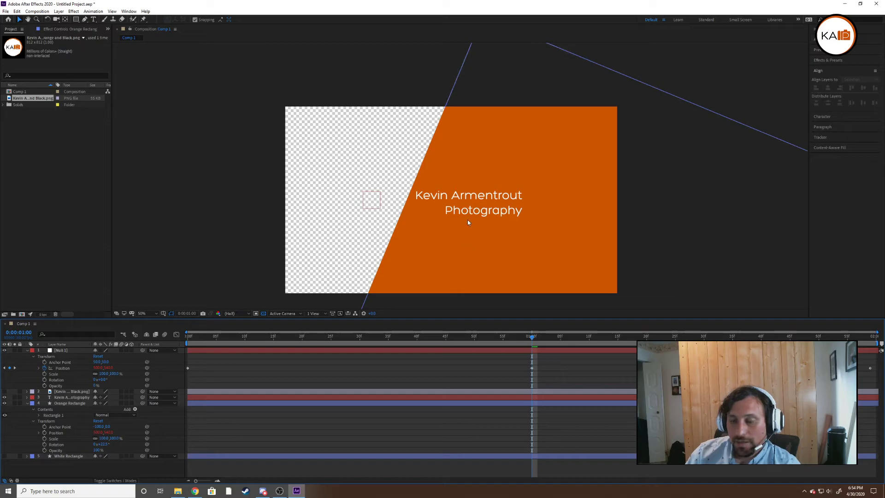
pyautogui.click(476, 209)
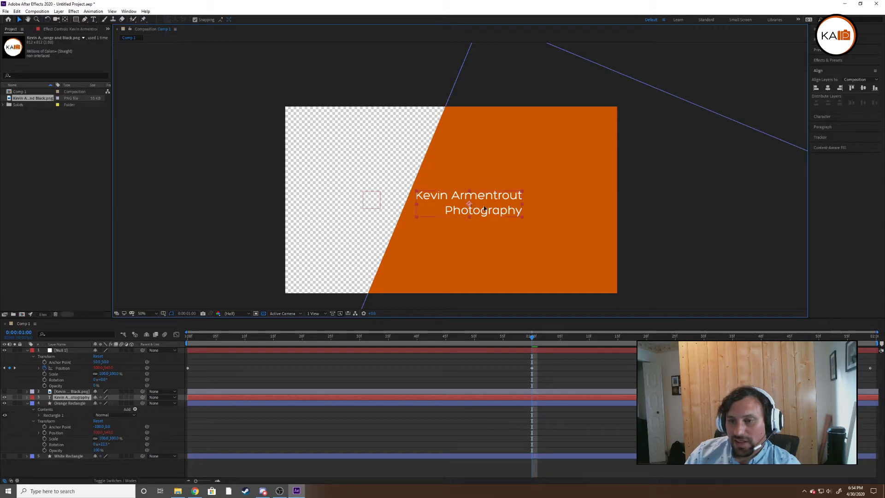
pyautogui.moveTo(484, 209); pyautogui.dragTo(497, 211)
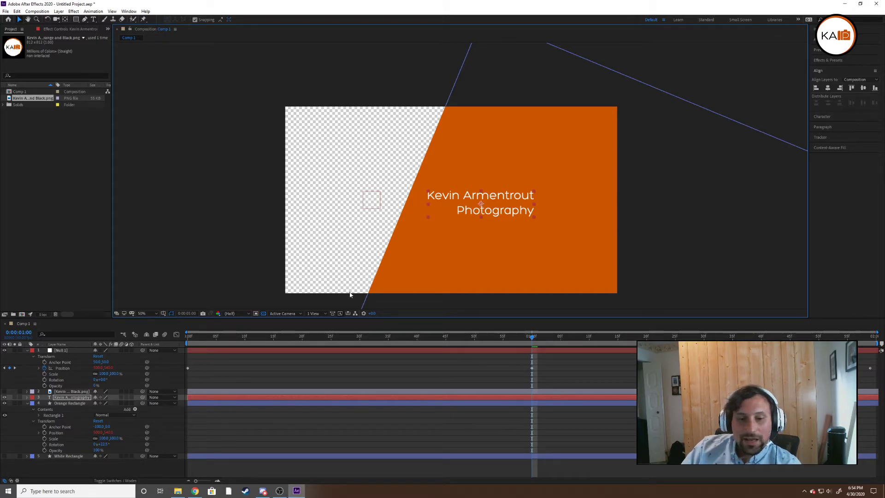
pyautogui.click(26, 397)
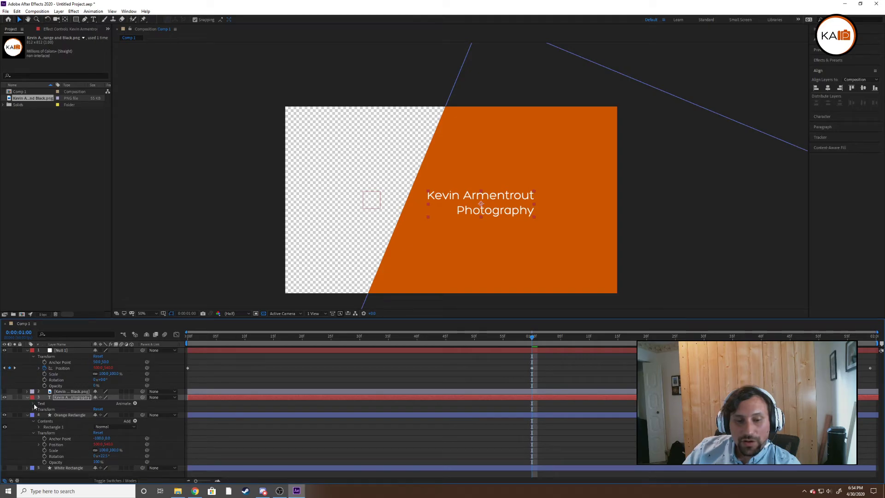
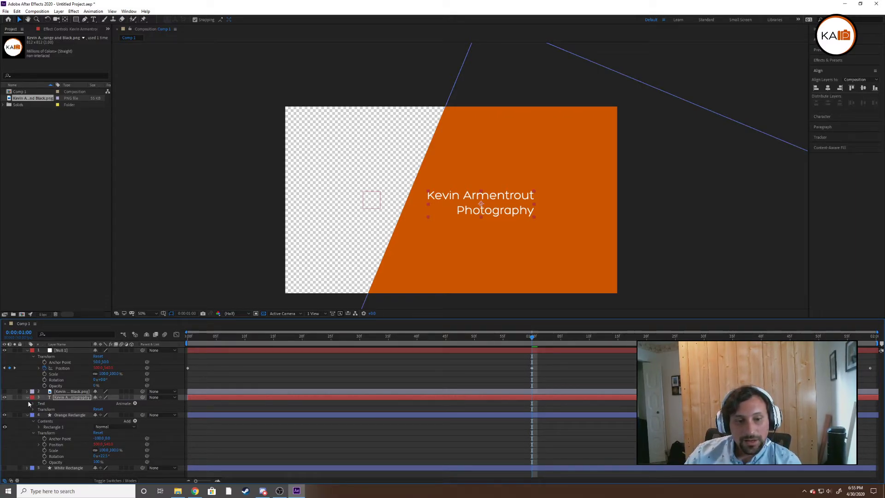
# - Pick-whip the photography text's Position to Null 1's Position and set its Anchor Point Y to 0
pyautogui.click(34, 409)
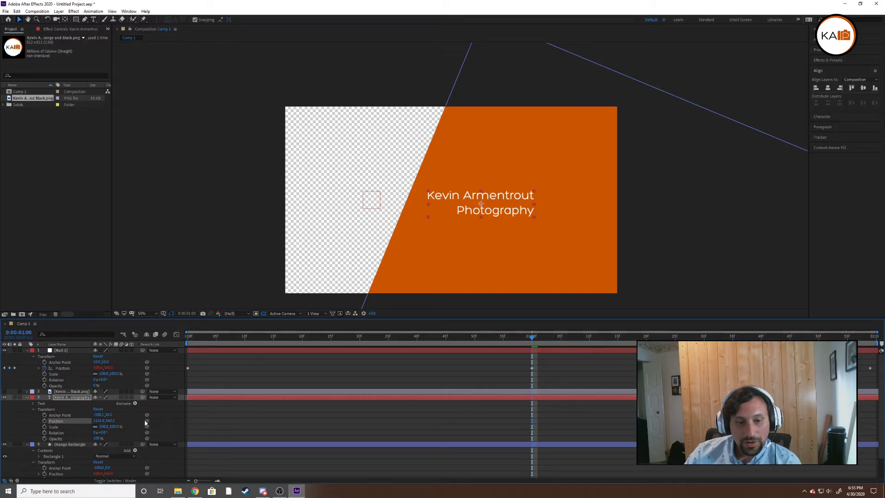
pyautogui.moveTo(147, 421); pyautogui.dragTo(66, 369)
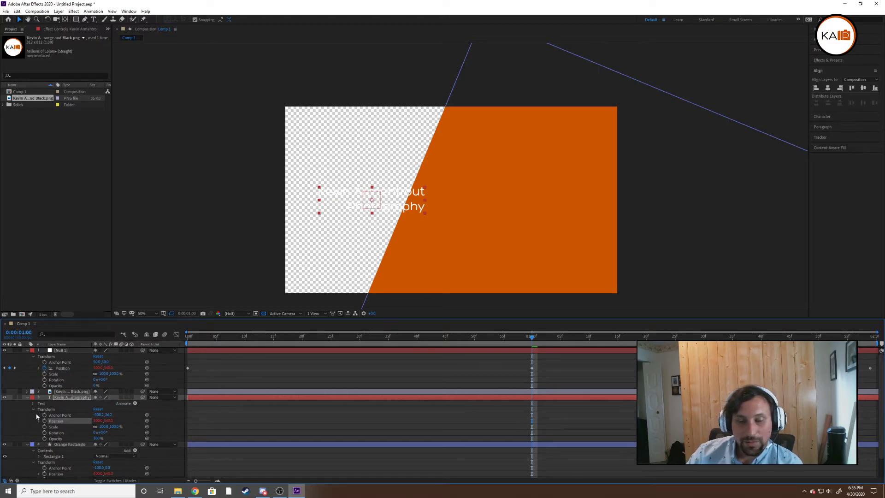
pyautogui.click(108, 414)
pyautogui.write('0')
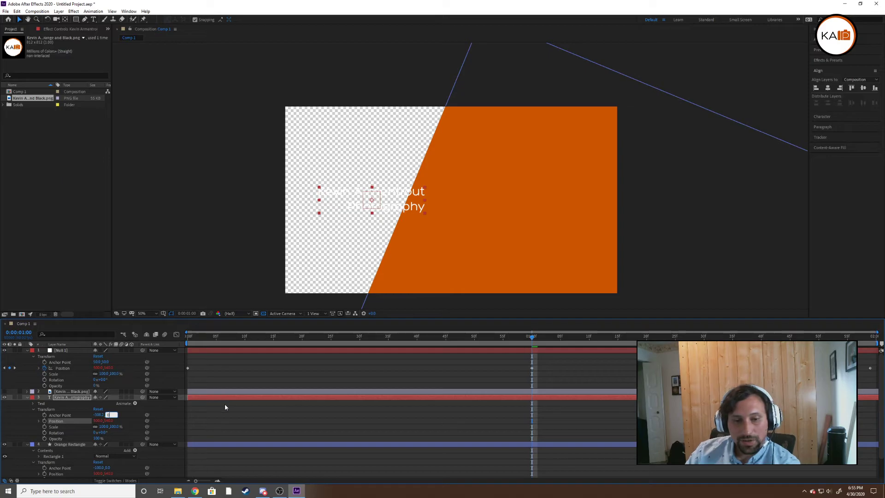
pyautogui.press('Return')
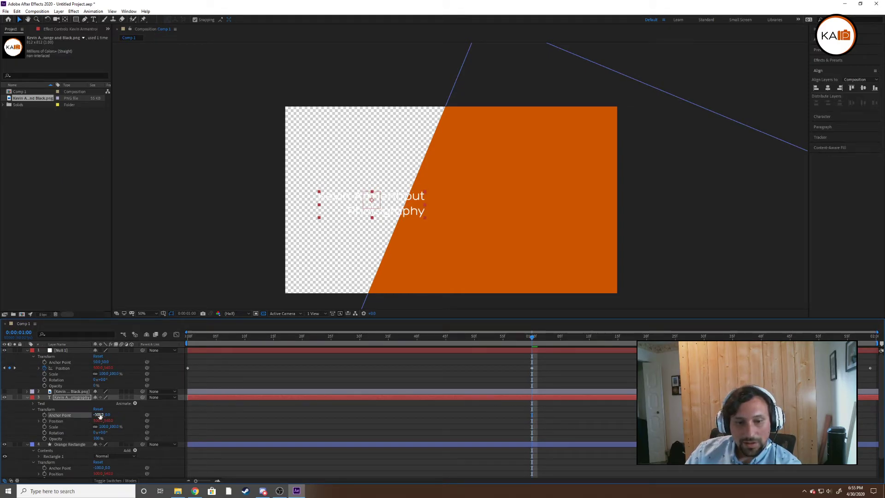
# - Scrub the text's Anchor Point X so it sits further right on the orange shape, then preview
pyautogui.moveTo(100, 416); pyautogui.dragTo(2, 432)
pyautogui.moveTo(99, 417); pyautogui.dragTo(43, 420)
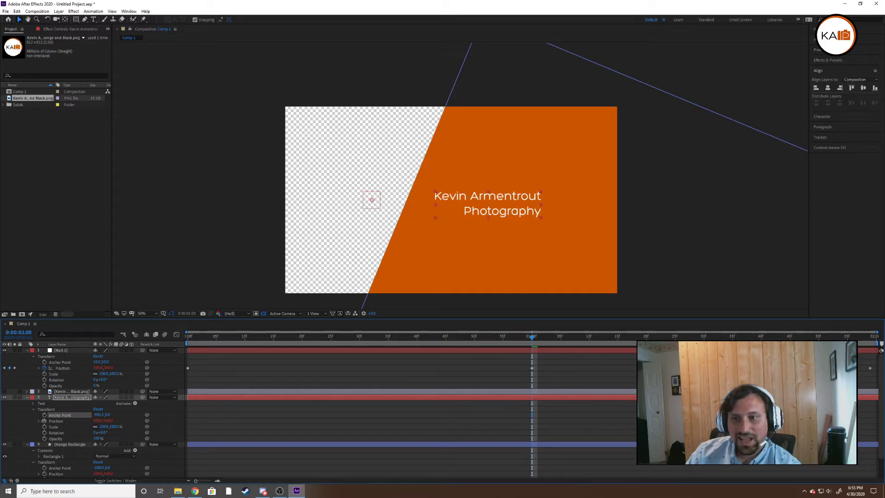
pyautogui.click(194, 187)
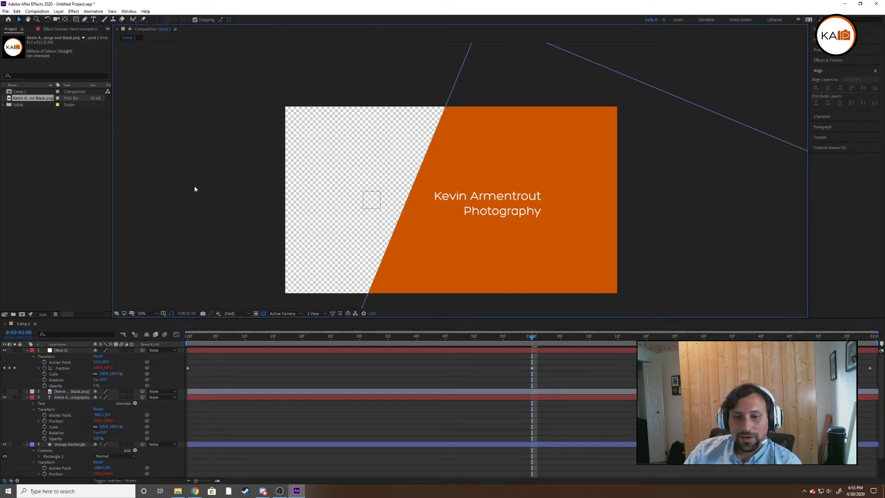
pyautogui.press('space')
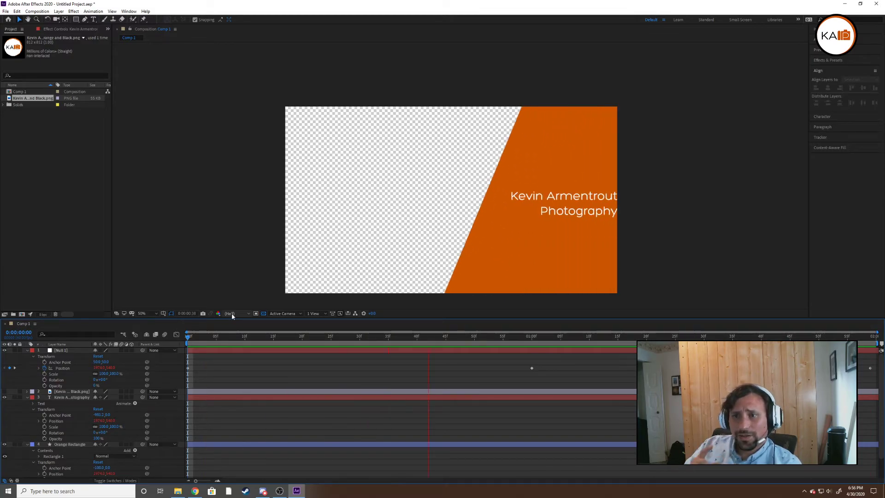
# - Apply Easy Ease to all of Null 1's Position keyframes and preview the animation from the start
pyautogui.press('space')
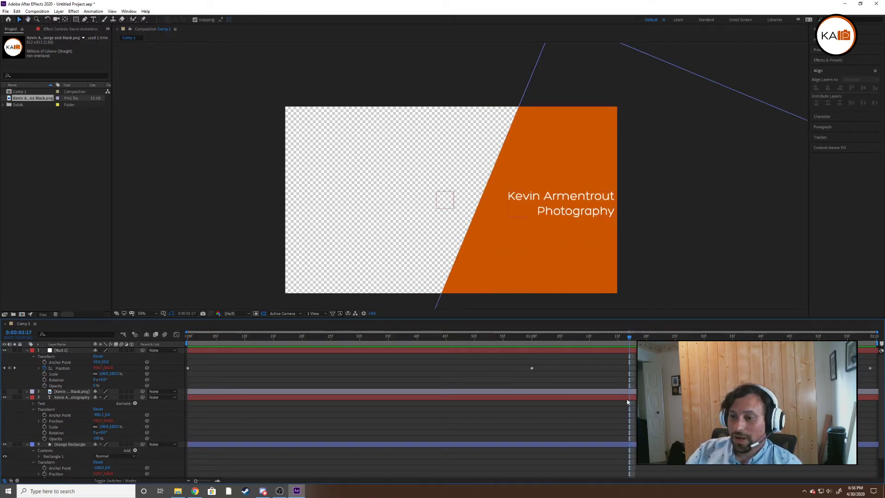
pyautogui.moveTo(873, 367); pyautogui.dragTo(203, 379)
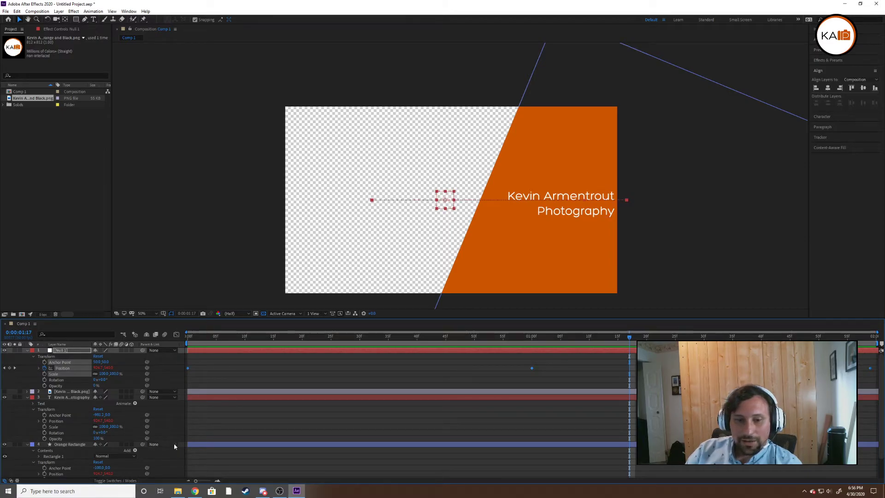
pyautogui.rightClick(188, 368)
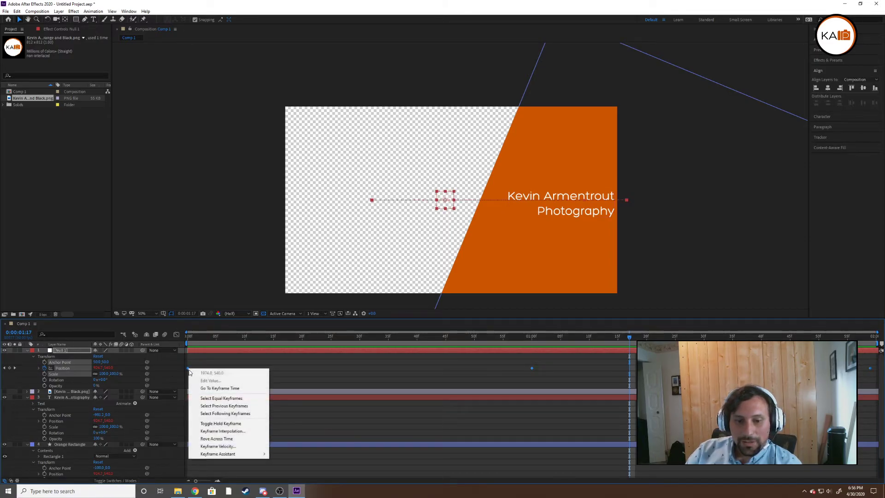
pyautogui.moveTo(253, 458)
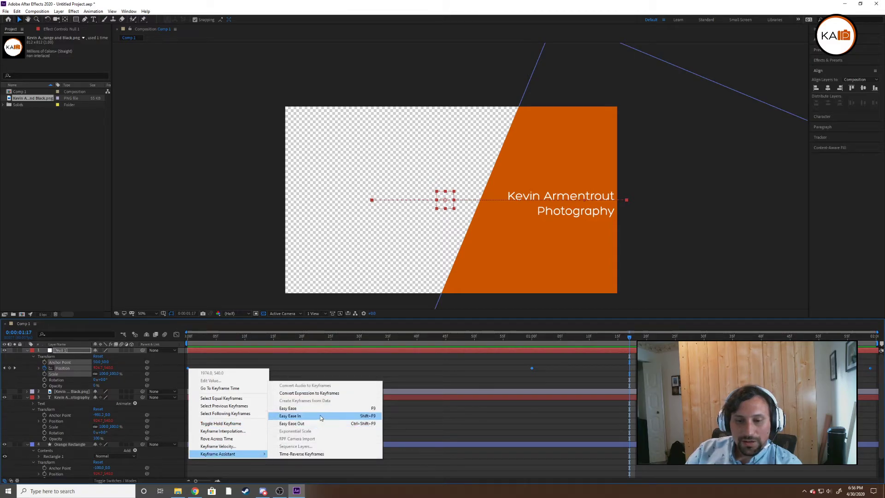
pyautogui.click(322, 414)
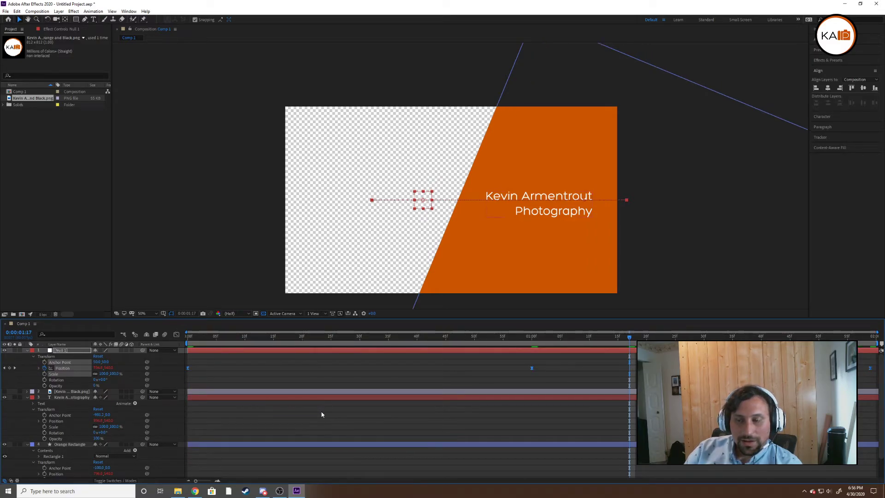
pyautogui.click(182, 180)
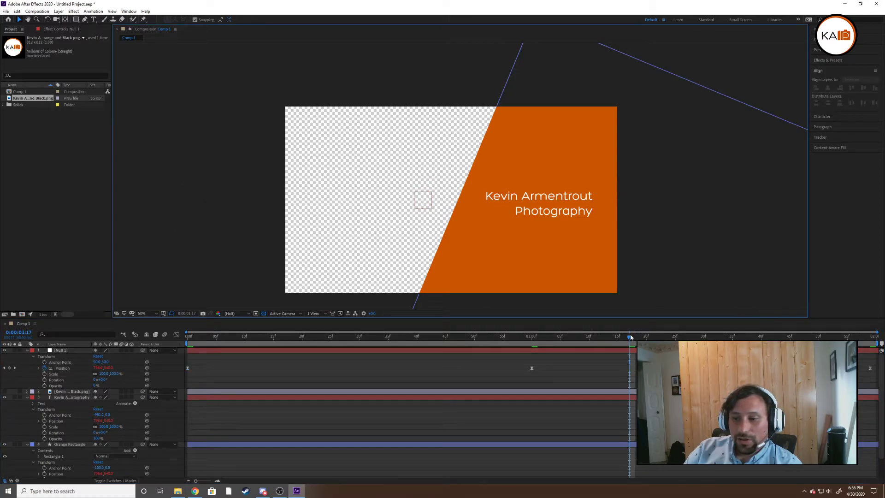
pyautogui.press('Home')
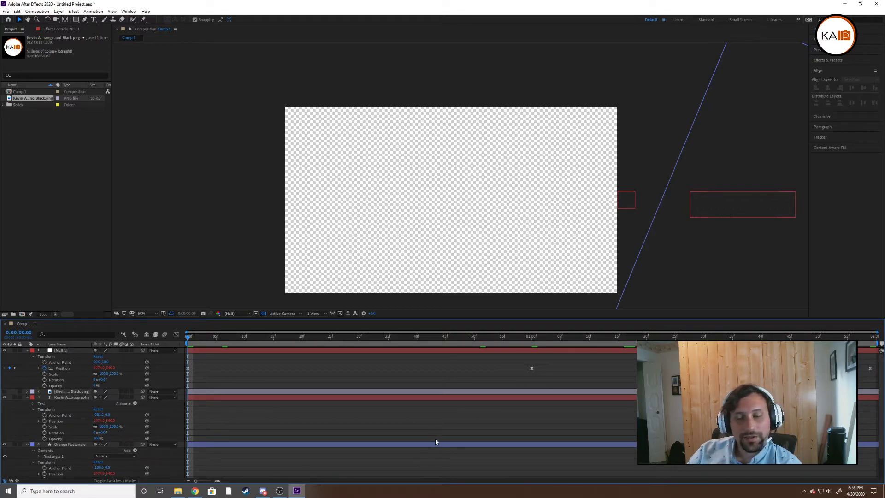
pyautogui.press('space')
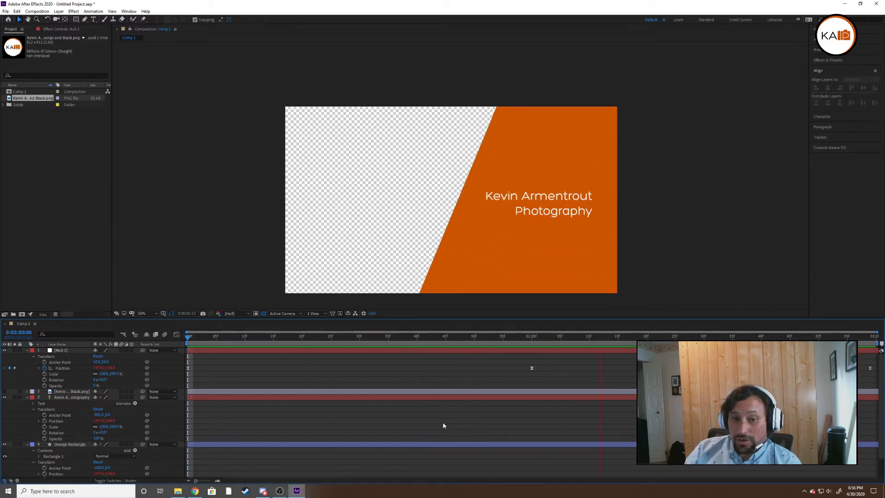
pyautogui.press('space')
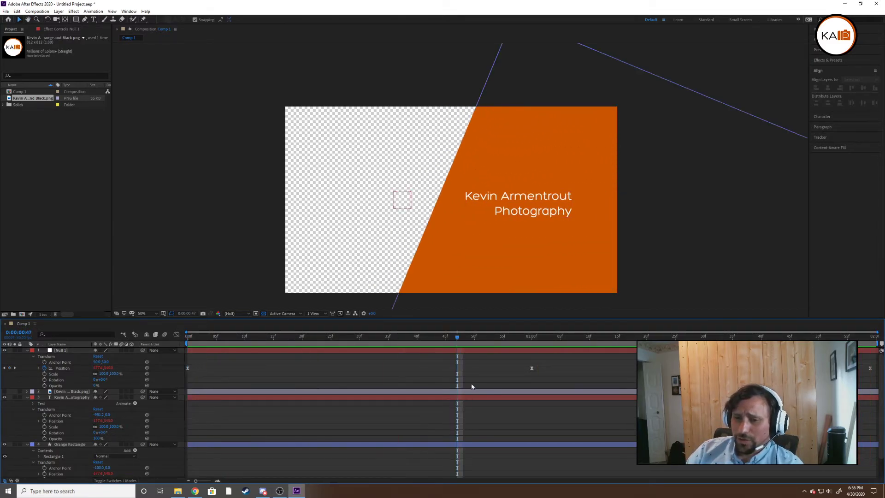
# - Show Null 1's Position speed curve in the Graph Editor
pyautogui.click(177, 335)
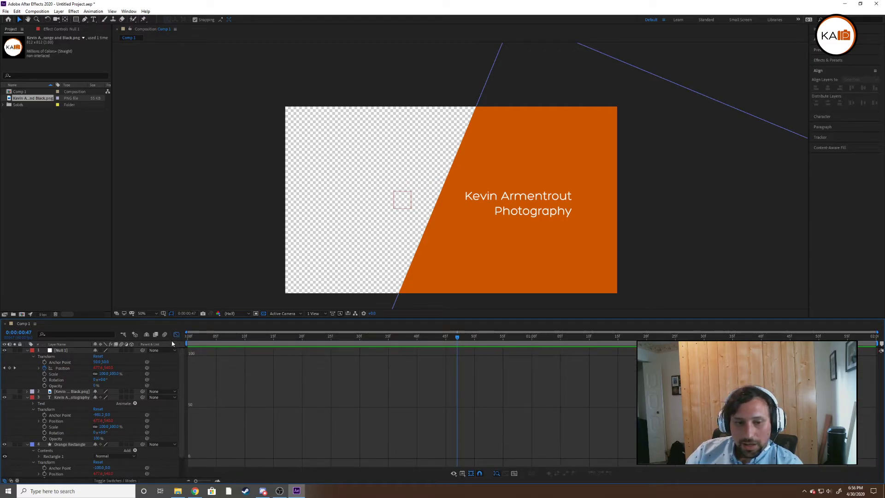
pyautogui.rightClick(377, 441)
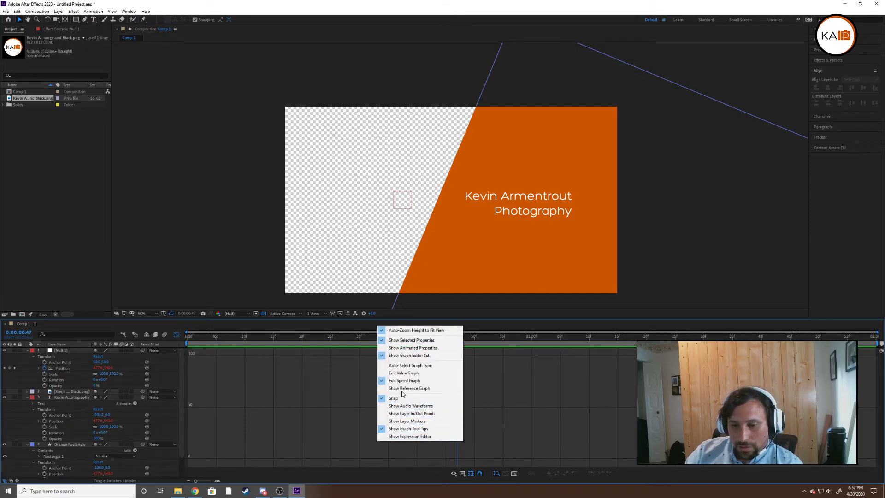
pyautogui.click(258, 421)
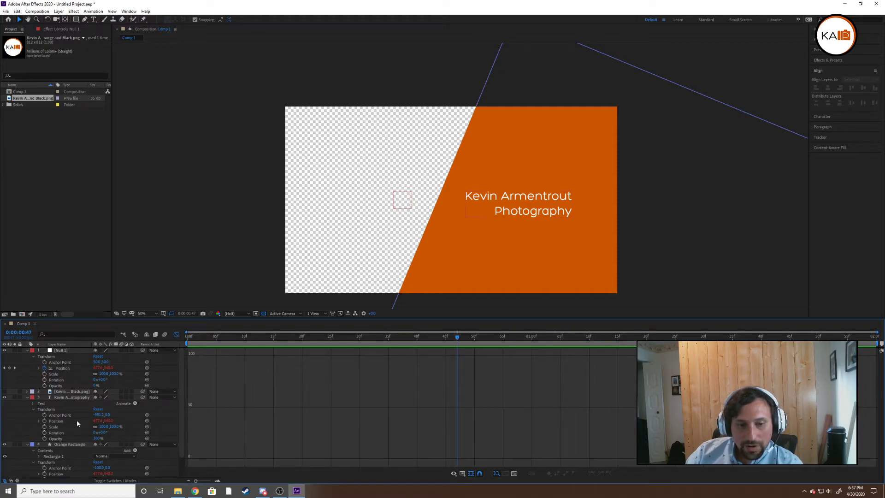
pyautogui.click(78, 367)
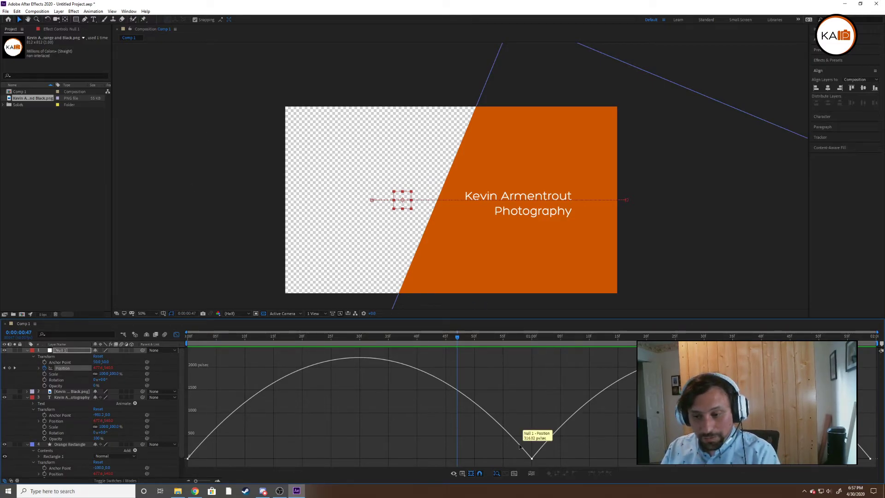
# - Drag the one-second keyframe's influence handles to lengthen its ease, then return to the start
pyautogui.moveTo(530, 461)
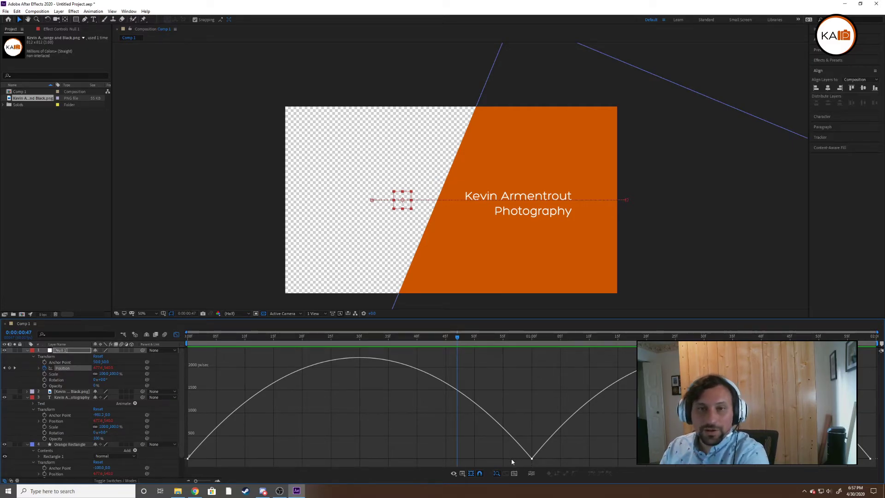
pyautogui.click(532, 459)
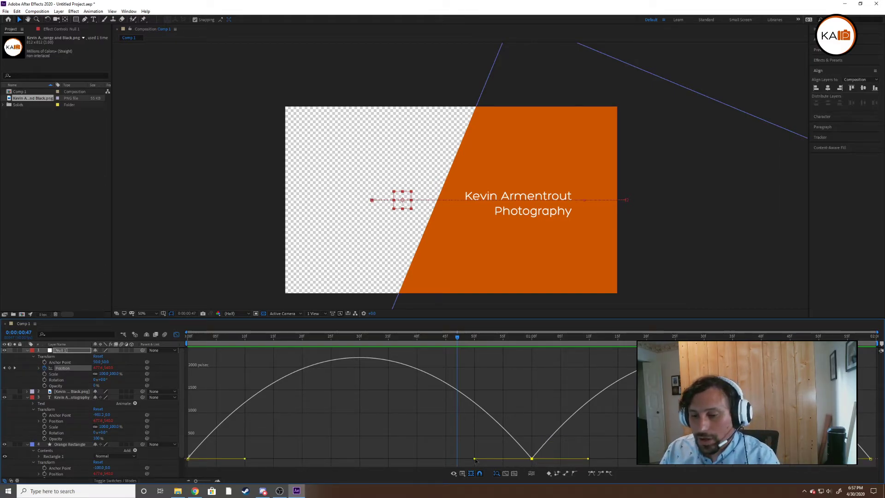
pyautogui.moveTo(475, 460); pyautogui.dragTo(438, 467)
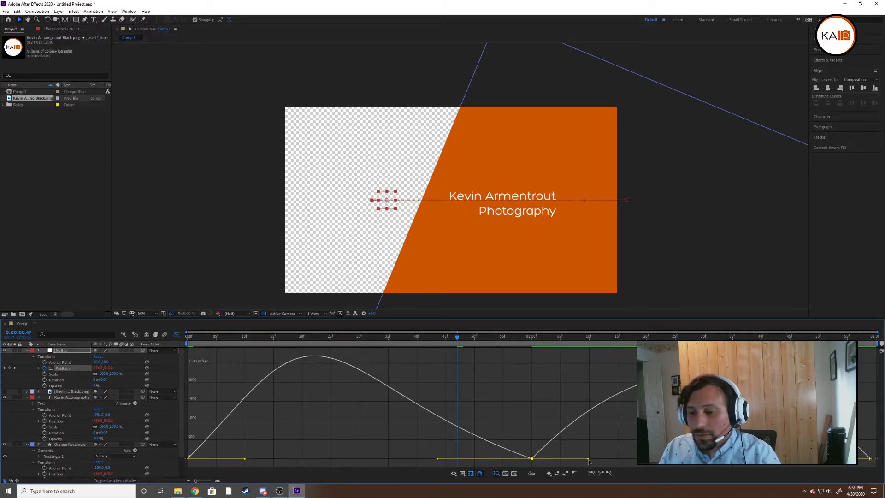
pyautogui.moveTo(588, 461); pyautogui.dragTo(619, 458)
pyautogui.moveTo(621, 458); pyautogui.dragTo(621, 459)
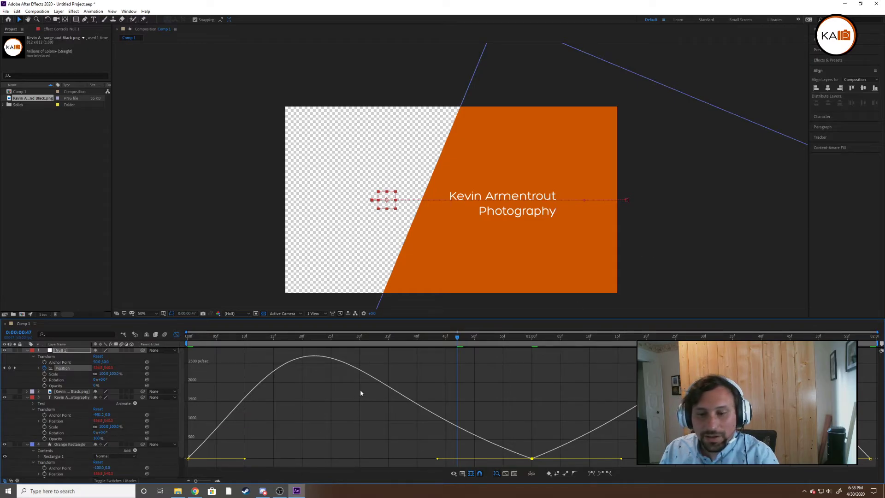
pyautogui.press('Home')
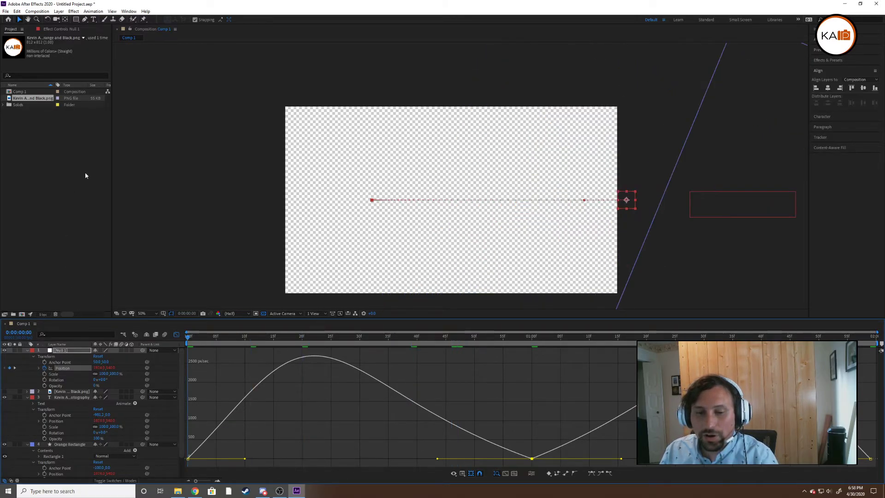
# - Preview the reshaped motion, then hide and collapse the text and Orange Rectangle layers
pyautogui.press('space')
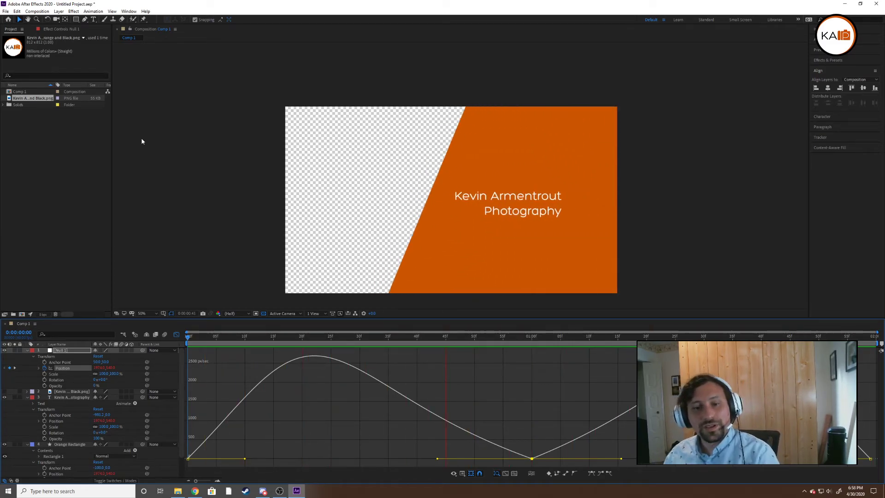
pyautogui.press('space')
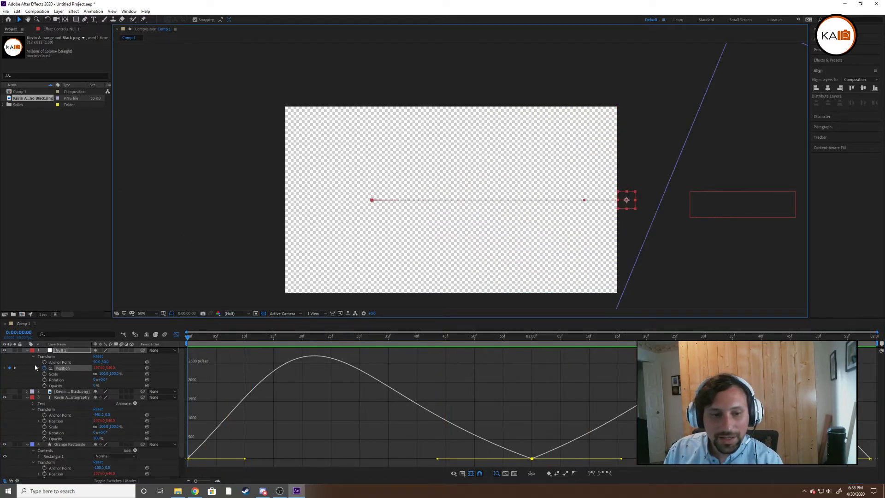
pyautogui.click(5, 397)
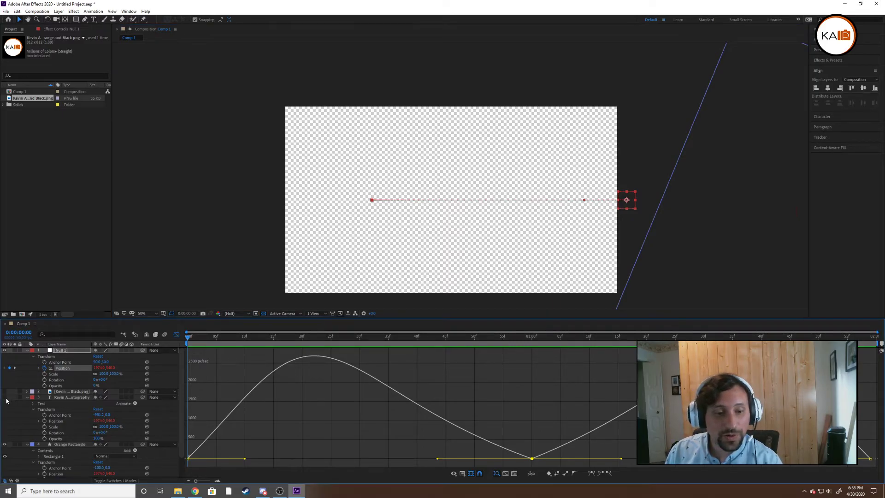
pyautogui.click(4, 444)
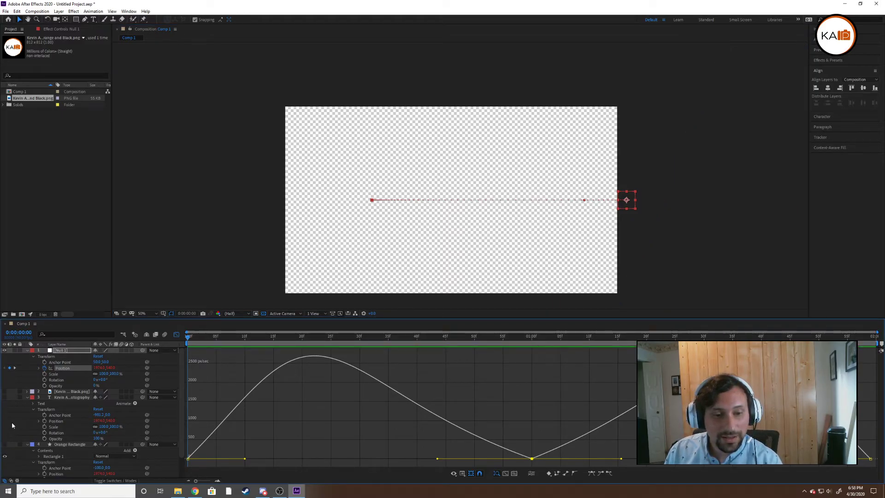
pyautogui.click(27, 397)
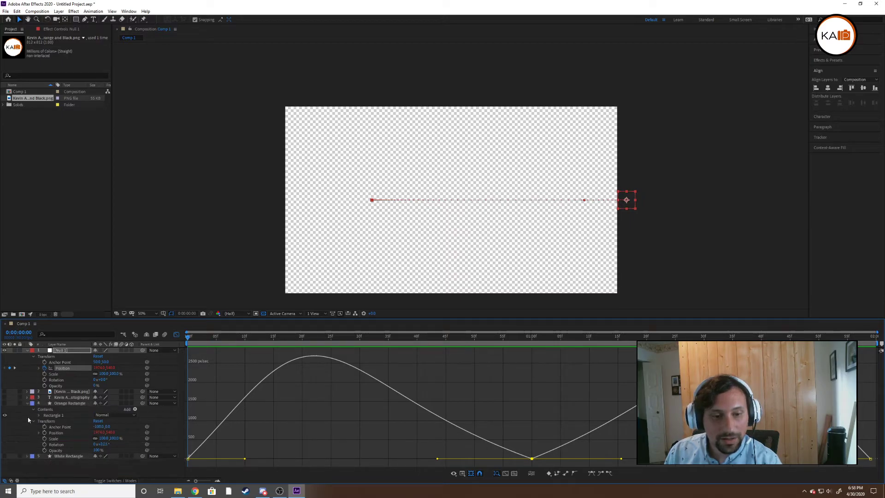
pyautogui.click(27, 404)
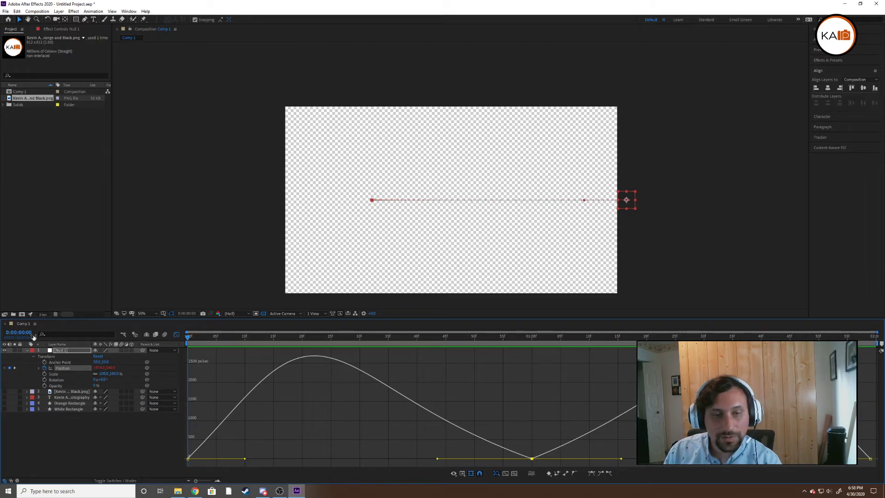
# - Add a new null object layer from Layer > New > Null Object
pyautogui.click(59, 12)
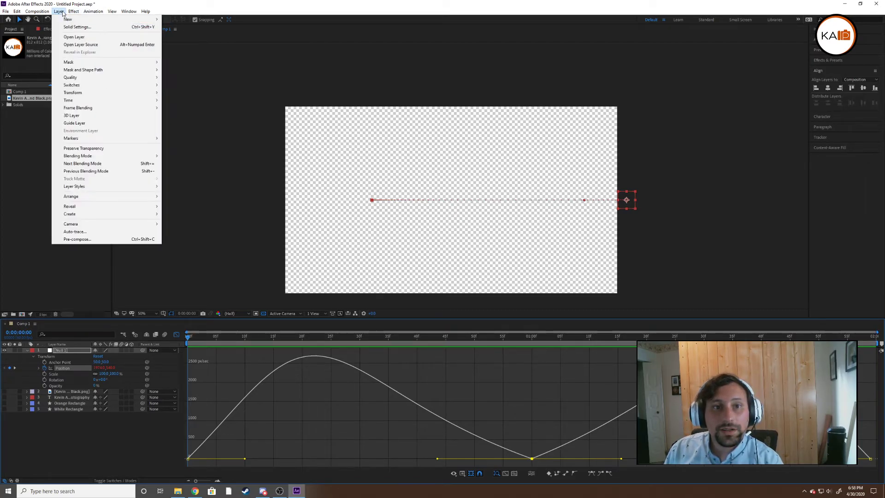
pyautogui.moveTo(65, 21)
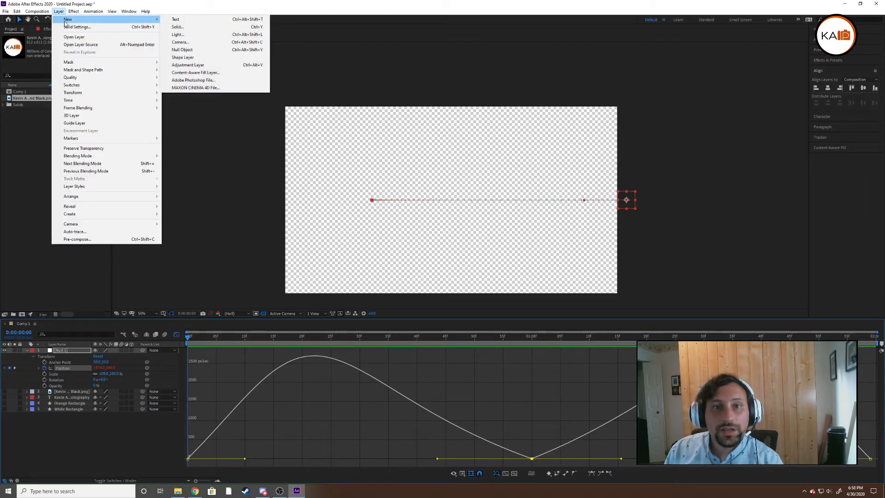
pyautogui.click(208, 51)
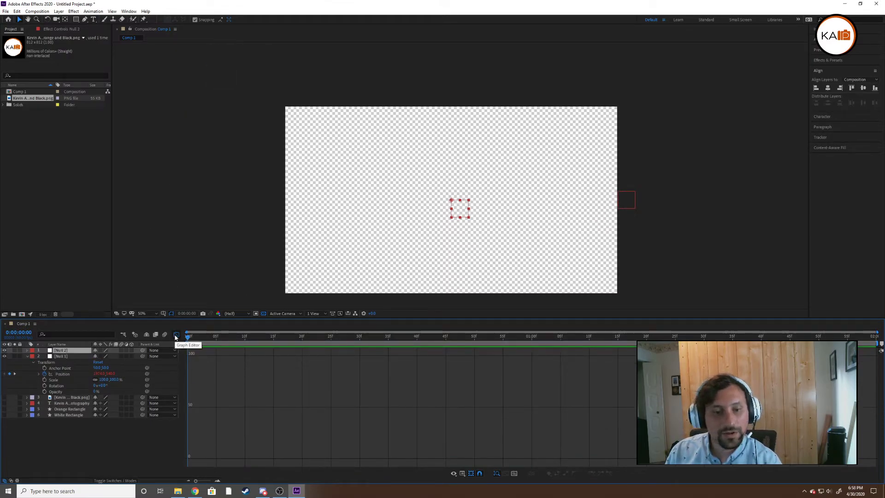
# - Return to the layer bars, select Null 2, expand its properties and begin renaming it
pyautogui.click(176, 336)
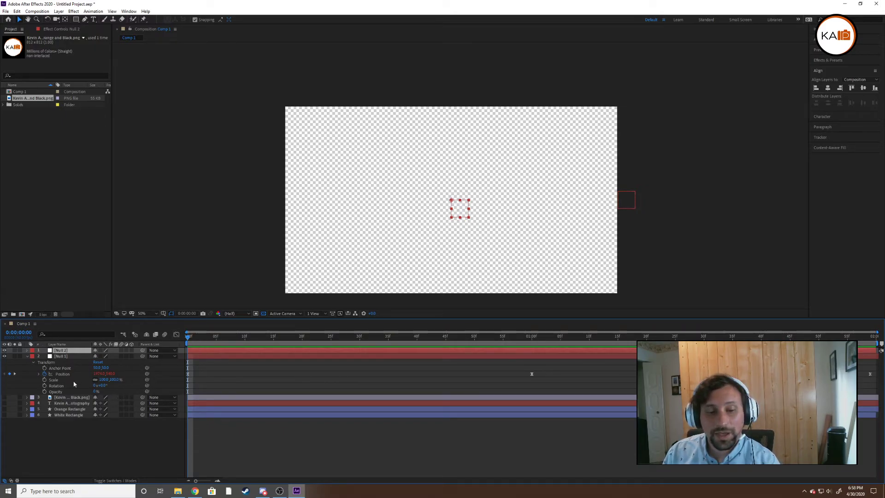
pyautogui.click(81, 404)
pyautogui.click(86, 398)
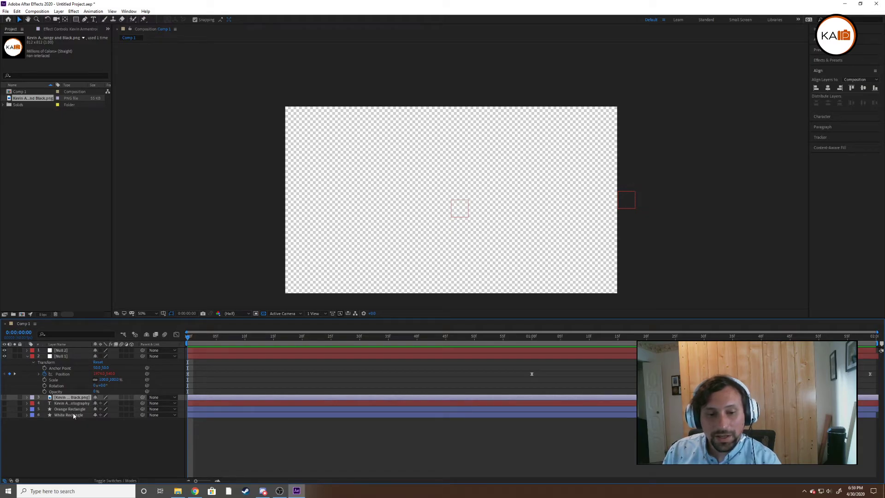
pyautogui.click(71, 351)
pyautogui.click(27, 351)
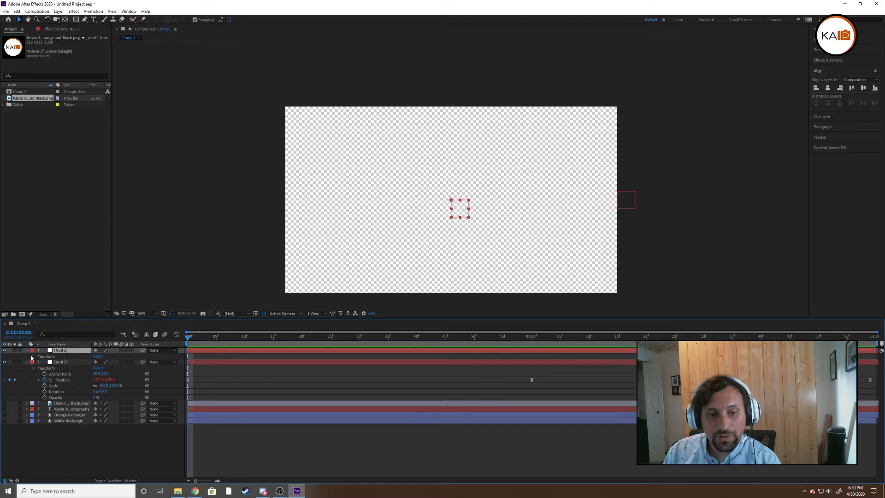
pyautogui.press('Return')
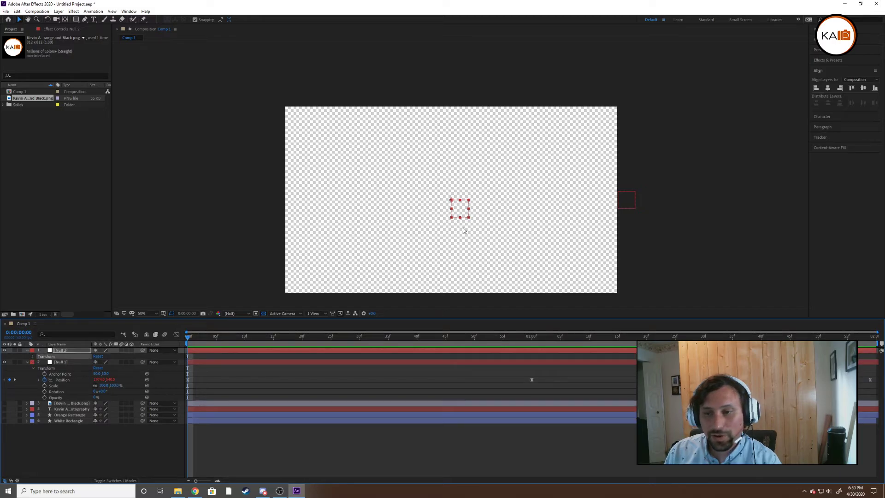
# - Align Null 2 to the vertical centre, then drag it just off the frame's left edge
pyautogui.click(459, 212)
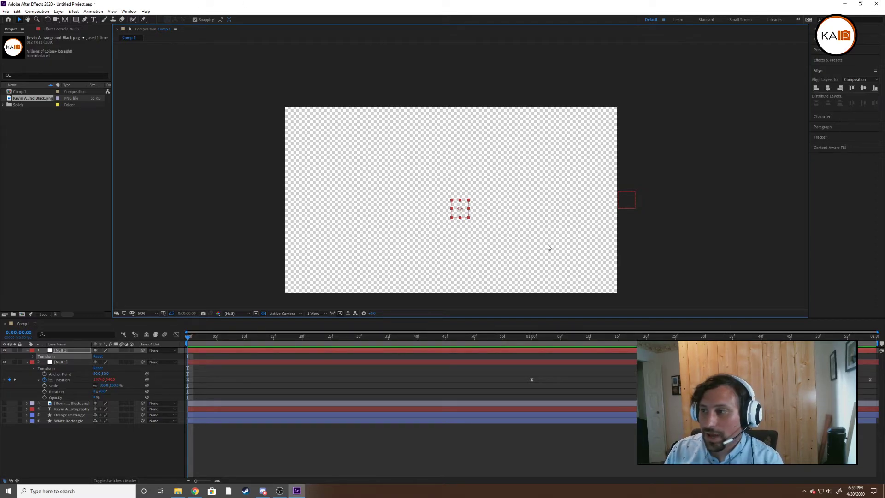
pyautogui.click(863, 92)
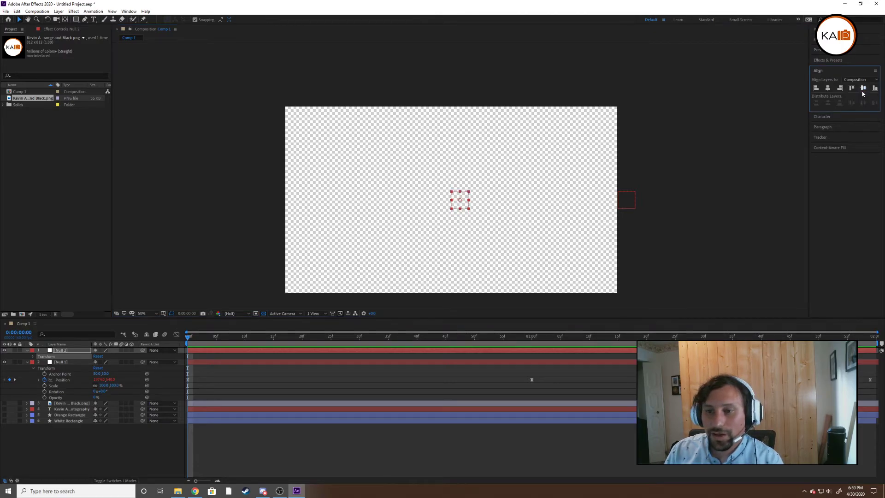
pyautogui.click(463, 202)
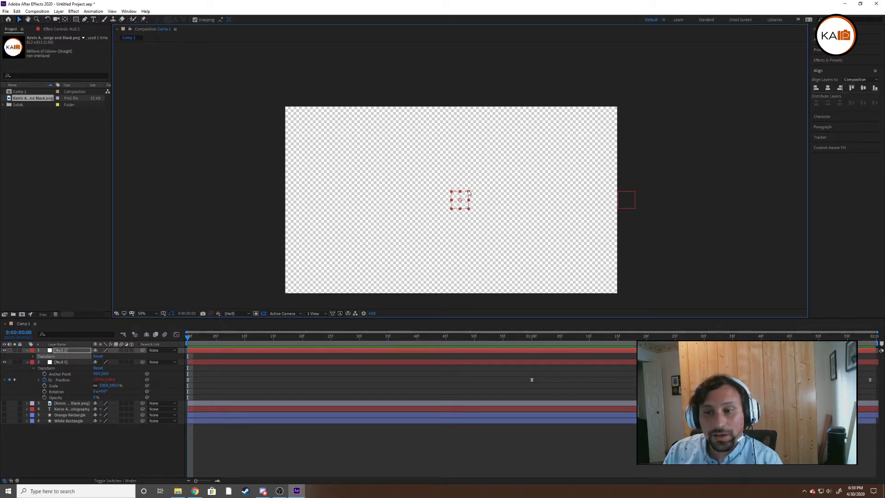
pyautogui.moveTo(463, 199); pyautogui.dragTo(277, 196)
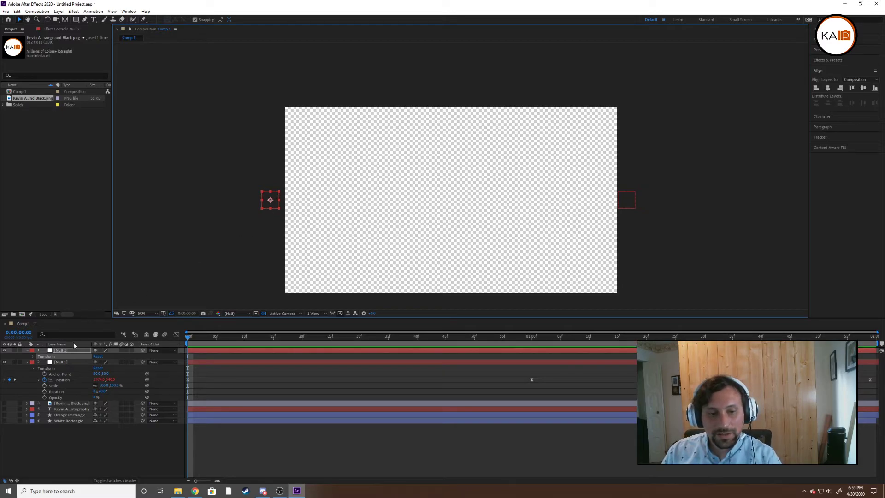
# - Set a Position keyframe for Null 2 at 0:00 with it off the left edge
pyautogui.click(34, 357)
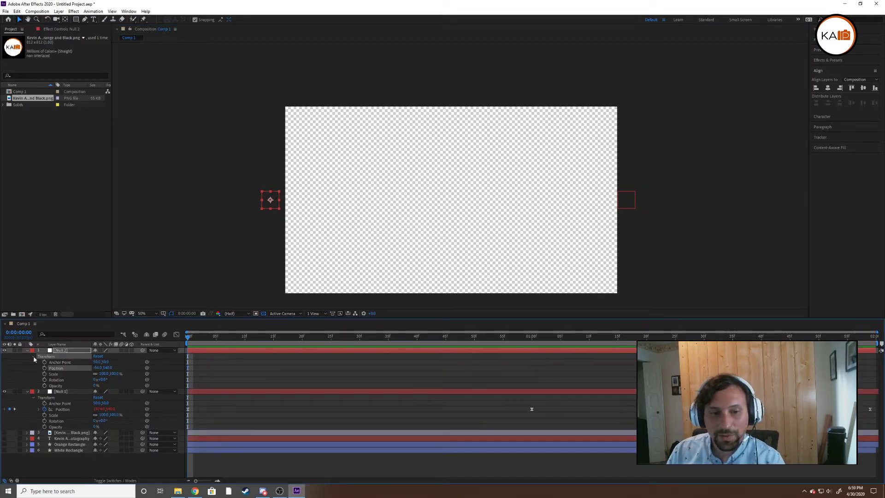
pyautogui.click(33, 358)
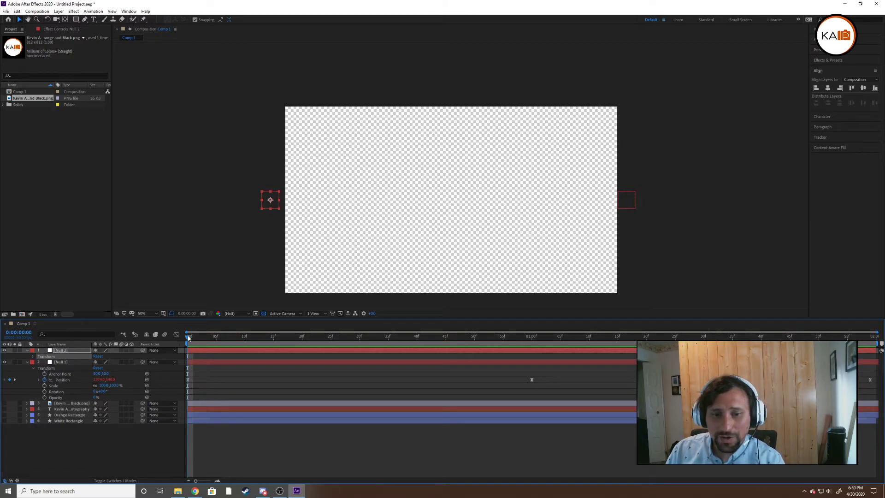
pyautogui.click(26, 362)
pyautogui.click(33, 356)
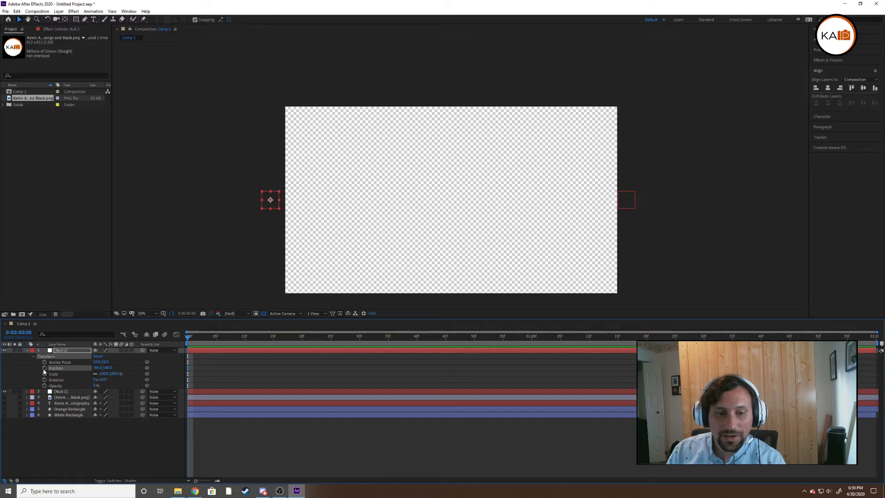
pyautogui.click(44, 368)
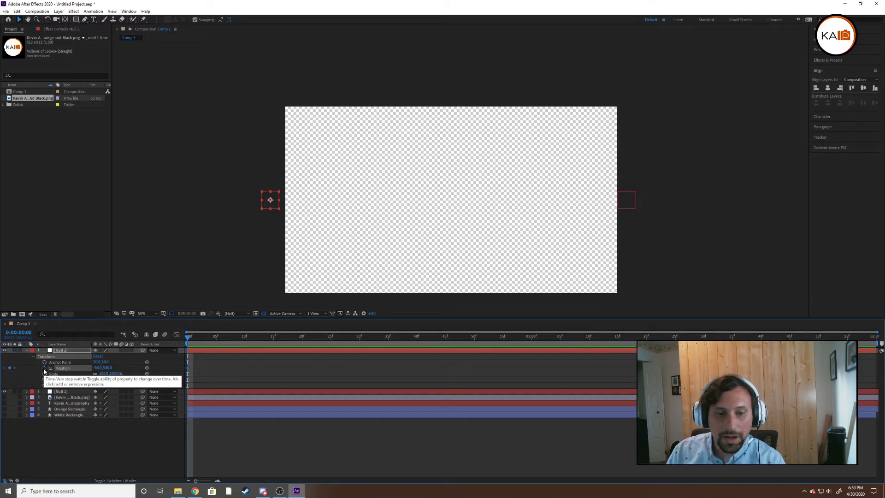
# - At 0:00:01:00, drag Null 2 right to the frame's centre, then select the first keyframe
pyautogui.click(275, 201)
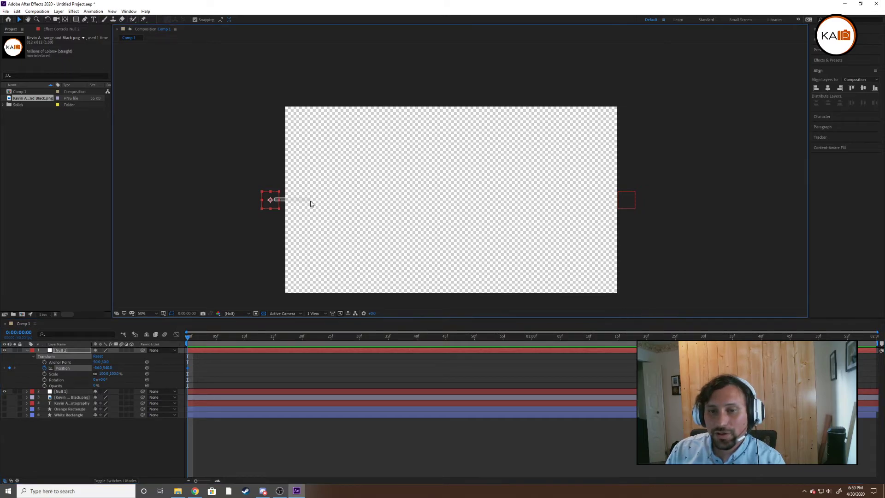
pyautogui.click(17, 333)
pyautogui.click(24, 333)
pyautogui.press('BackSpace')
pyautogui.write('1')
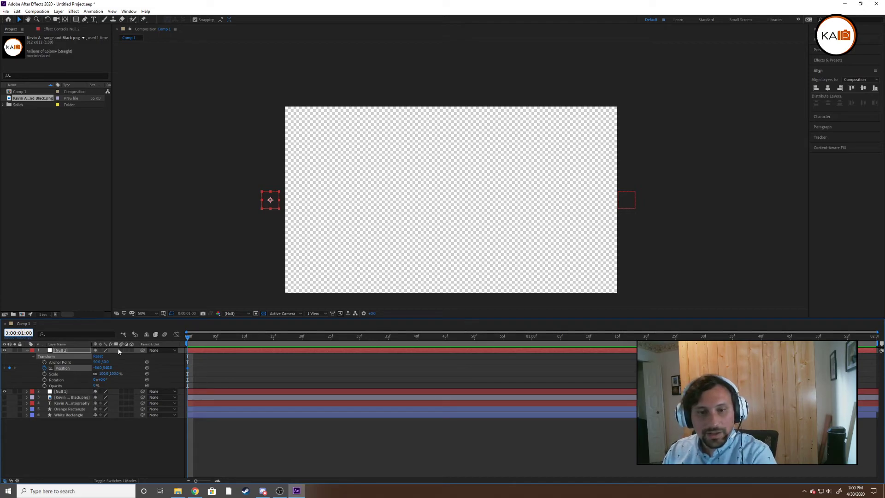
pyautogui.press('Return')
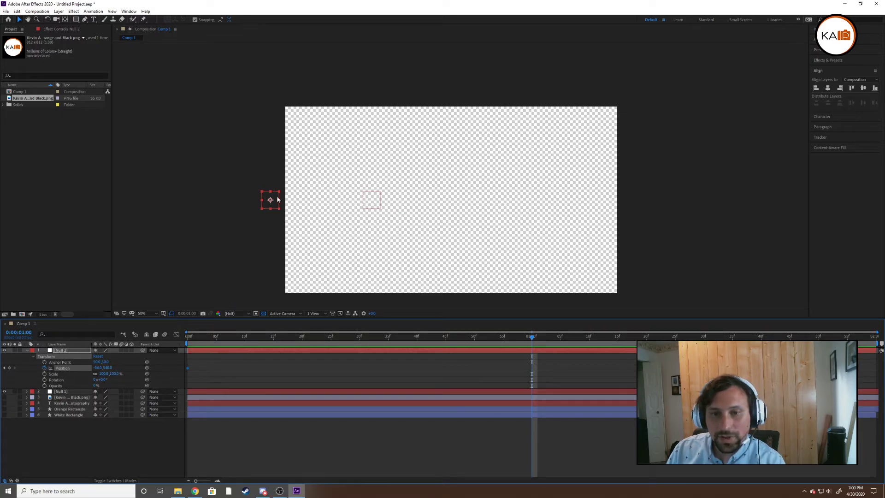
pyautogui.moveTo(278, 199)
pyautogui.mouseDown()
pyautogui.moveTo(480, 200)
pyautogui.moveTo(367, 202)
pyautogui.moveTo(281, 223)
pyautogui.moveTo(300, 201)
pyautogui.moveTo(337, 204)
pyautogui.mouseUp()
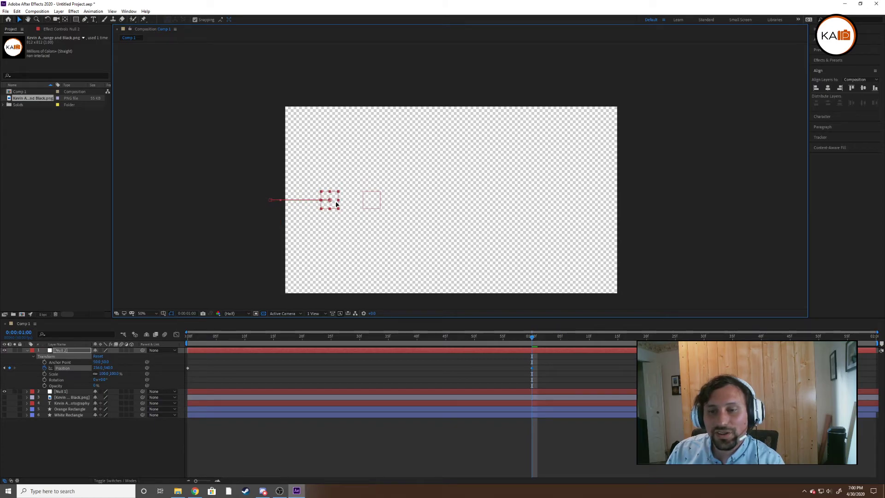
pyautogui.moveTo(336, 204); pyautogui.dragTo(458, 200)
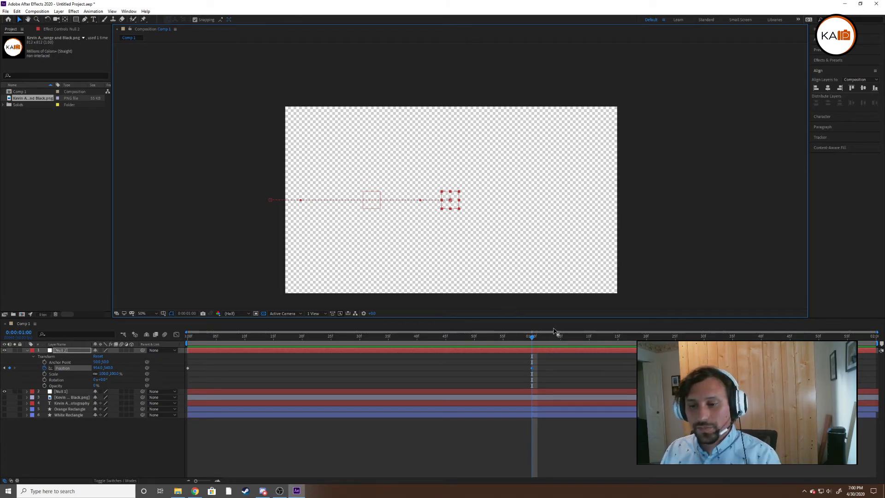
pyautogui.click(187, 368)
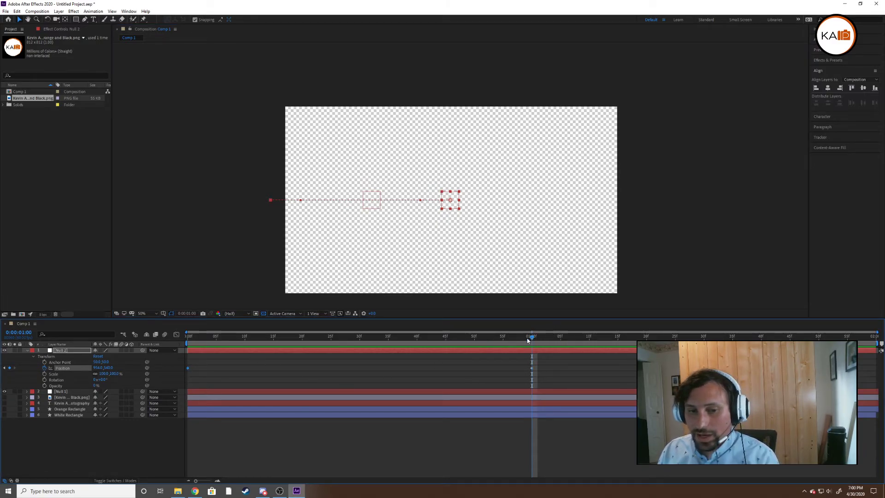
pyautogui.moveTo(532, 340); pyautogui.dragTo(871, 339)
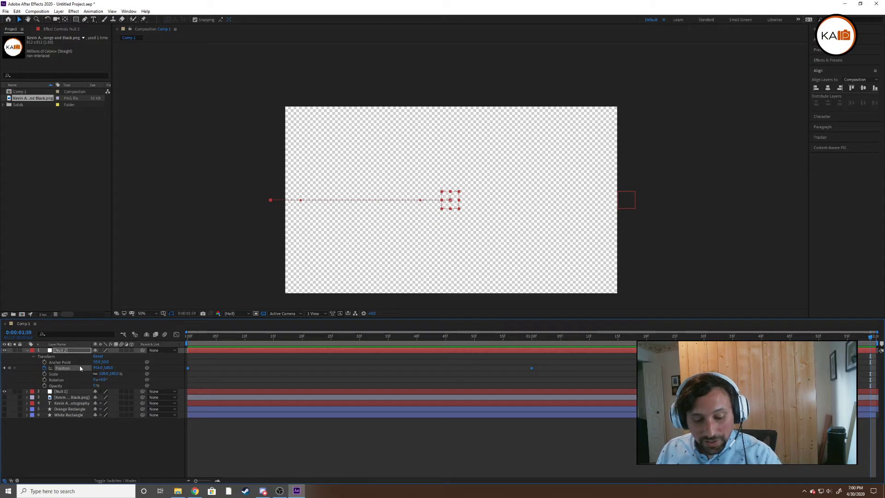
# - Paste the off-screen starting keyframe at the timeline's end and preview Null 2's motion
pyautogui.hotkey('ctrl', 'v')
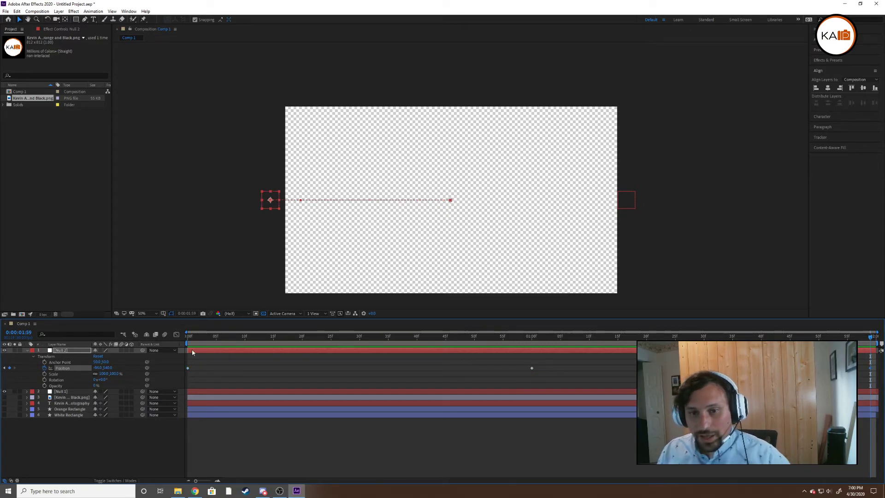
pyautogui.press('space')
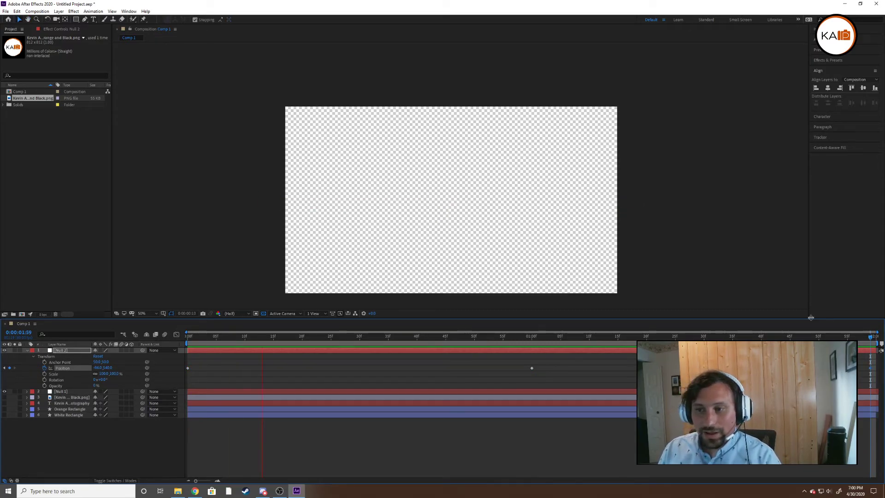
pyautogui.press('space')
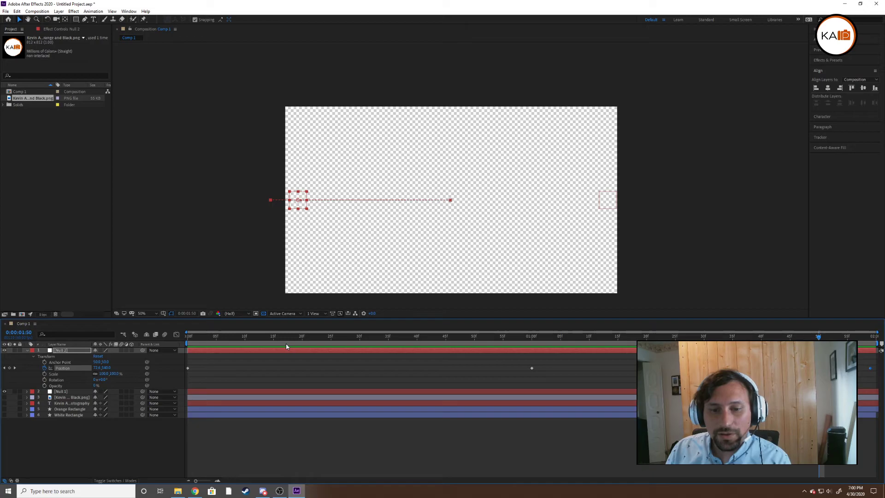
pyautogui.moveTo(818, 337); pyautogui.dragTo(92, 362)
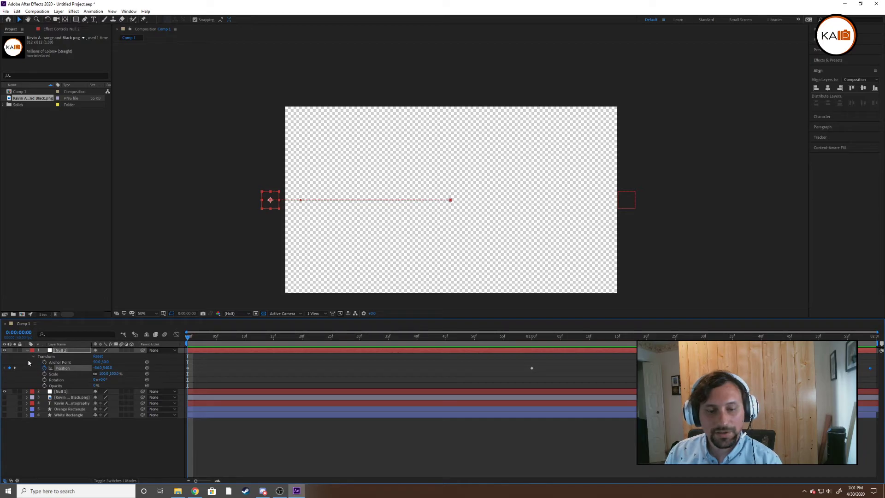
# - Lock and show the KA logo layer, and make the White Rectangle visible
pyautogui.click(83, 397)
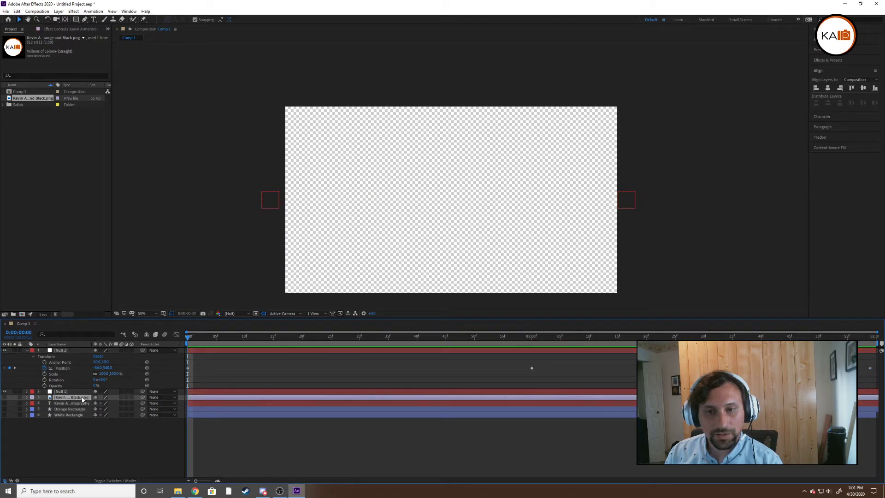
pyautogui.click(20, 397)
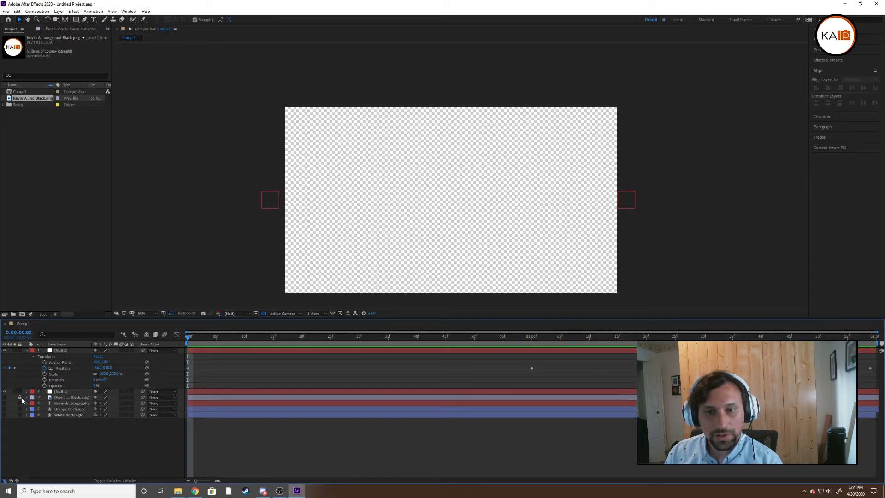
pyautogui.click(4, 397)
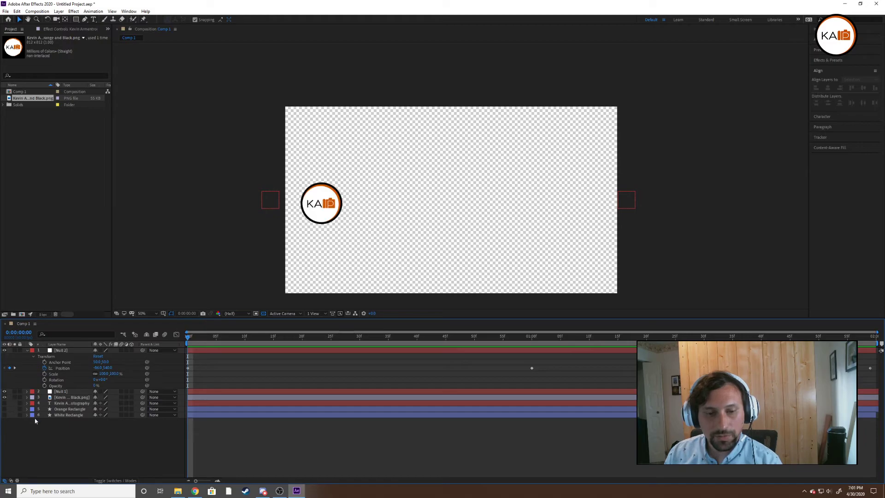
pyautogui.click(5, 416)
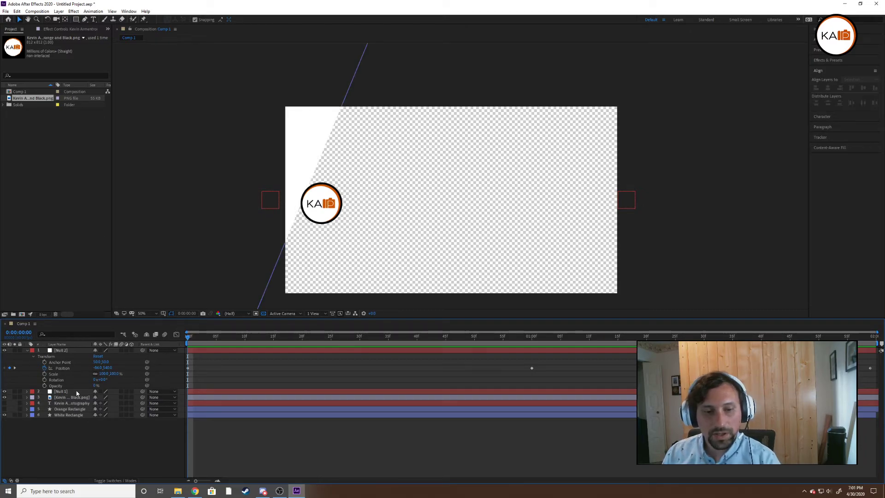
# - Move Null 2 below the White Rectangle and twirl open the logo and White Rectangle properties
pyautogui.moveTo(82, 353); pyautogui.dragTo(83, 398)
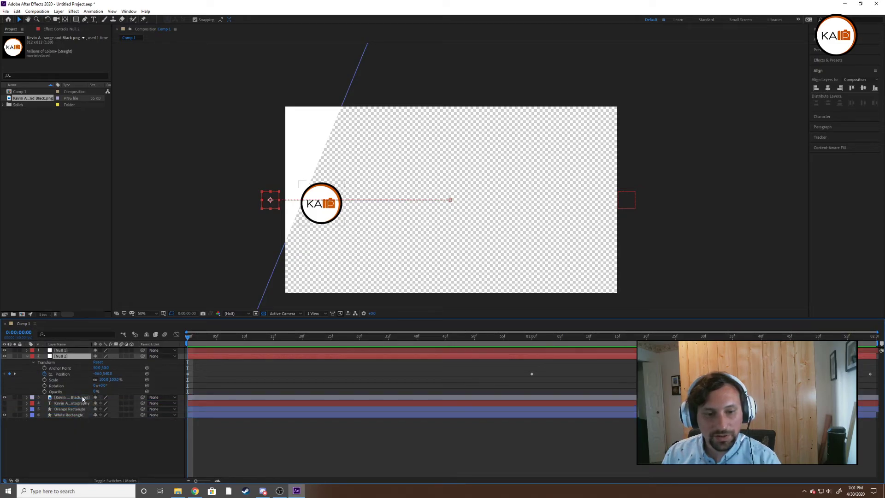
pyautogui.click(26, 397)
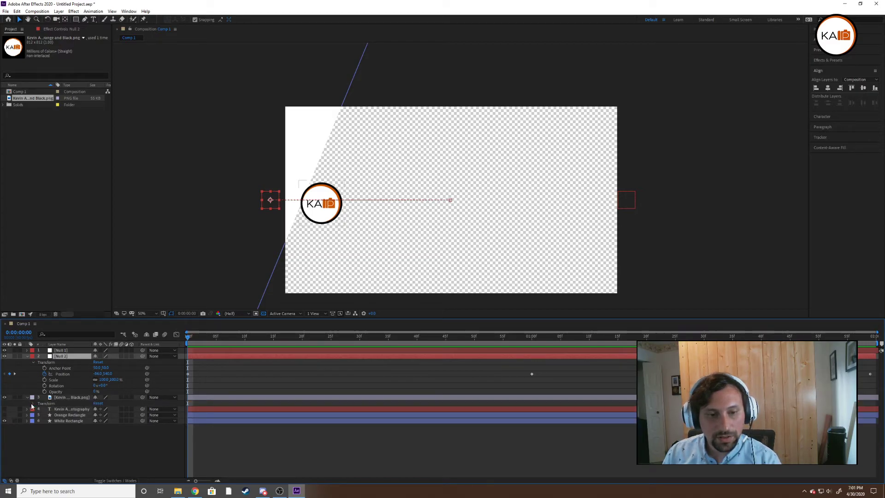
pyautogui.click(27, 421)
pyautogui.scroll(-1, 55, 442)
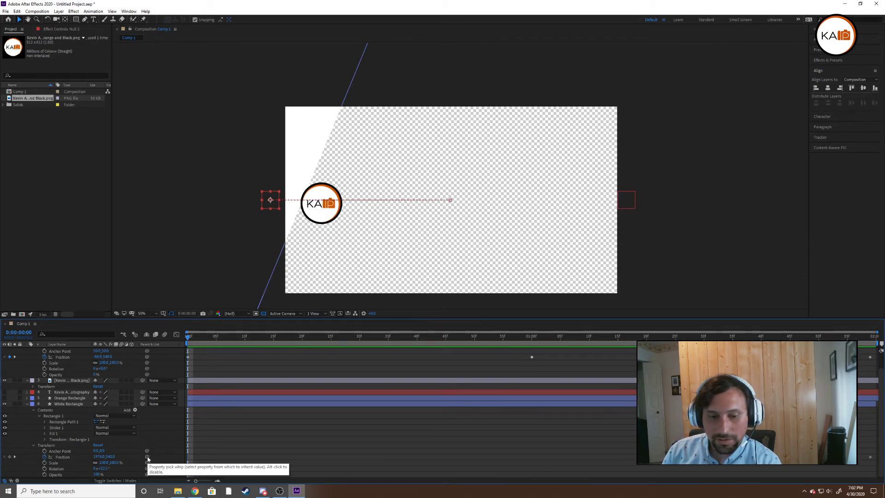
# - Pick-whip the White Rectangle's Position to Null 2's Position and go to the one-second mark
pyautogui.moveTo(148, 456); pyautogui.dragTo(75, 376)
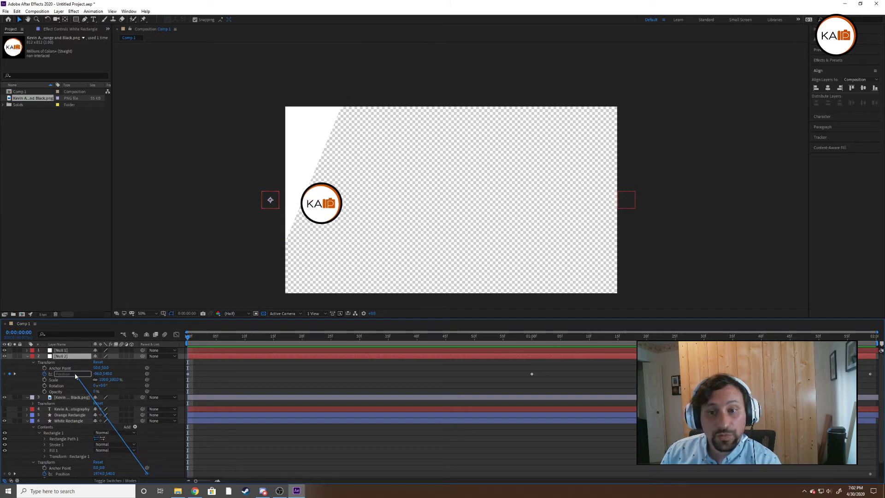
pyautogui.scroll(-1, 130, 434)
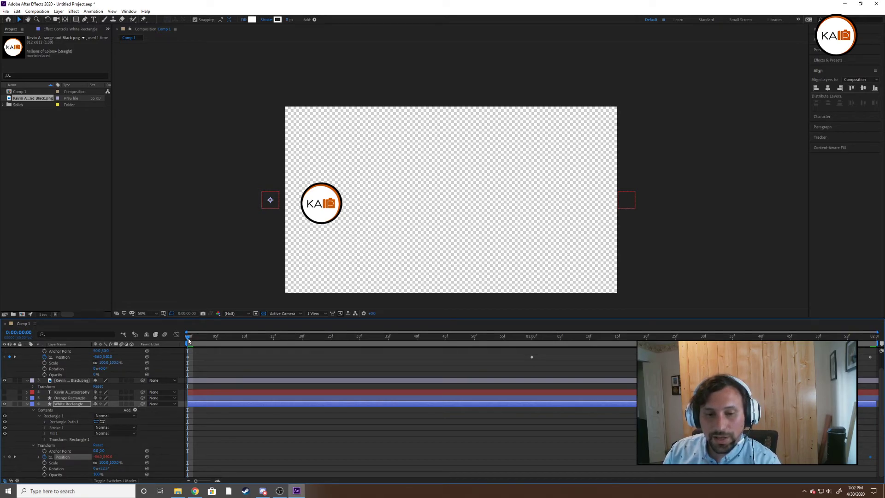
pyautogui.moveTo(206, 348); pyautogui.dragTo(534, 360)
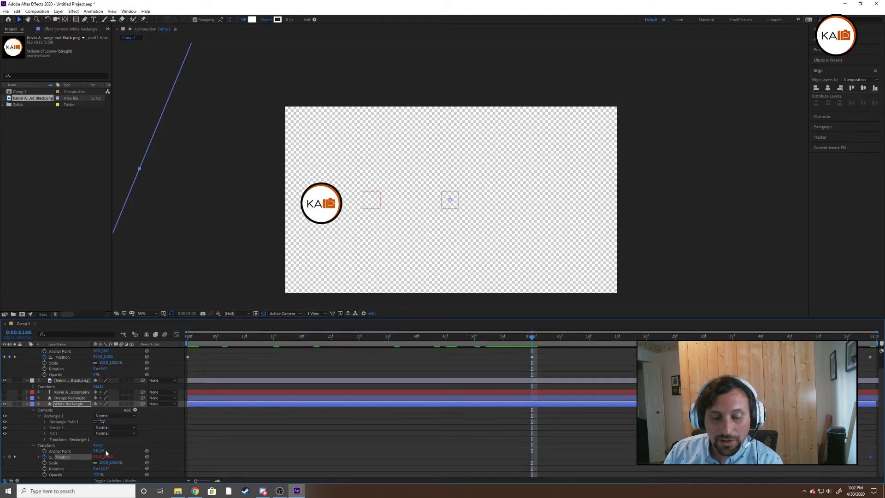
# - Scrub the White Rectangle's Anchor Point X to -464
pyautogui.click(96, 452)
pyautogui.click(121, 451)
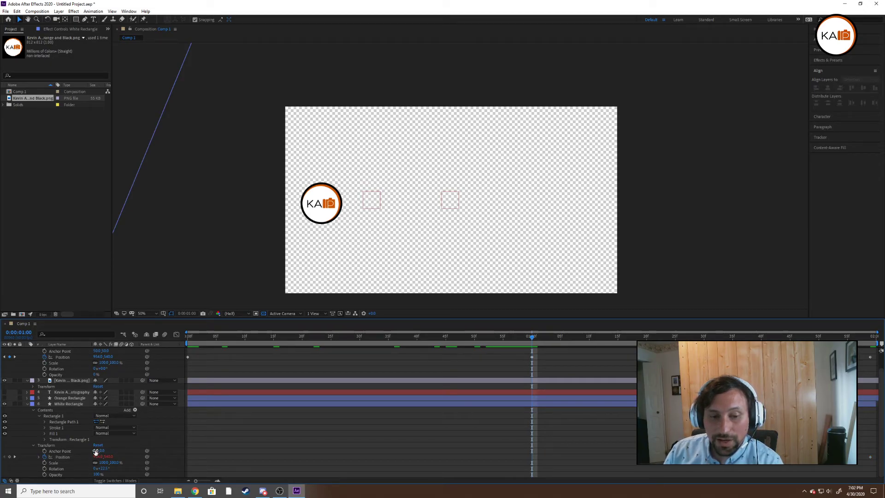
pyautogui.moveTo(96, 452); pyautogui.dragTo(29, 445)
pyautogui.moveTo(103, 452); pyautogui.dragTo(9, 461)
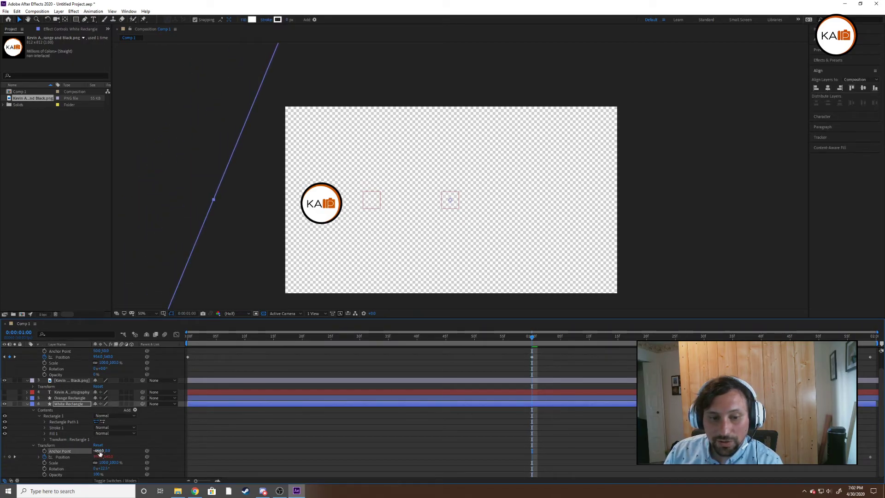
# - Show the Orange Rectangle, scrub White Rectangle Anchor Point X to -1483, and show the photography text
pyautogui.click(5, 399)
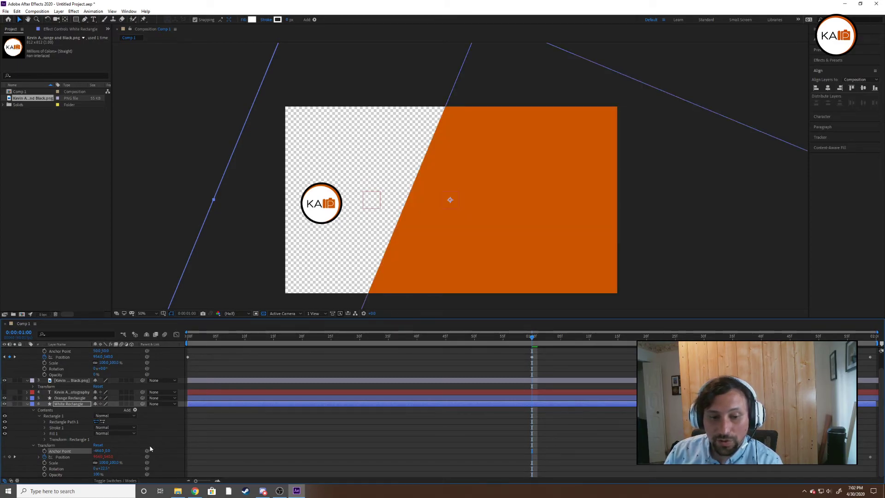
pyautogui.moveTo(102, 451); pyautogui.dragTo(1, 467)
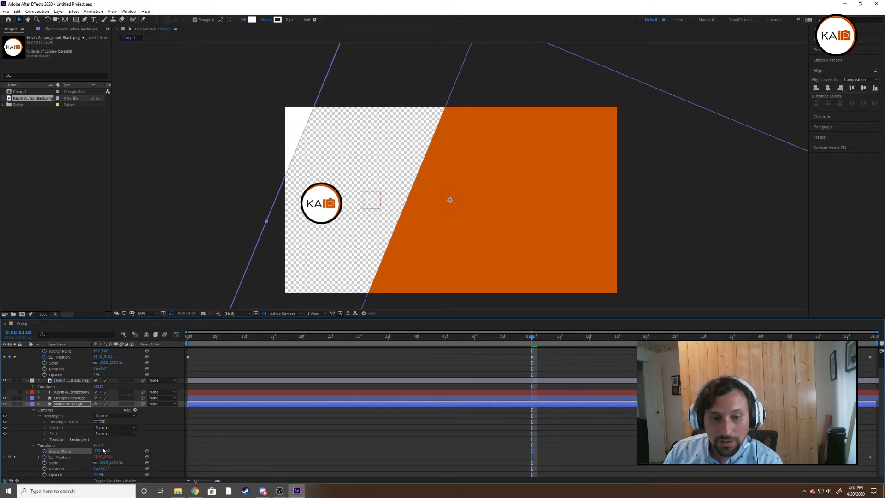
pyautogui.moveTo(98, 451); pyautogui.dragTo(44, 461)
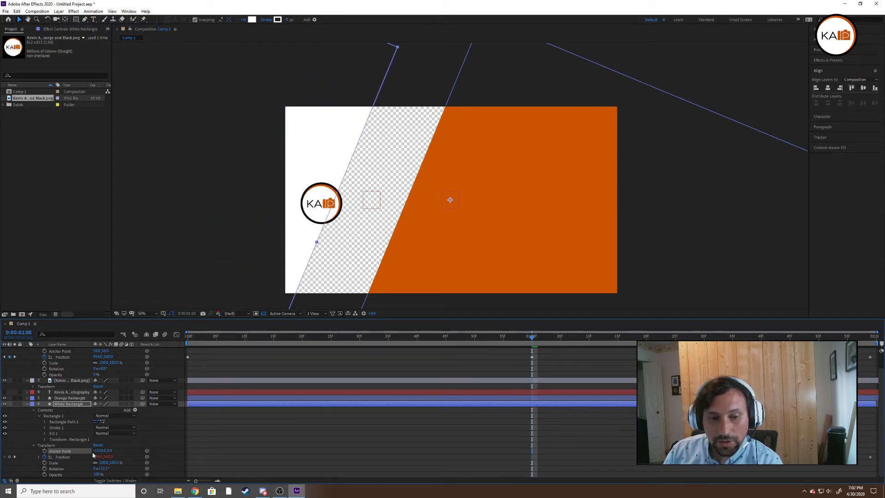
pyautogui.moveTo(99, 451); pyautogui.dragTo(12, 461)
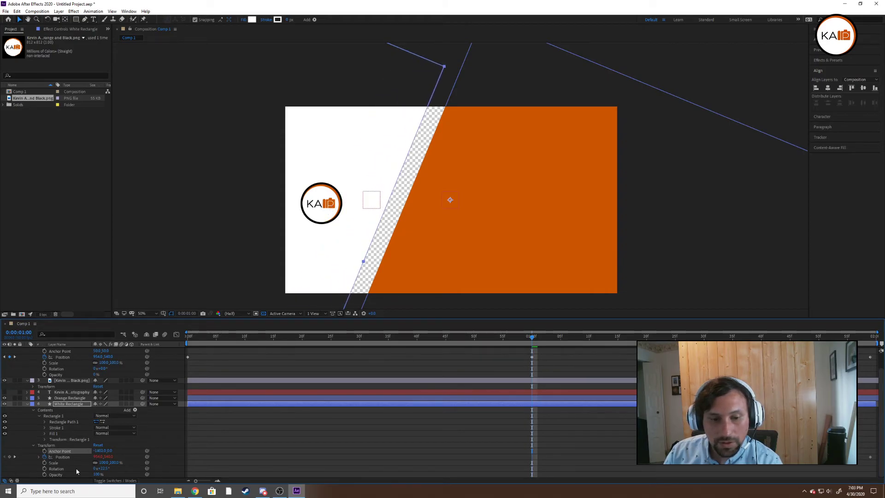
pyautogui.moveTo(99, 451); pyautogui.dragTo(70, 457)
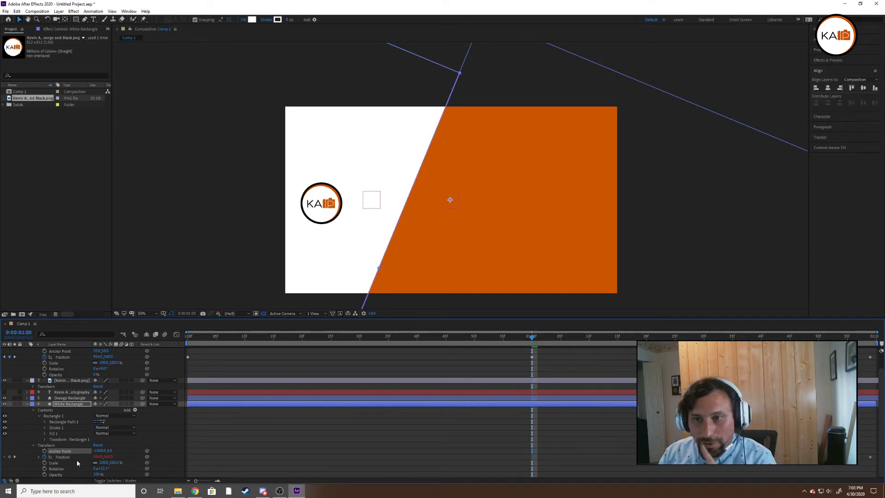
pyautogui.click(167, 224)
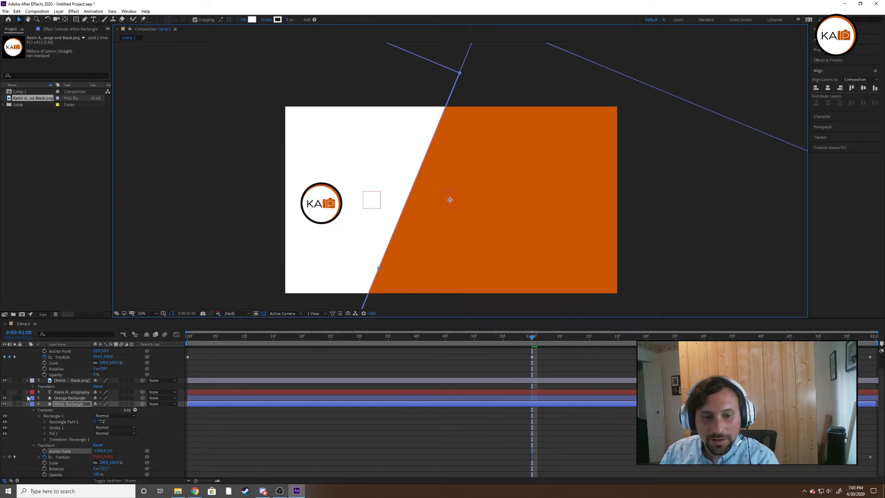
pyautogui.click(5, 393)
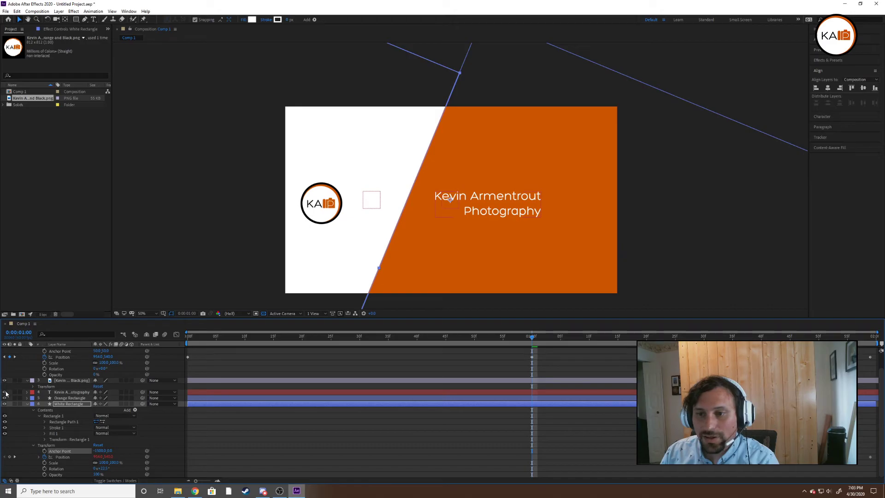
# - Preview the transition, then expand the KA logo layer's Transform properties
pyautogui.press('space')
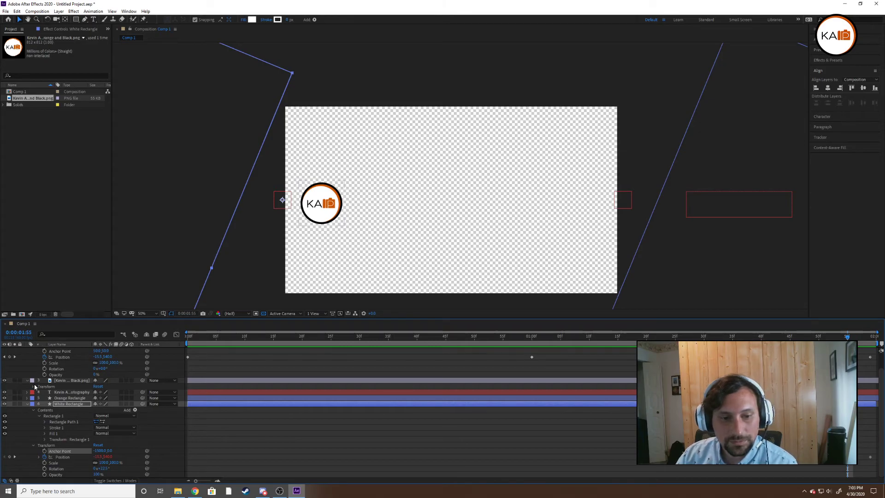
pyautogui.click(34, 387)
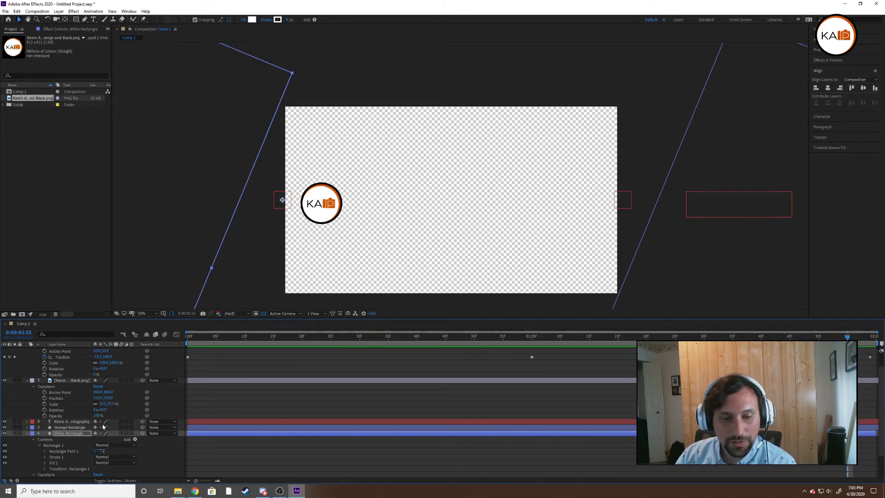
pyautogui.scroll(1, 94, 428)
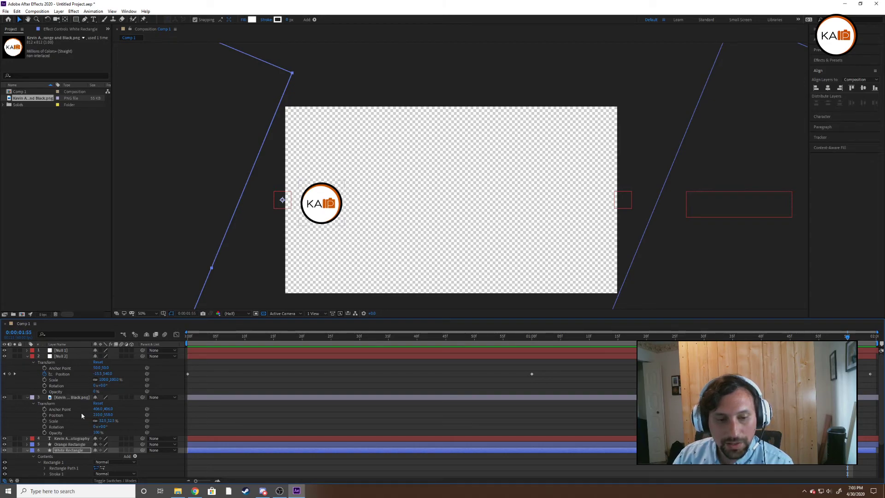
# - Pick-whip the KA logo's Position to Null 2's Position, preview, and return to the 1:00 keyframe
pyautogui.click(58, 415)
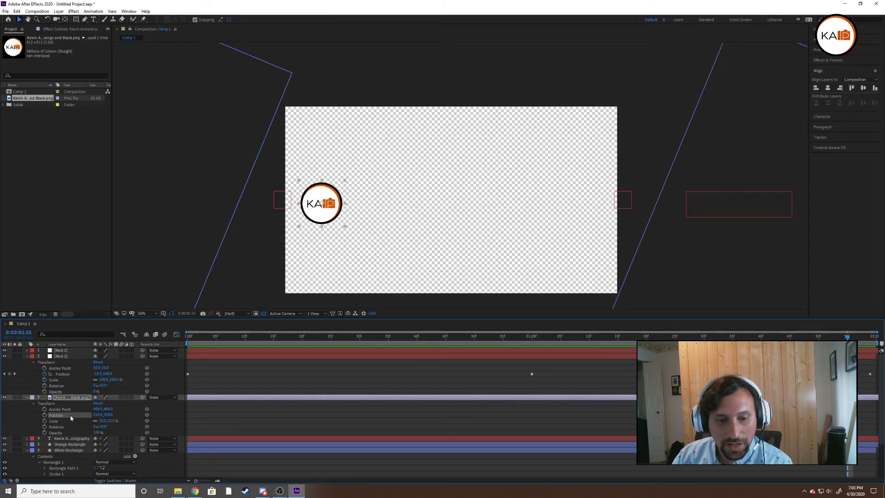
pyautogui.moveTo(147, 417); pyautogui.dragTo(68, 376)
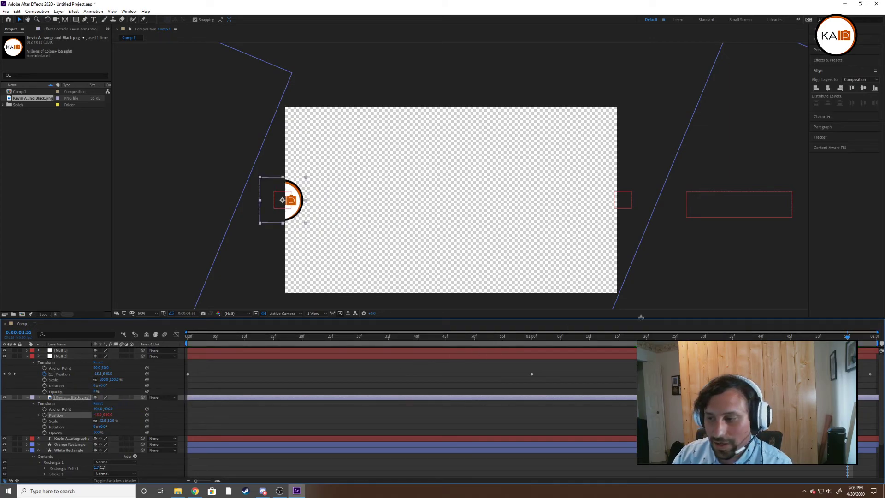
pyautogui.moveTo(848, 337); pyautogui.dragTo(870, 337)
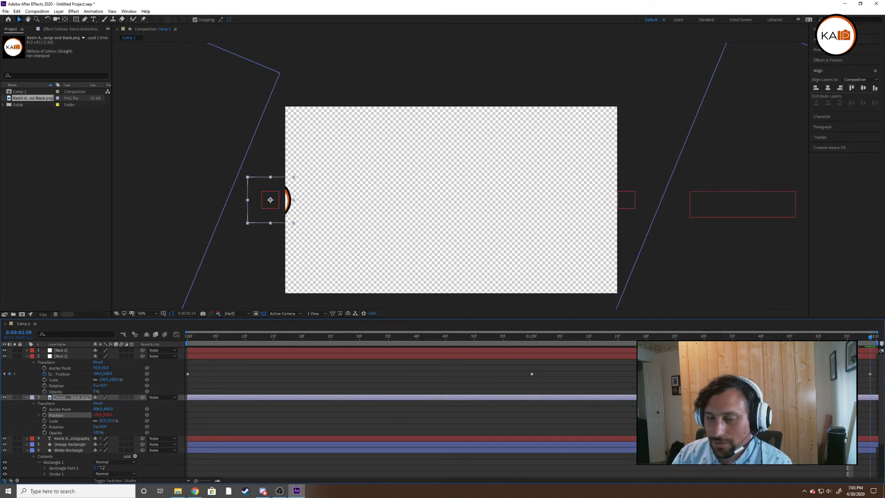
pyautogui.press('space')
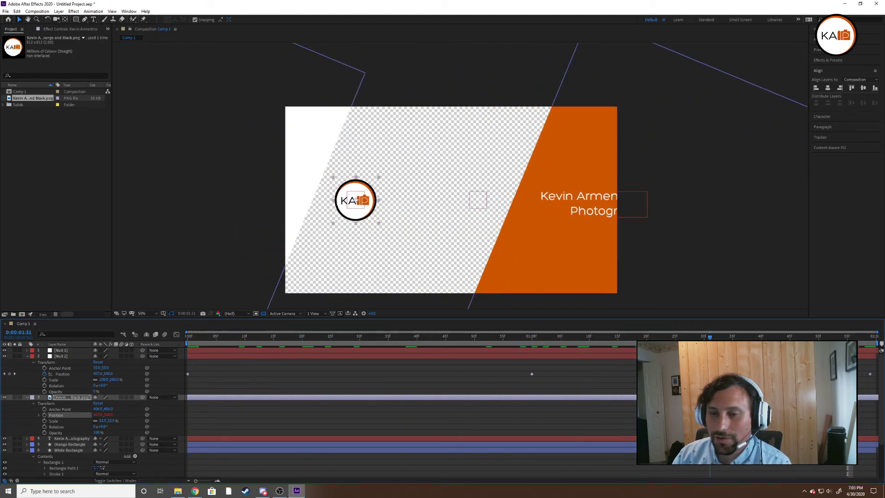
pyautogui.press('space')
pyautogui.press('k')
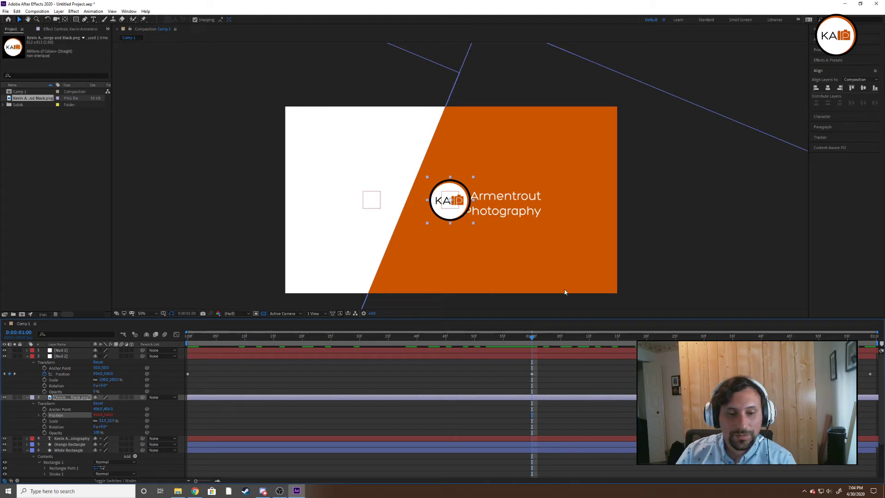
# - Scrub the KA logo's Anchor Point X so the logo sits left of the title, then preview
pyautogui.click(98, 409)
pyautogui.click(120, 409)
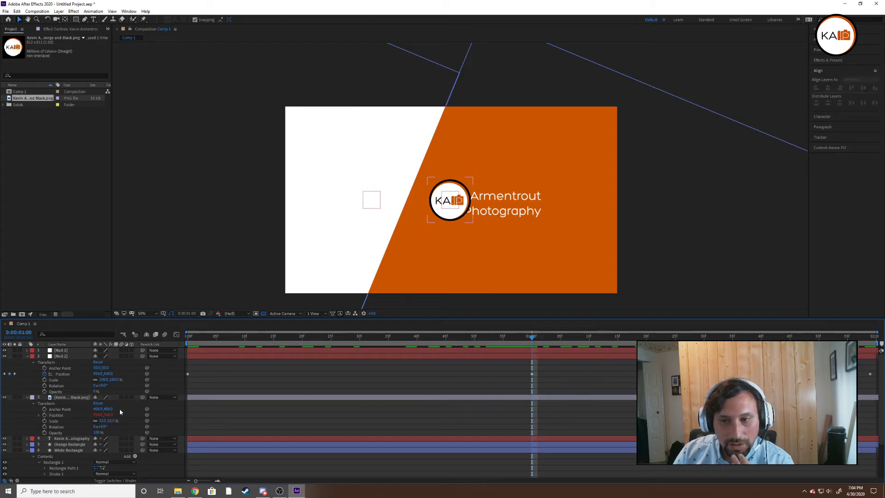
pyautogui.click(107, 409)
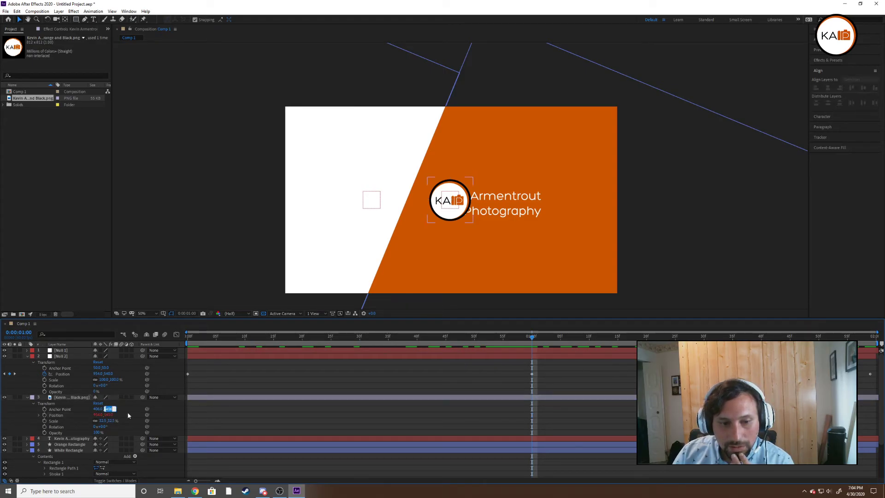
pyautogui.click(122, 417)
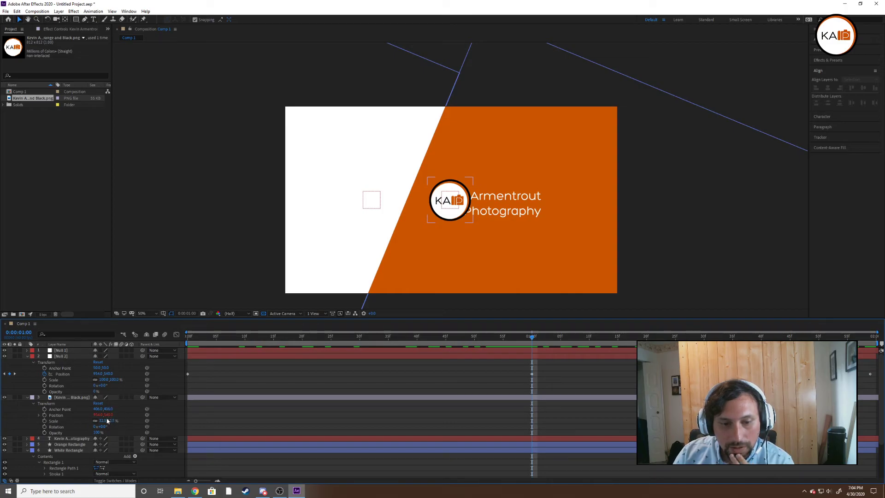
pyautogui.moveTo(97, 409); pyautogui.dragTo(328, 410)
pyautogui.click(159, 201)
pyautogui.press('space')
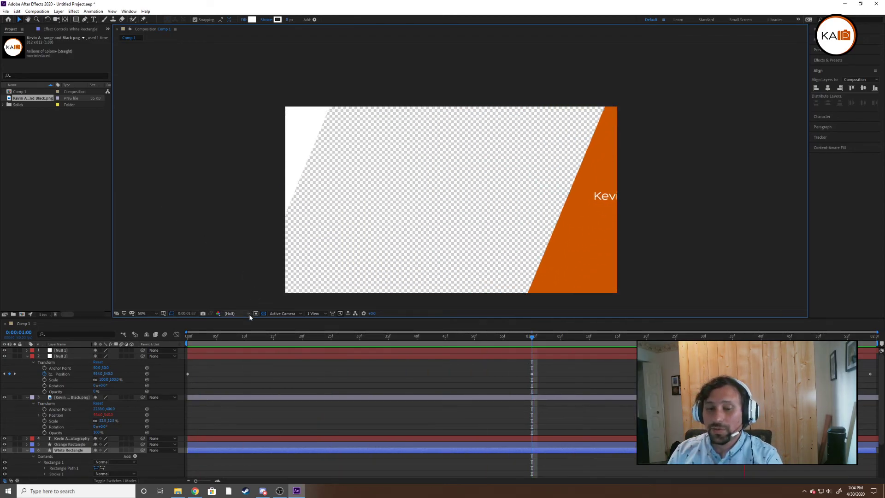
pyautogui.press('space')
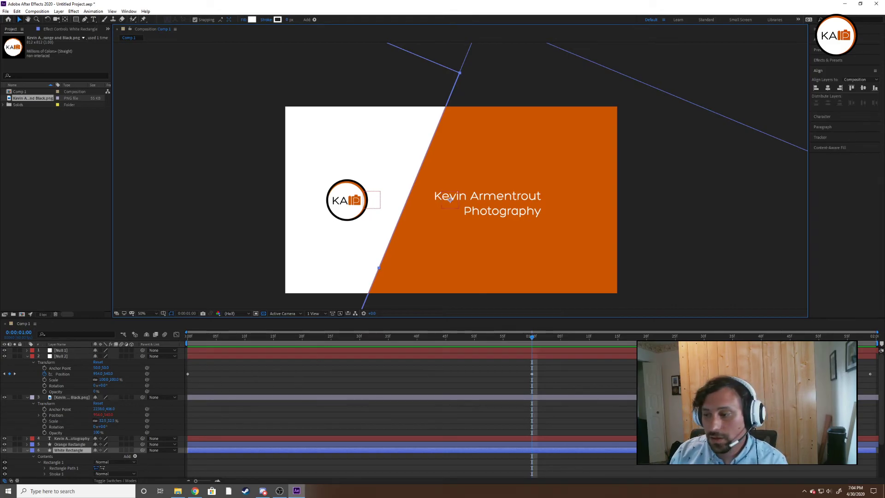
# - Apply Easy Ease to both of Null 2's Position keyframes and preview the eased wipe
pyautogui.click(871, 374)
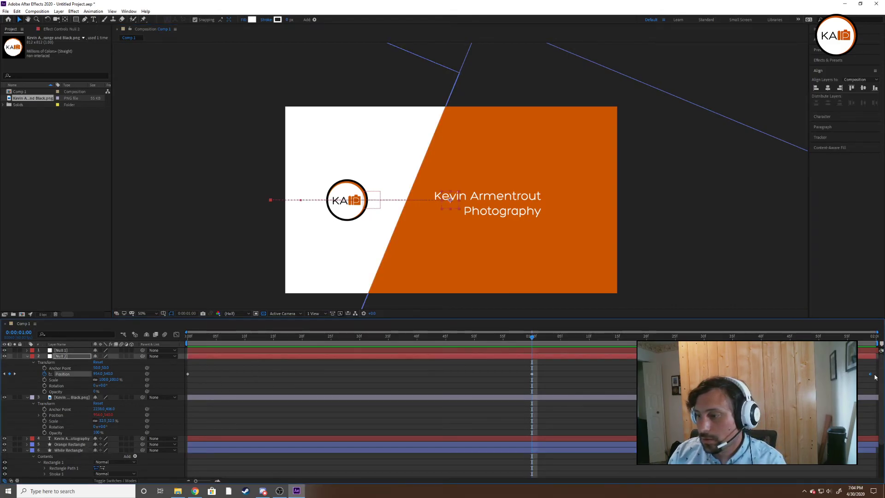
pyautogui.moveTo(875, 369); pyautogui.dragTo(188, 378)
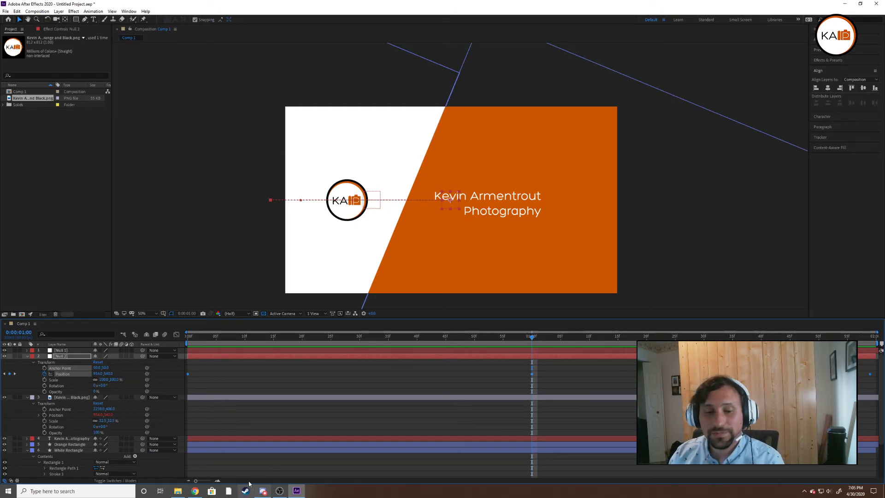
pyautogui.rightClick(187, 374)
pyautogui.moveTo(218, 460)
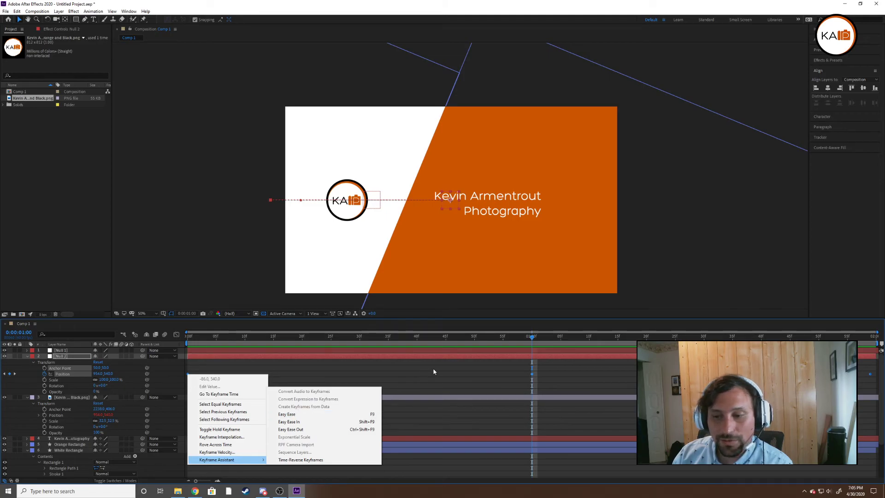
pyautogui.click(450, 375)
pyautogui.moveTo(871, 376); pyautogui.dragTo(186, 375)
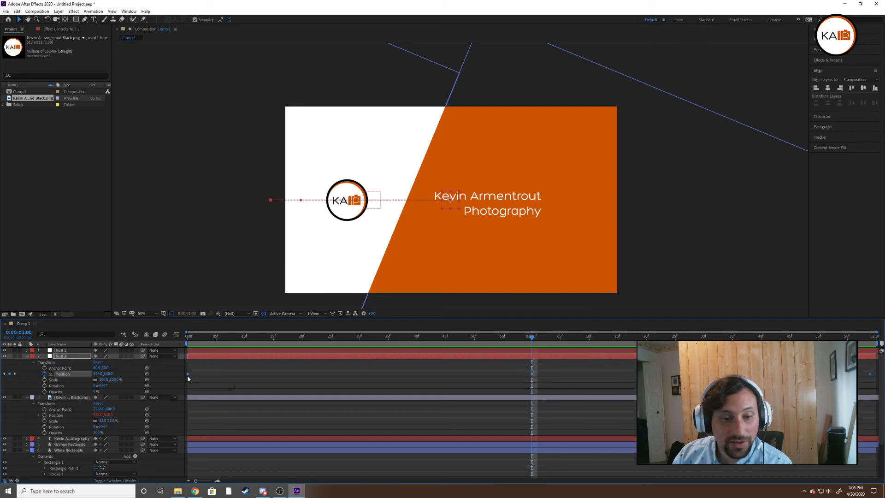
pyautogui.rightClick(188, 375)
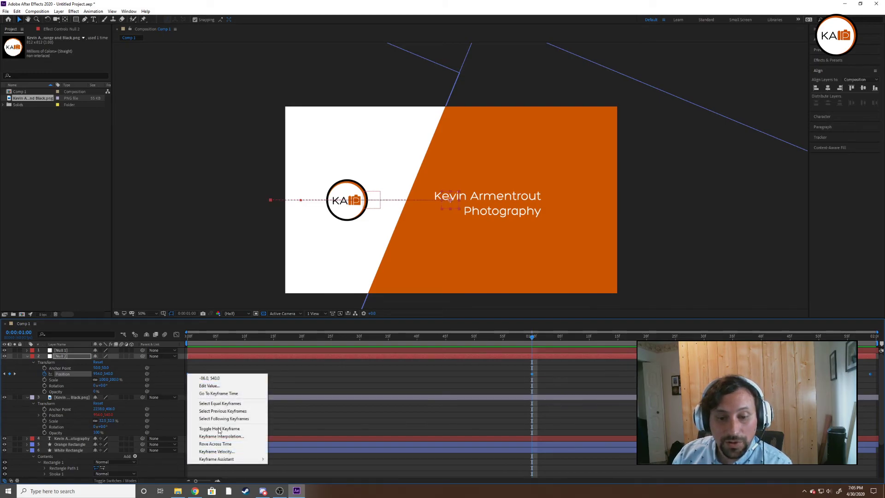
pyautogui.moveTo(235, 459)
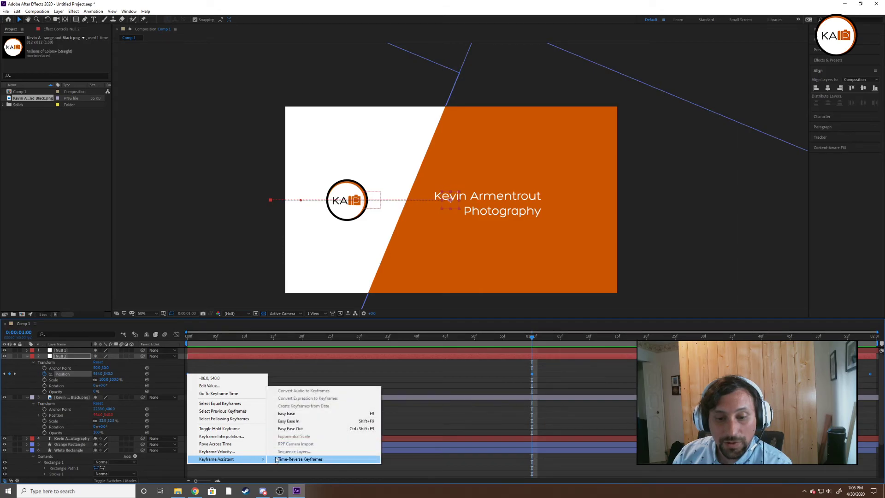
pyautogui.click(321, 414)
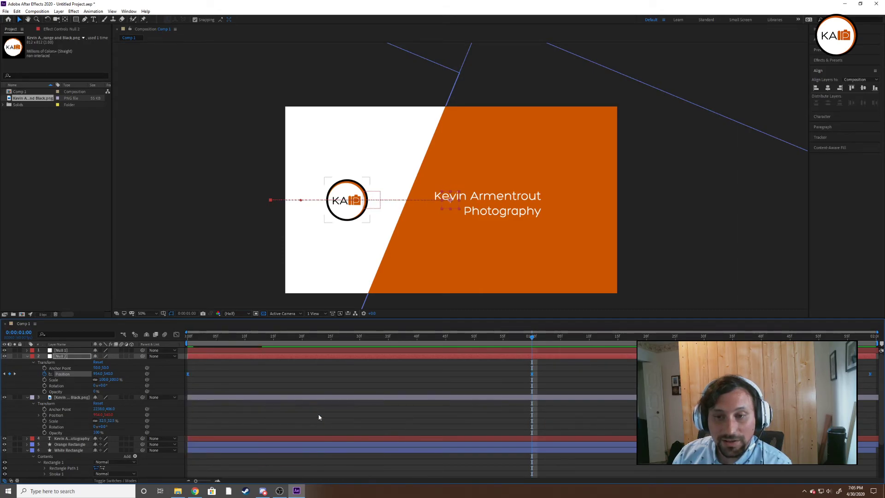
pyautogui.click(184, 234)
pyautogui.press('space')
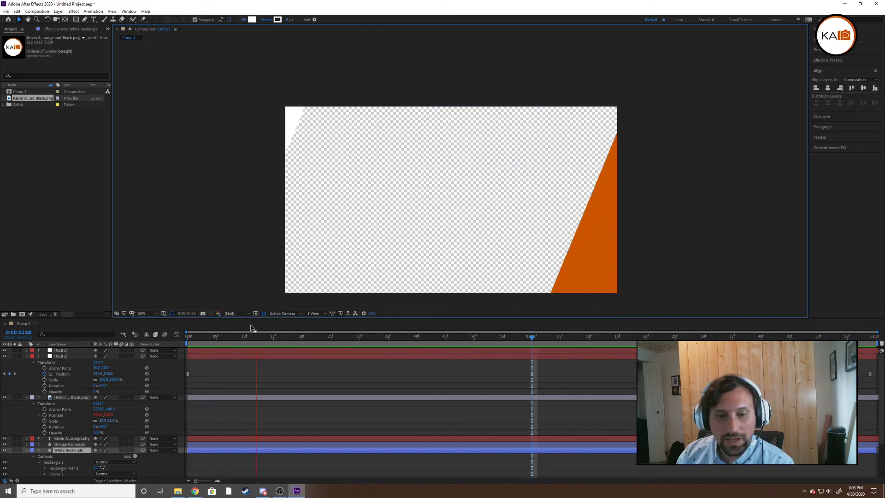
pyautogui.press('space')
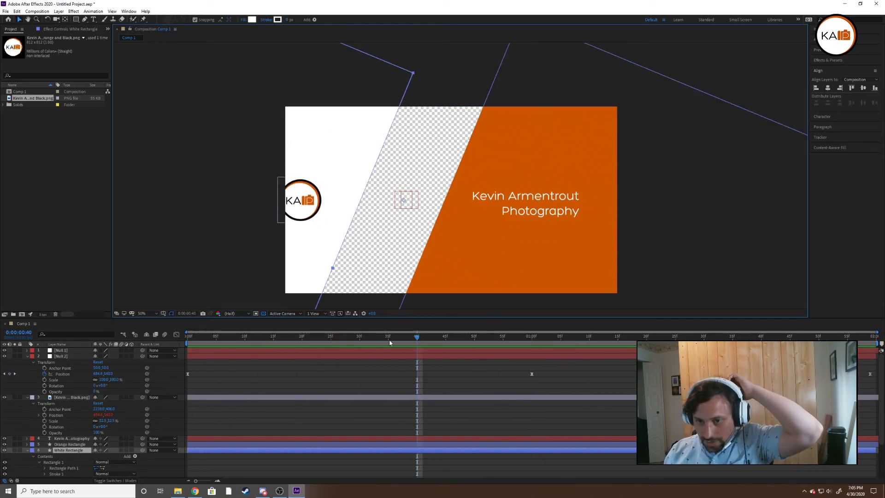
pyautogui.moveTo(418, 340); pyautogui.dragTo(532, 349)
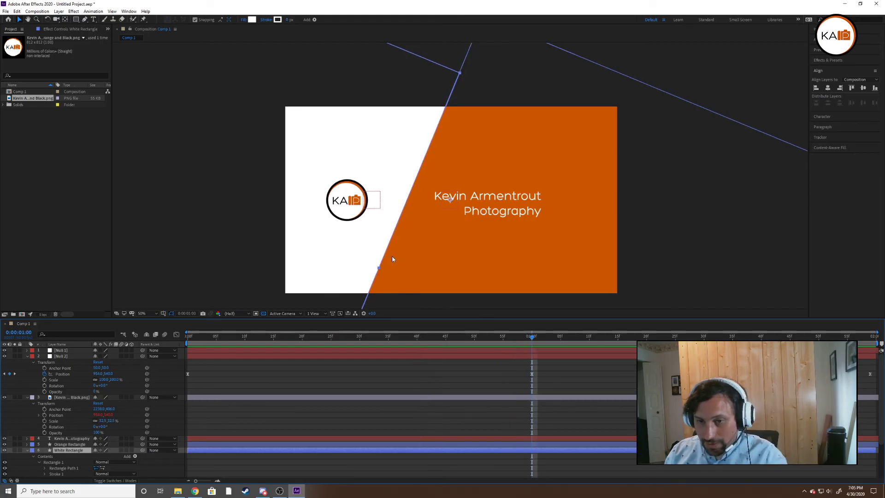
pyautogui.scroll(8, 375, 274)
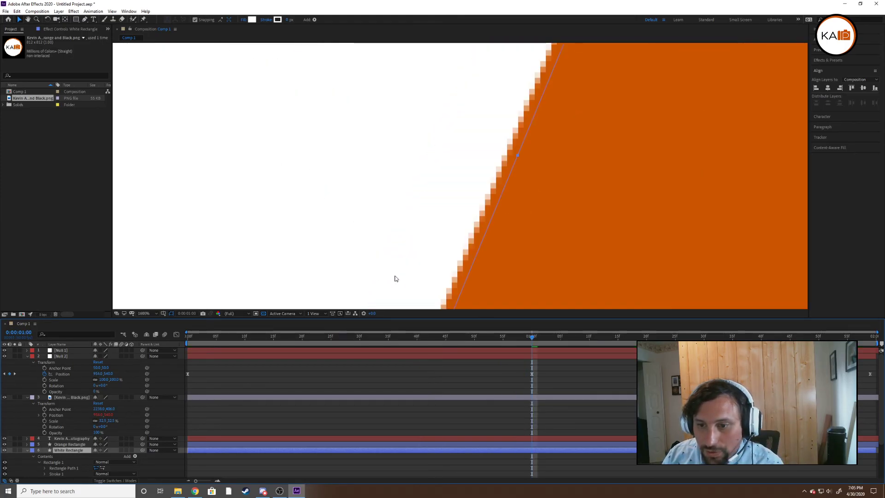
pyautogui.press('space')
pyautogui.moveTo(524, 97)
pyautogui.mouseDown()
pyautogui.moveTo(492, 143)
pyautogui.moveTo(439, 280)
pyautogui.mouseUp()
pyautogui.moveTo(514, 95); pyautogui.dragTo(470, 188)
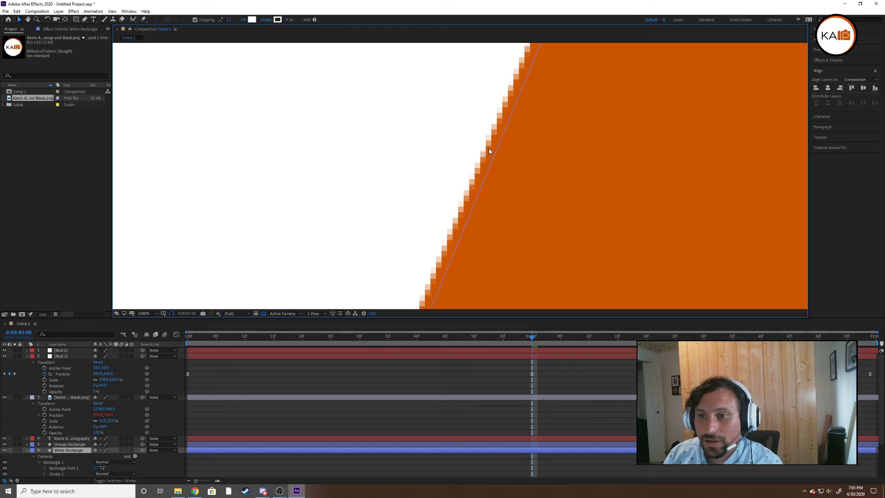
pyautogui.press('space')
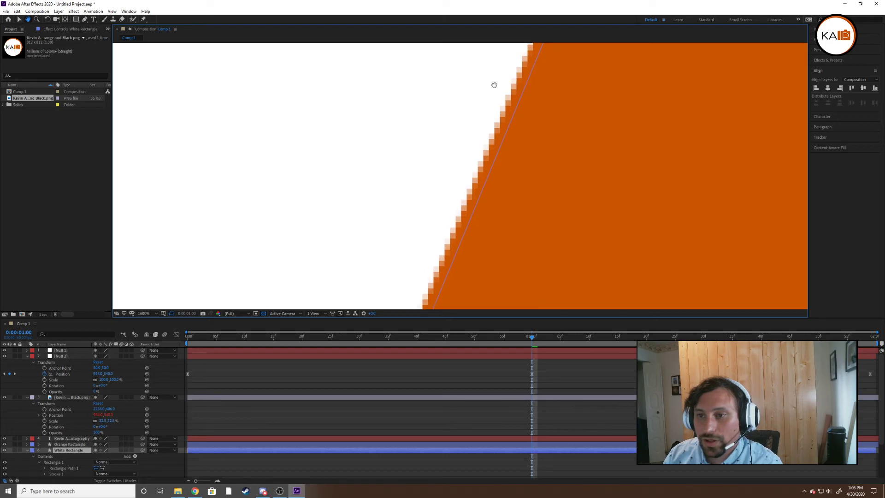
pyautogui.moveTo(443, 195); pyautogui.dragTo(471, 104)
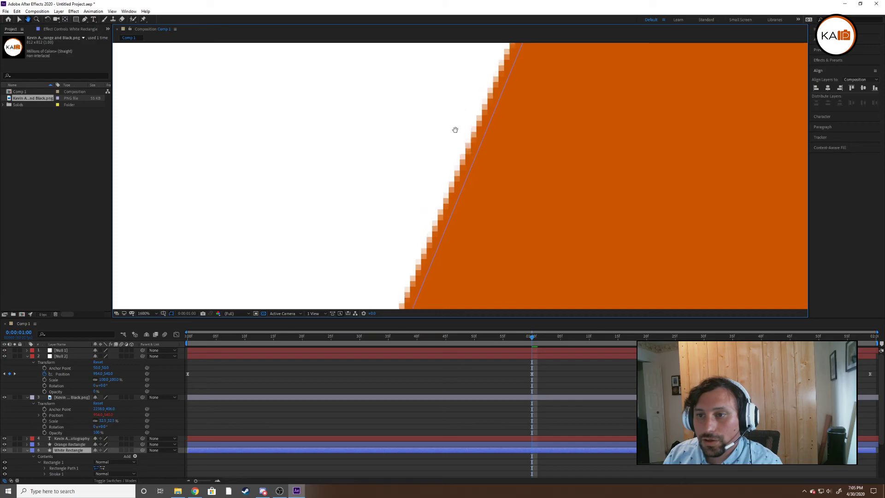
pyautogui.moveTo(480, 85)
pyautogui.mouseDown()
pyautogui.moveTo(403, 237)
pyautogui.moveTo(460, 102)
pyautogui.moveTo(435, 130)
pyautogui.mouseUp()
pyautogui.scroll(-1, 366, 217)
pyautogui.press('v')
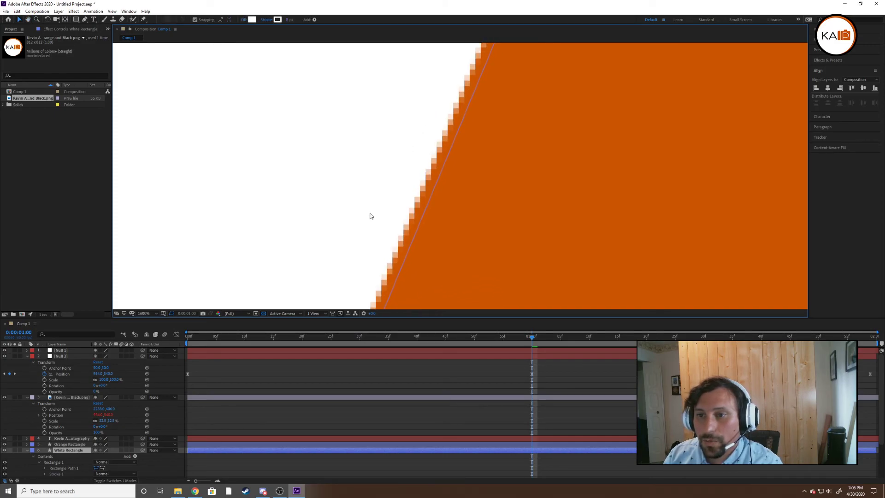
pyautogui.scroll(-10, 371, 216)
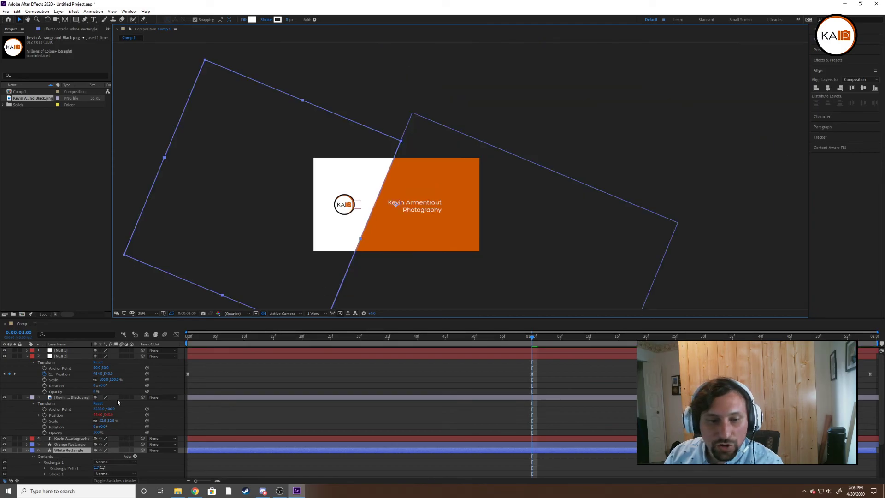
# - Change Null 2's 1-second Position keyframe from 954, 540 to 960, 540
pyautogui.click(79, 350)
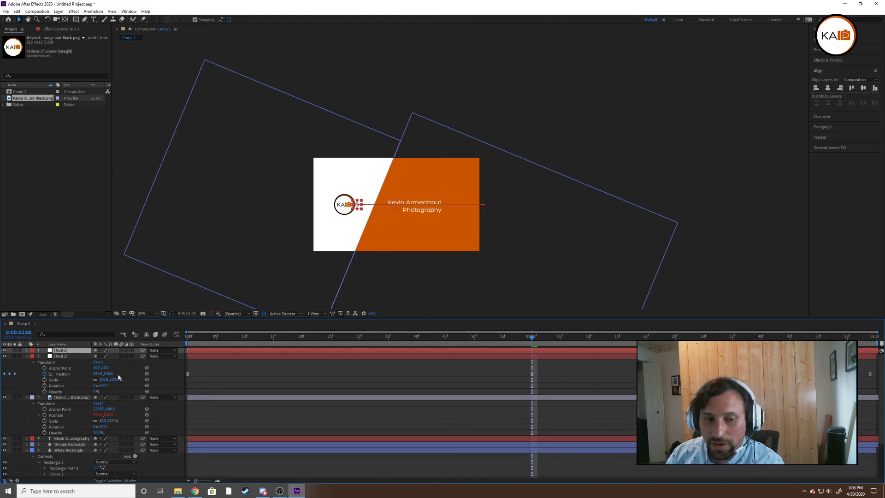
pyautogui.click(532, 376)
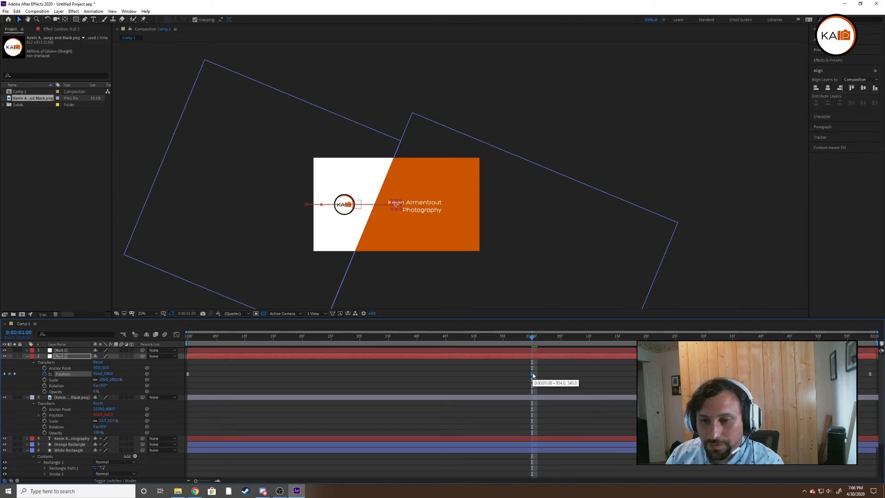
pyautogui.doubleClick(532, 376)
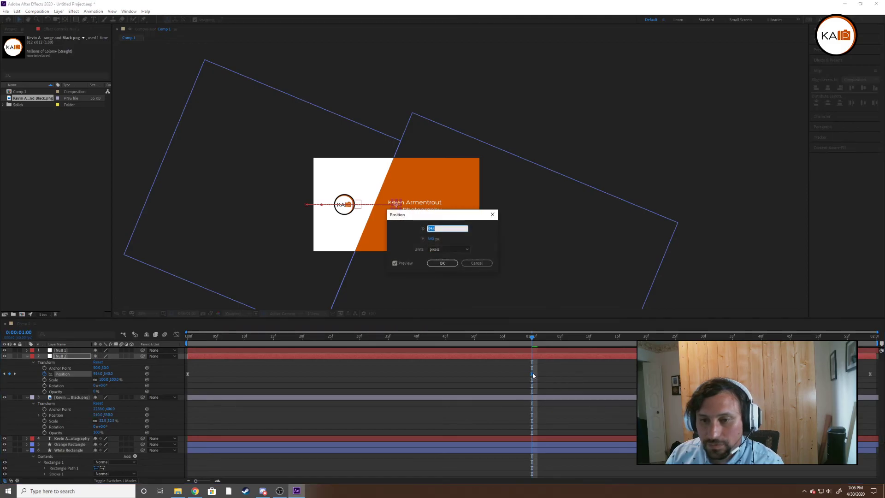
pyautogui.doubleClick(443, 229)
pyautogui.write('960')
pyautogui.click(450, 263)
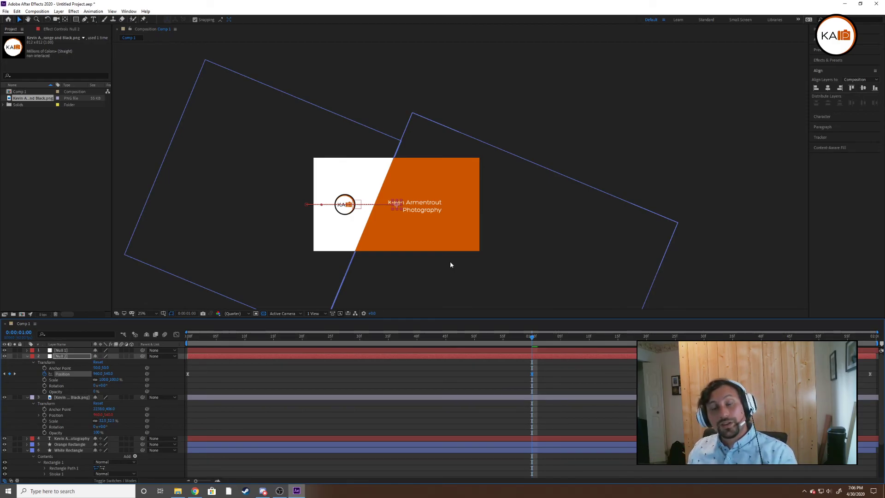
pyautogui.click(422, 274)
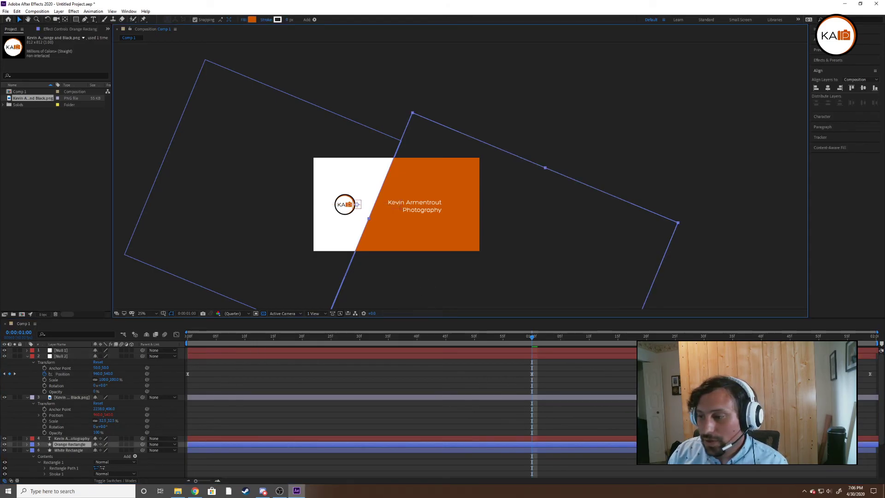
# - In the Graph Editor, reshape Null 2's Position speed curve with about 63% ease into 1 second
pyautogui.click(176, 334)
pyautogui.click(77, 372)
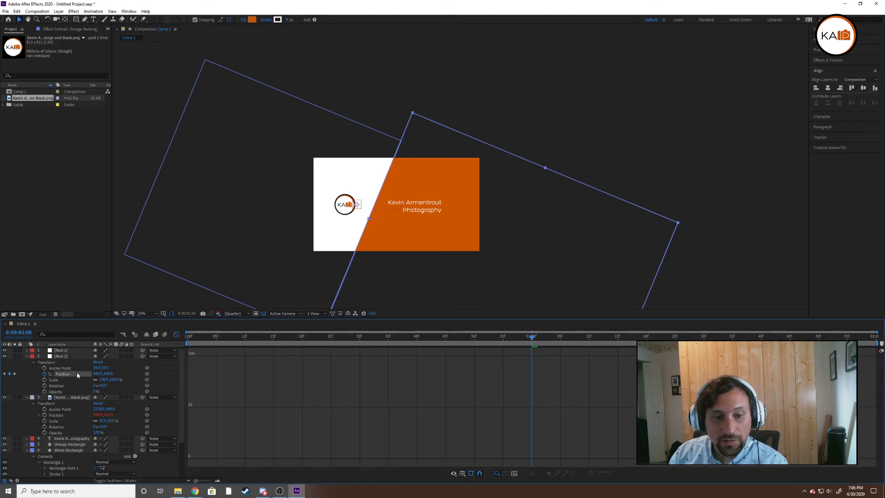
pyautogui.click(532, 460)
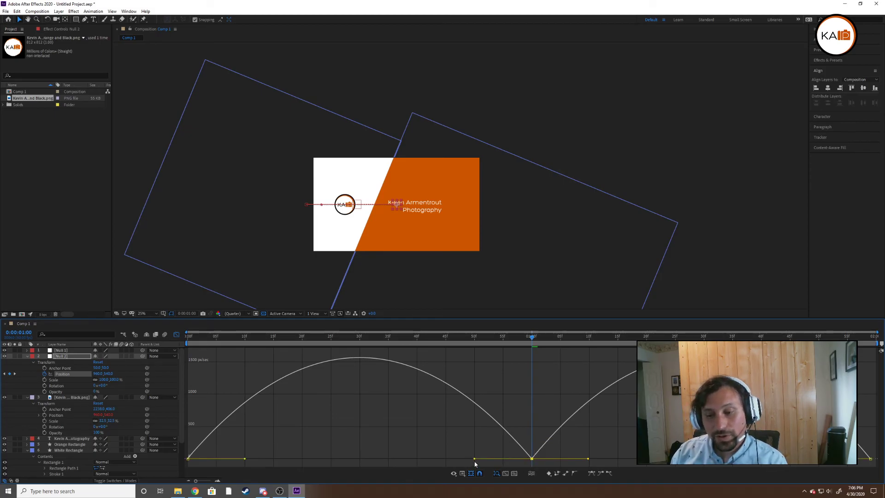
pyautogui.moveTo(475, 459); pyautogui.dragTo(418, 458)
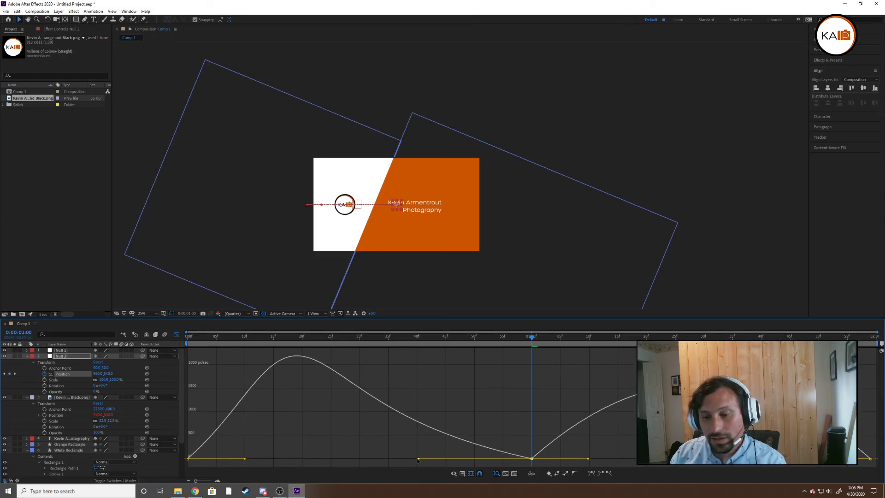
pyautogui.moveTo(419, 459); pyautogui.dragTo(421, 459)
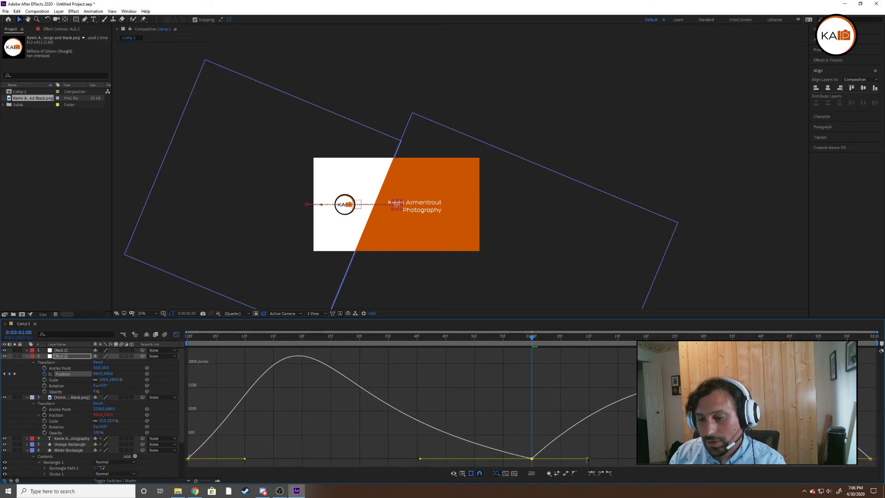
pyautogui.moveTo(589, 459); pyautogui.dragTo(646, 466)
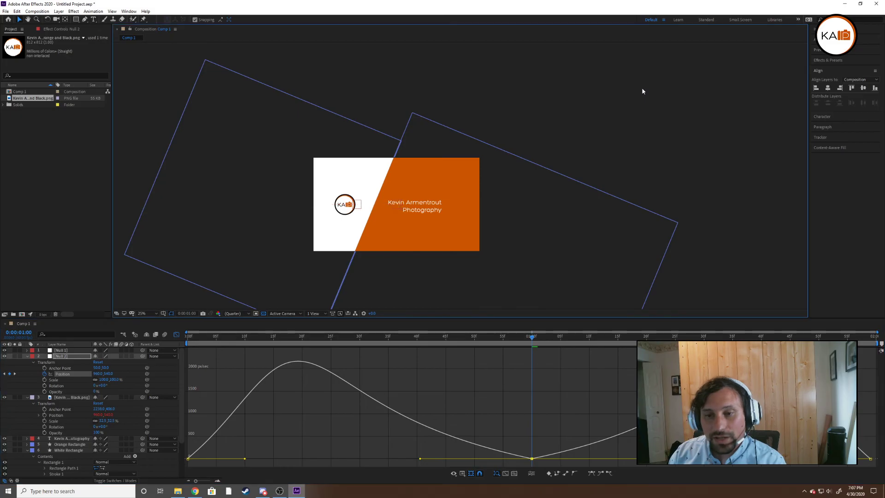
pyautogui.click(642, 91)
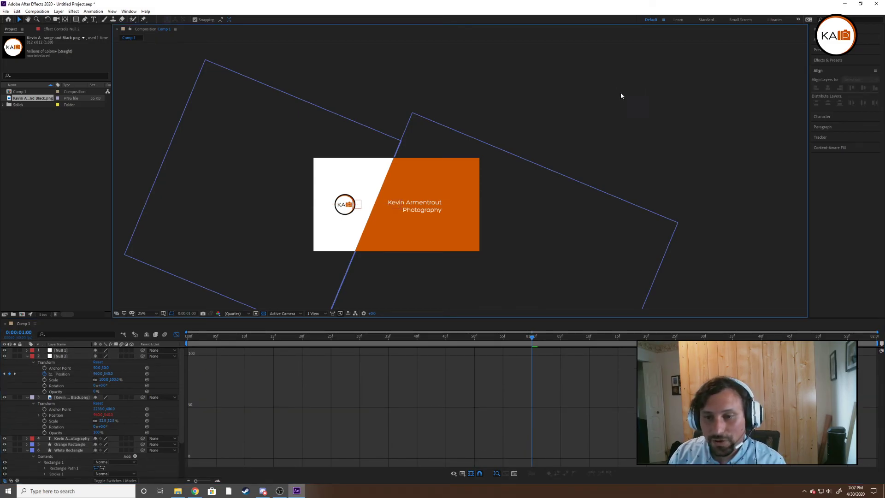
# - Switch the timeline back to layer bars and preview the whole transition from the start
pyautogui.scroll(4, 373, 213)
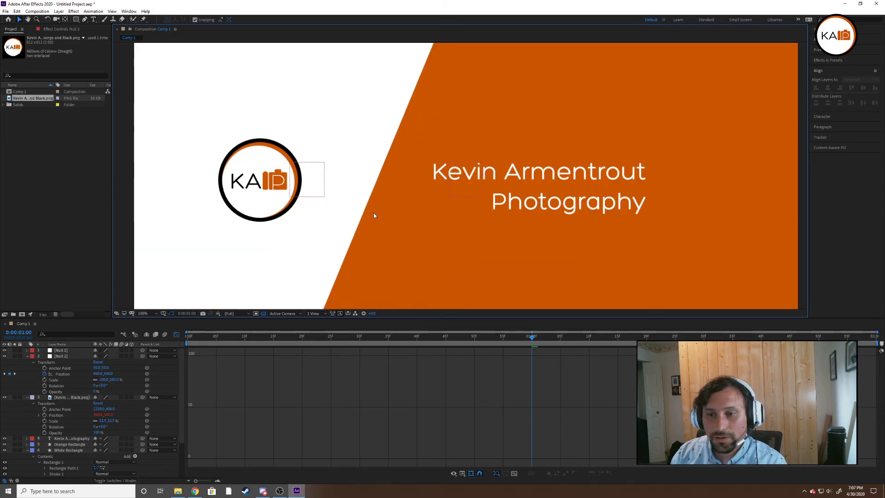
pyautogui.scroll(-2, 373, 213)
pyautogui.click(176, 334)
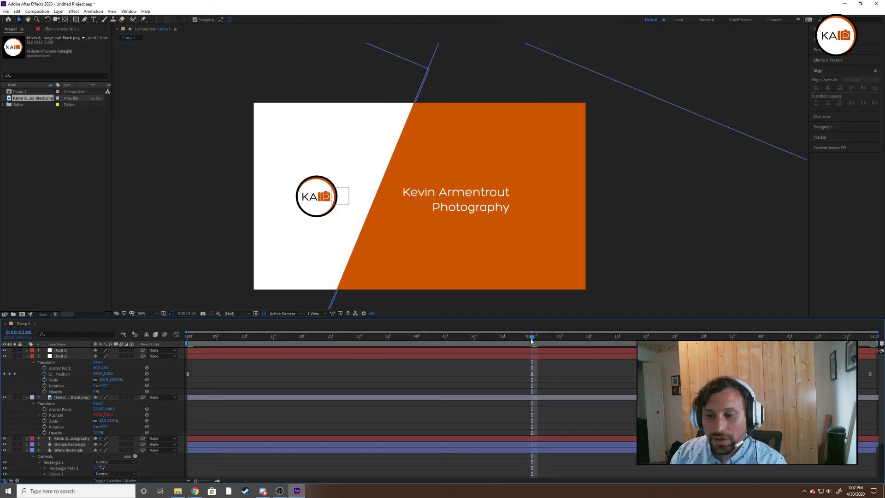
pyautogui.press('Home')
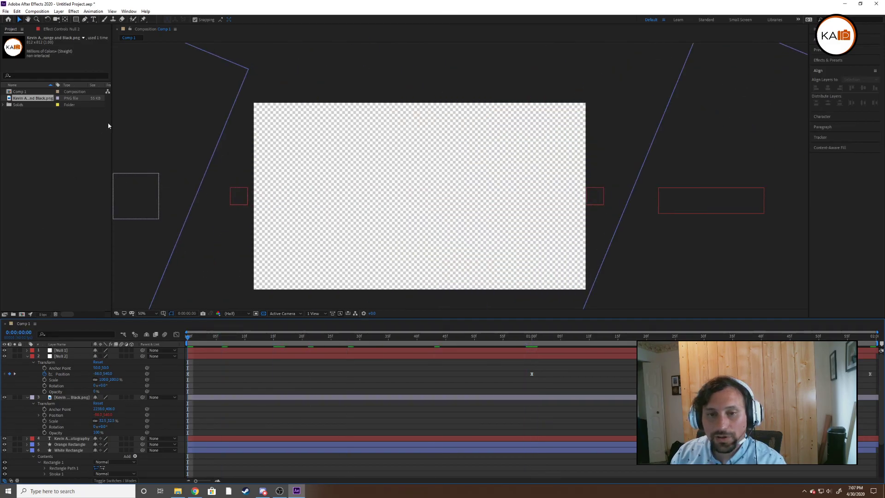
pyautogui.press('space')
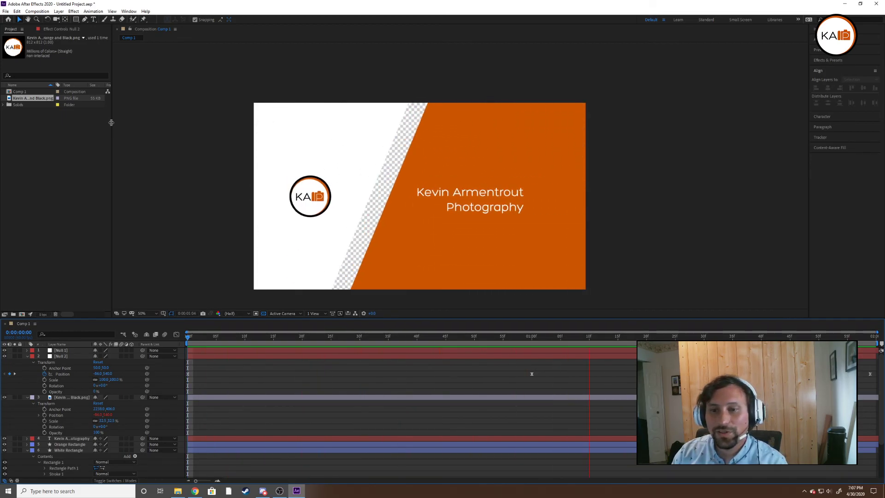
pyautogui.press('space')
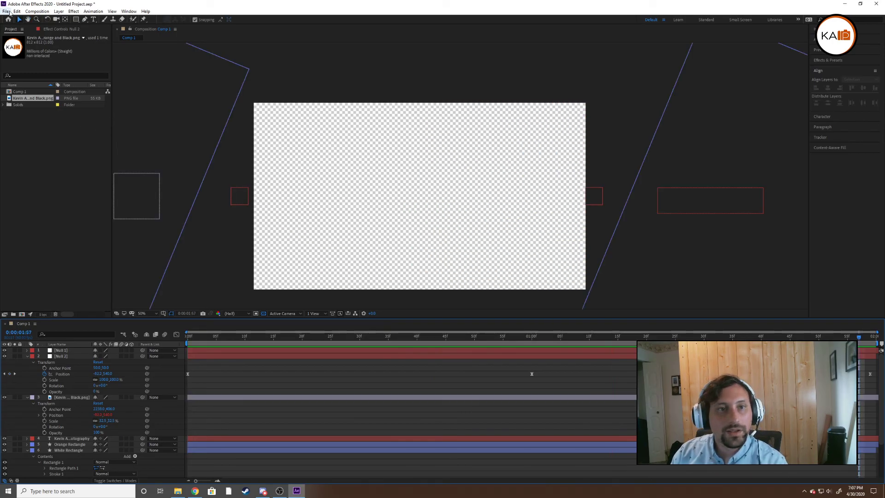
# - Save the project as 'OBS Stinger' in the After Effects Projects folder
pyautogui.click(5, 11)
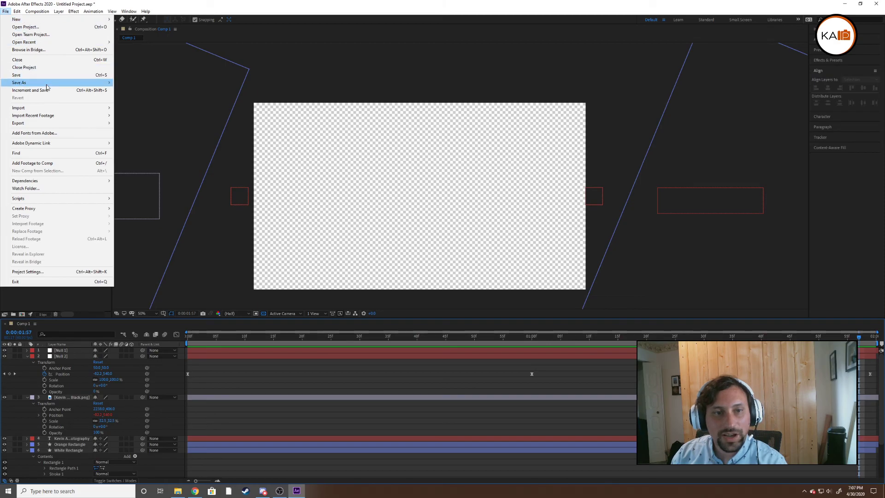
pyautogui.moveTo(70, 86)
pyautogui.click(132, 82)
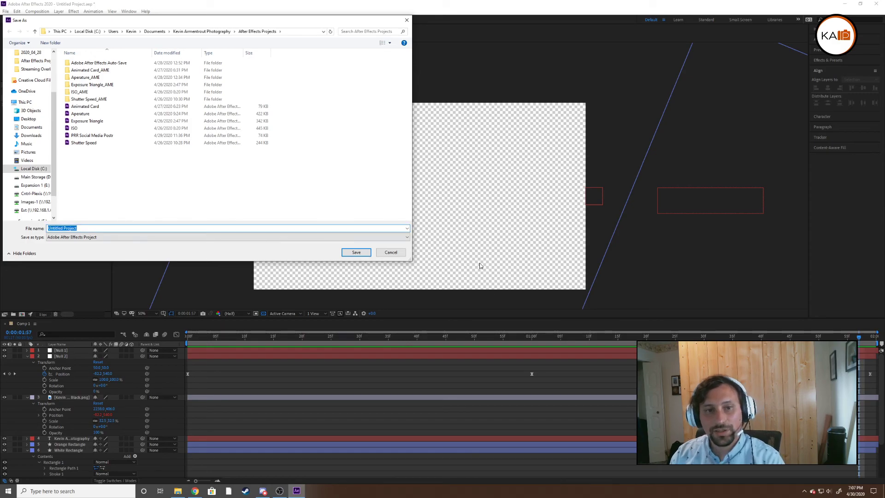
pyautogui.write('OBS')
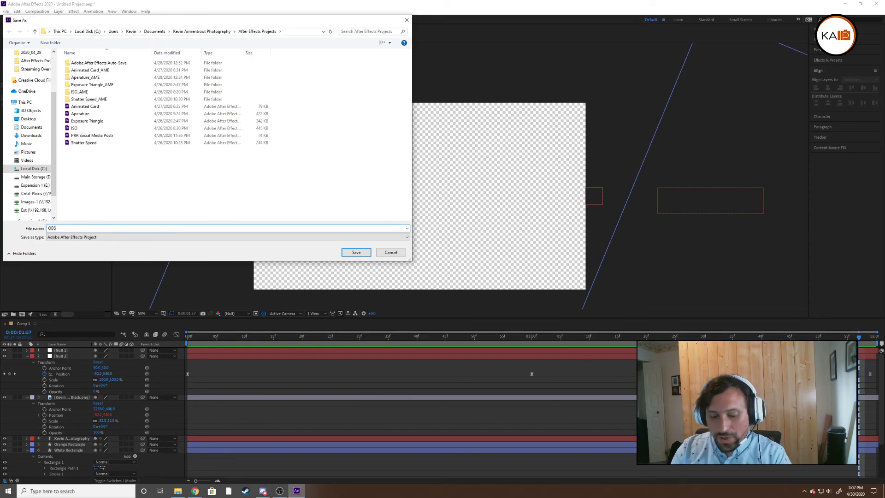
pyautogui.write(' Stinger')
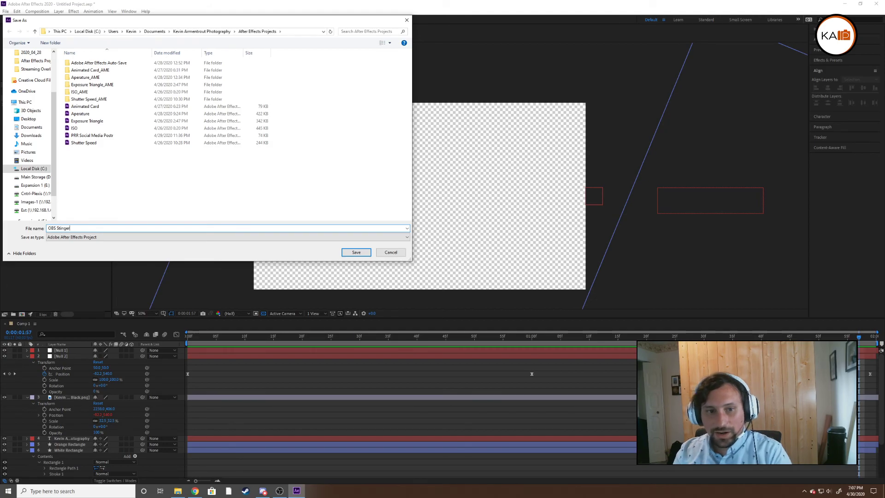
pyautogui.press('Return')
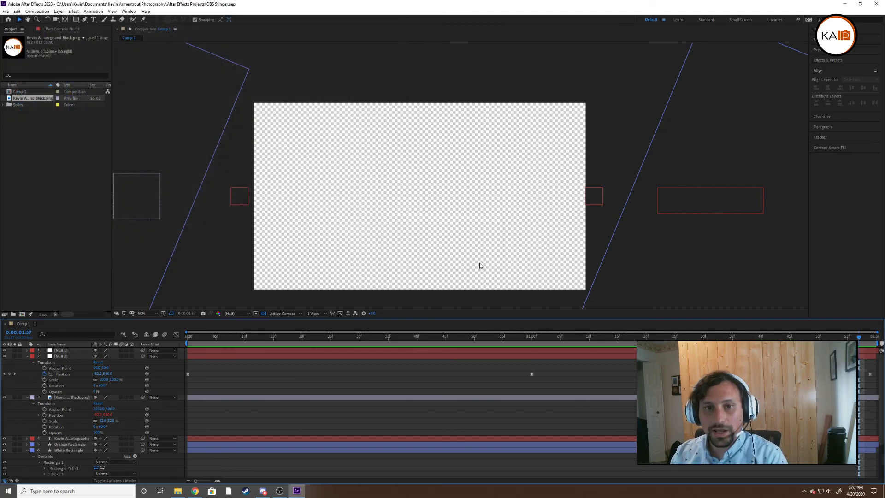
# - Add Comp 1 to the Adobe Media Encoder queue and bring the Media Encoder window into view
pyautogui.click(5, 12)
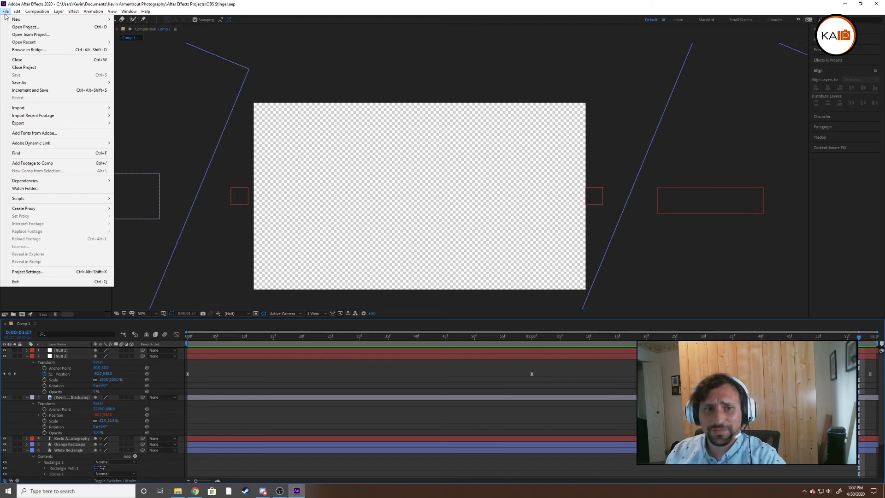
pyautogui.moveTo(63, 122)
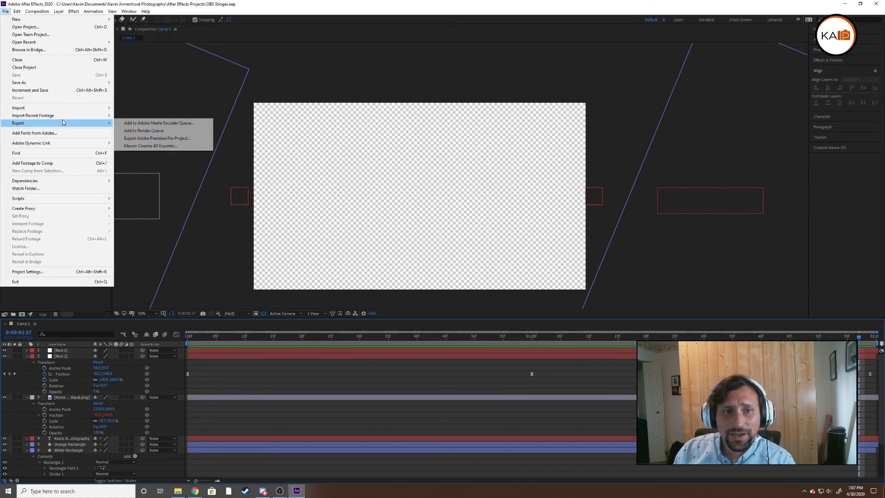
pyautogui.click(148, 128)
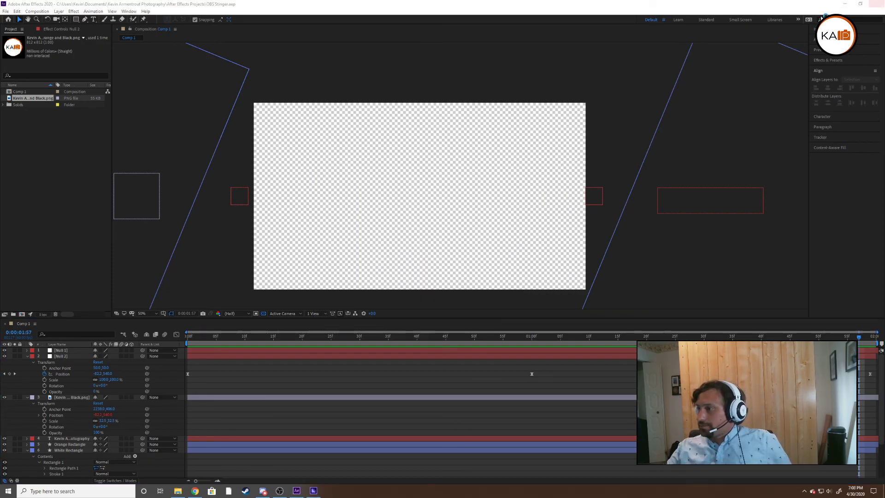
pyautogui.moveTo(884, 92); pyautogui.dragTo(567, 1)
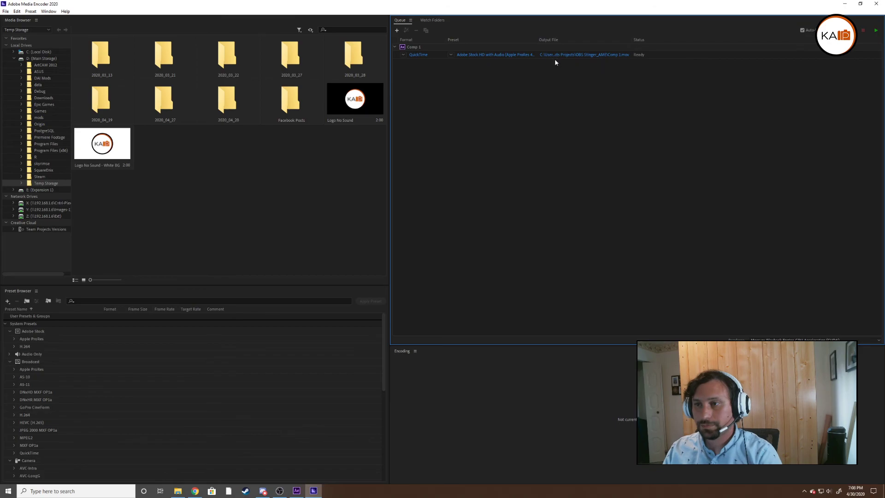
# - Name the queued Comp 1 output file 'Stinger Transition' so it saves as Stinger Transition.mov
pyautogui.click(615, 55)
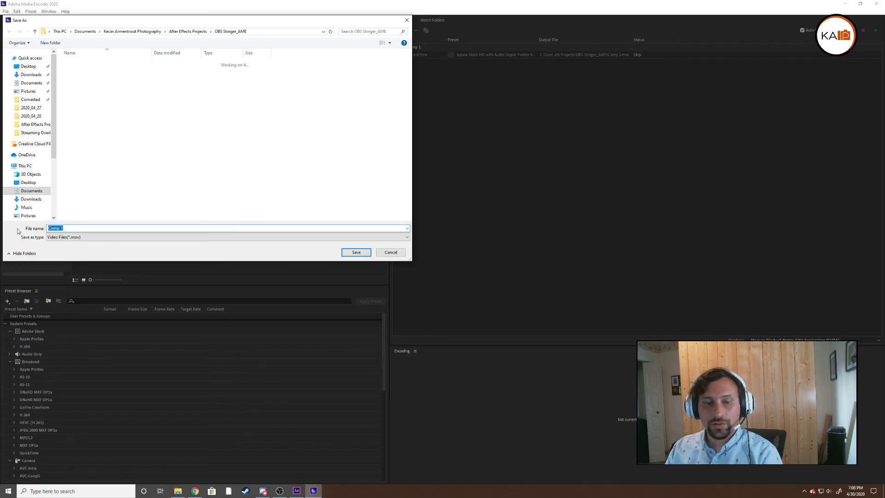
pyautogui.write('Stinger Transit')
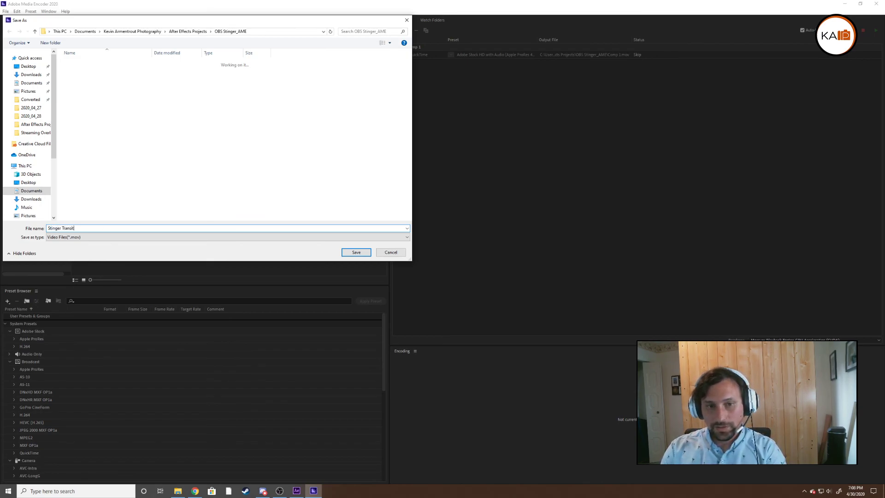
pyautogui.write('ion')
pyautogui.press('Return')
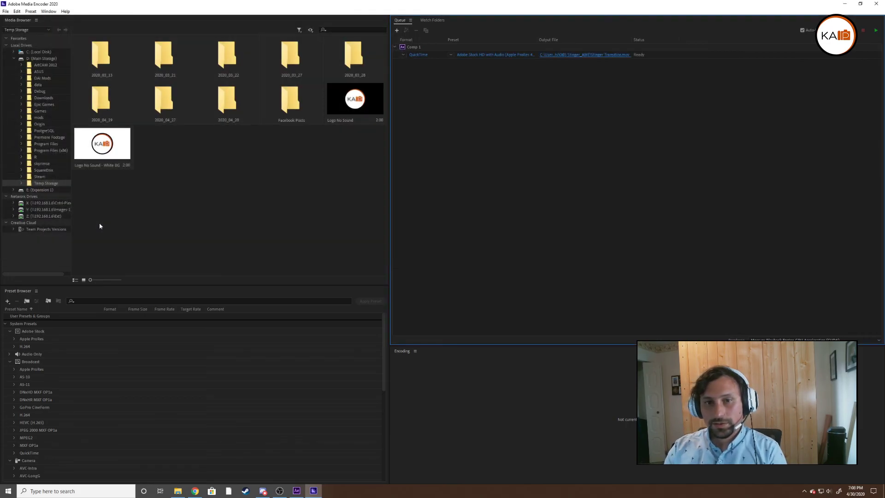
pyautogui.press('Return')
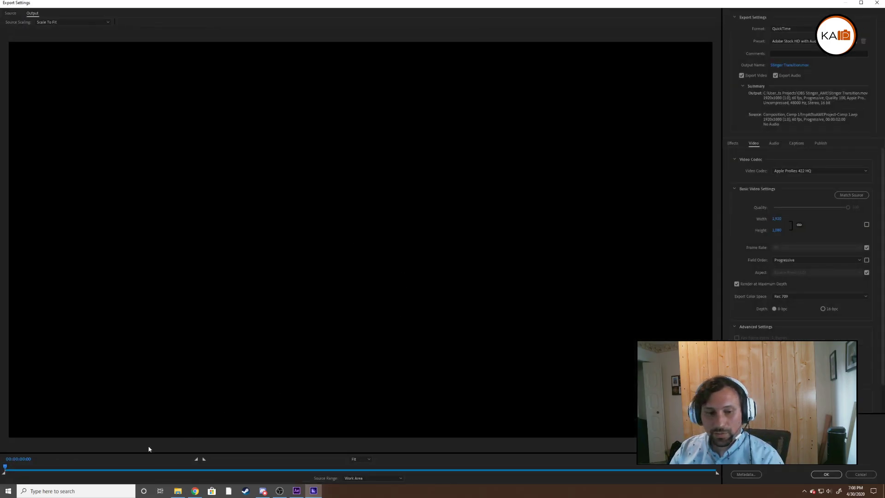
# - Switch the video codec to Animation with 8-bpc + alpha depth for transparency
pyautogui.moveTo(5, 469); pyautogui.dragTo(681, 485)
pyautogui.moveTo(383, 478); pyautogui.dragTo(2, 474)
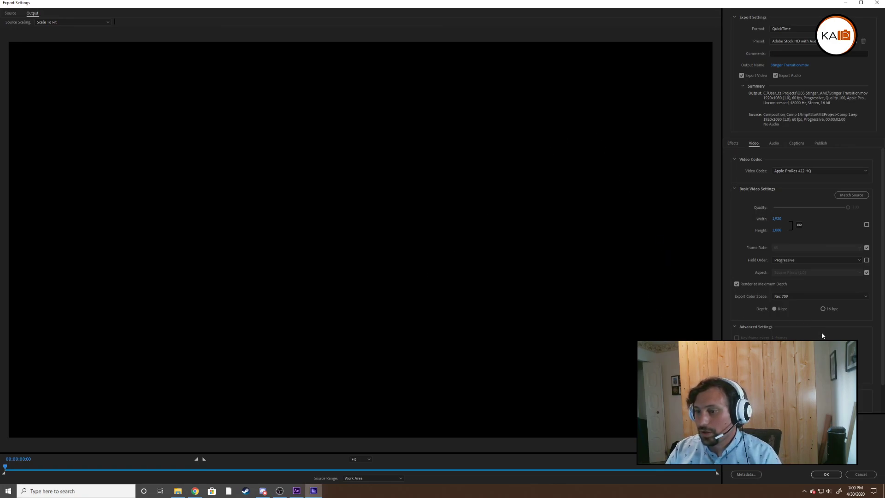
pyautogui.scroll(-1, 822, 335)
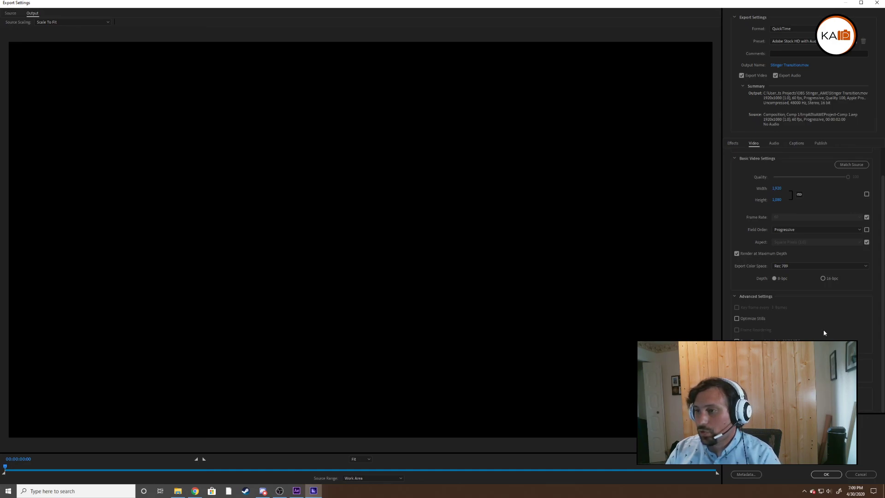
pyautogui.scroll(1, 825, 327)
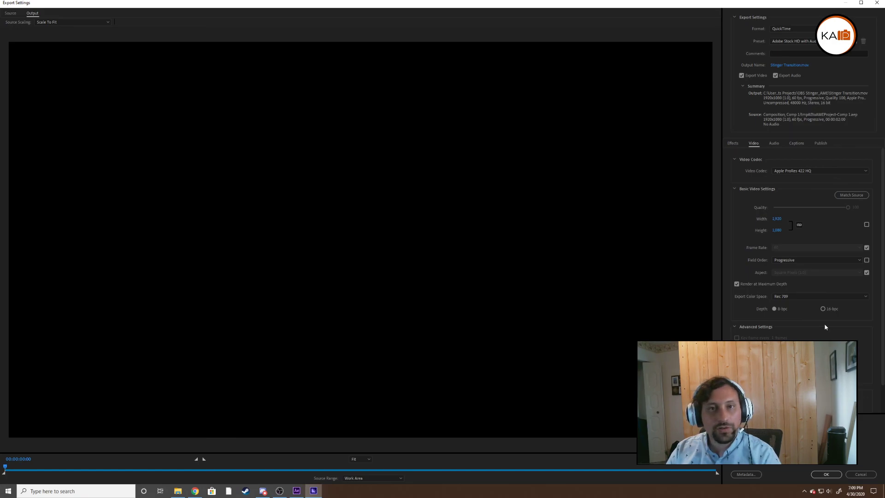
pyautogui.click(829, 172)
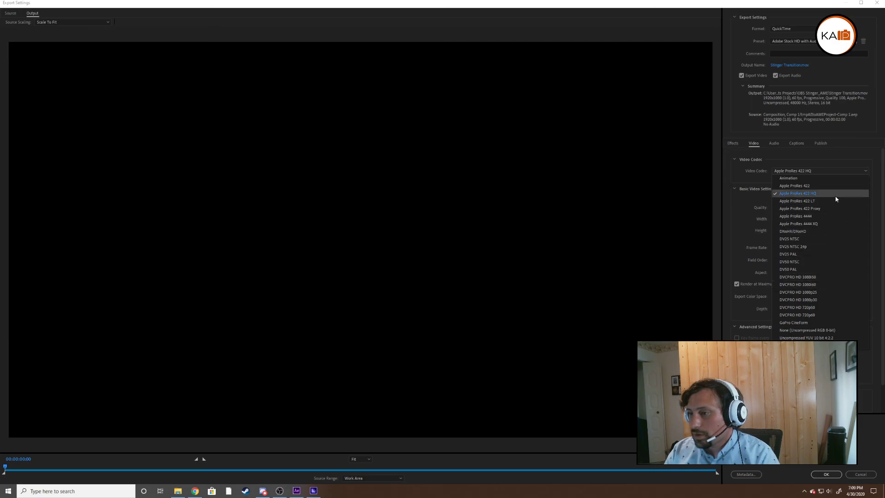
pyautogui.click(833, 288)
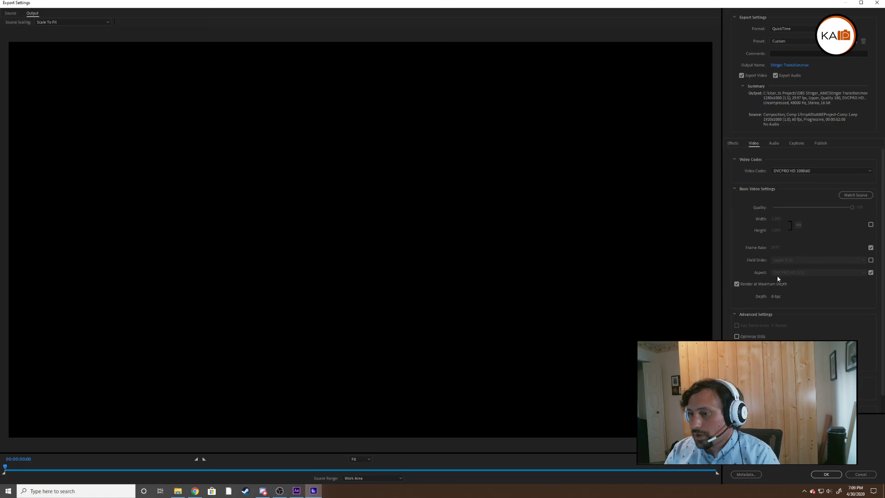
pyautogui.click(820, 172)
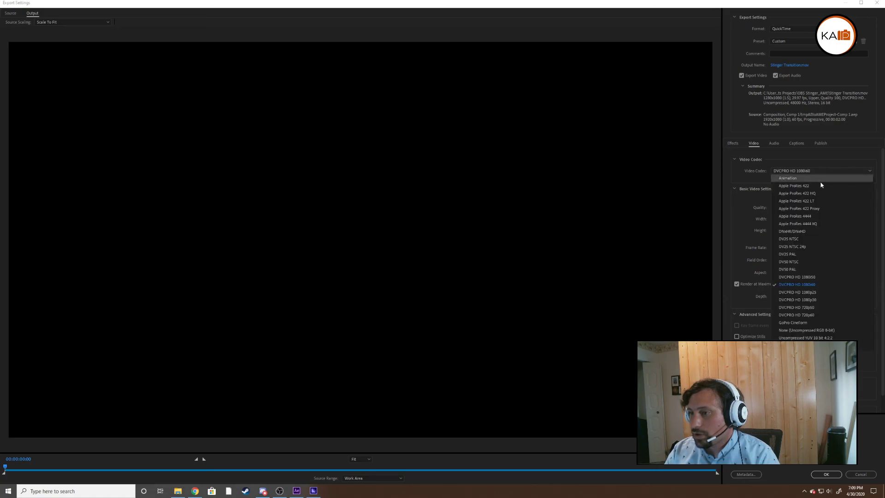
pyautogui.click(820, 180)
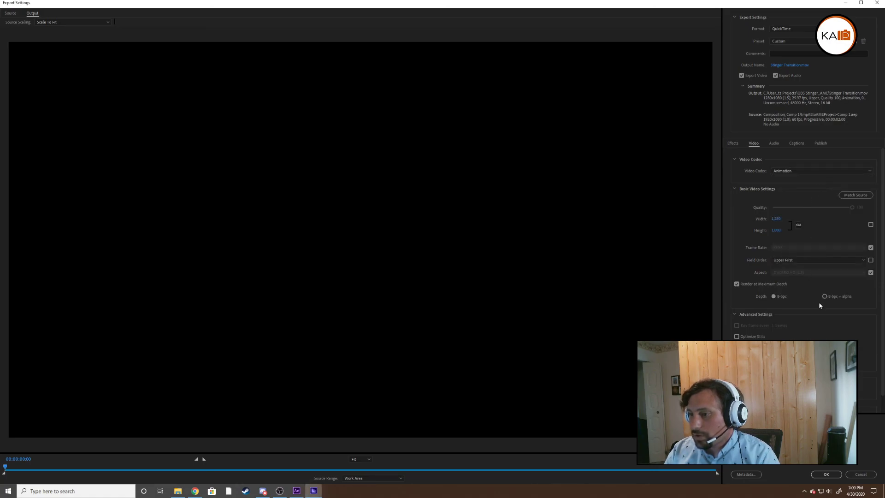
pyautogui.click(825, 297)
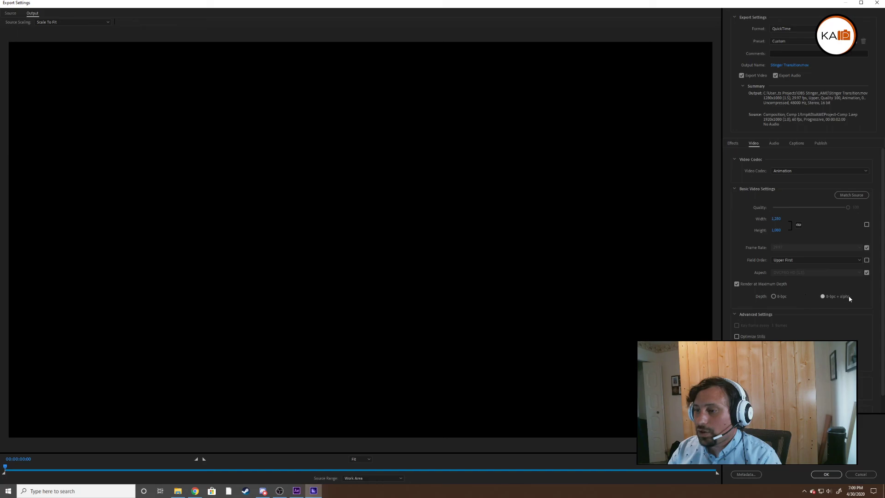
# - Match the output to the source's 1920x1080 at 60 fps, keep the alpha, and accept the settings
pyautogui.click(779, 220)
pyautogui.write('1')
pyautogui.click(823, 228)
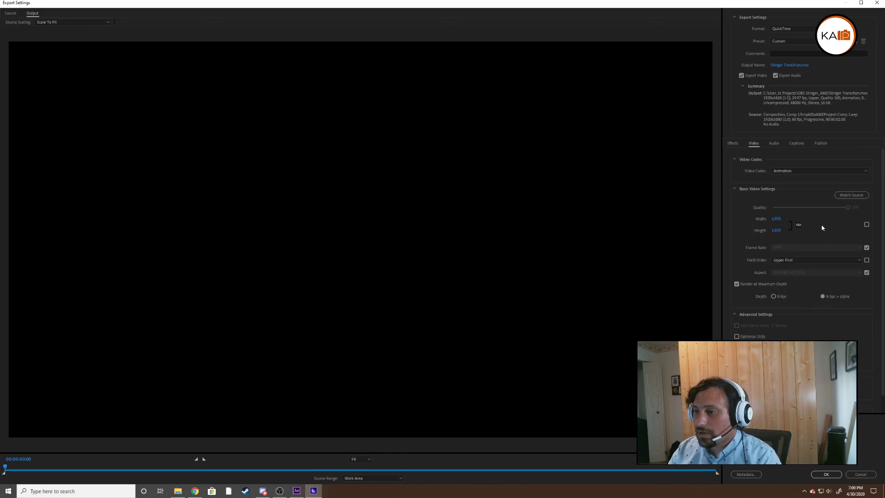
pyautogui.click(800, 226)
pyautogui.click(778, 230)
pyautogui.write('1080')
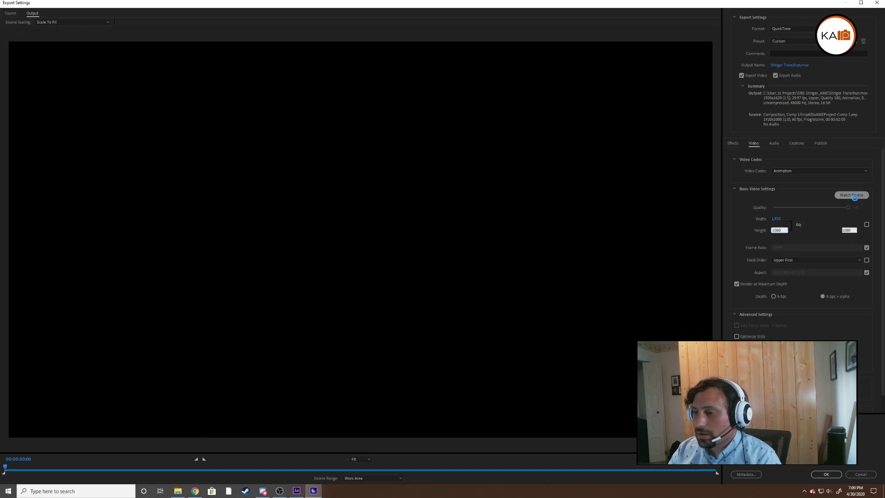
pyautogui.click(855, 195)
pyautogui.click(824, 297)
pyautogui.click(824, 298)
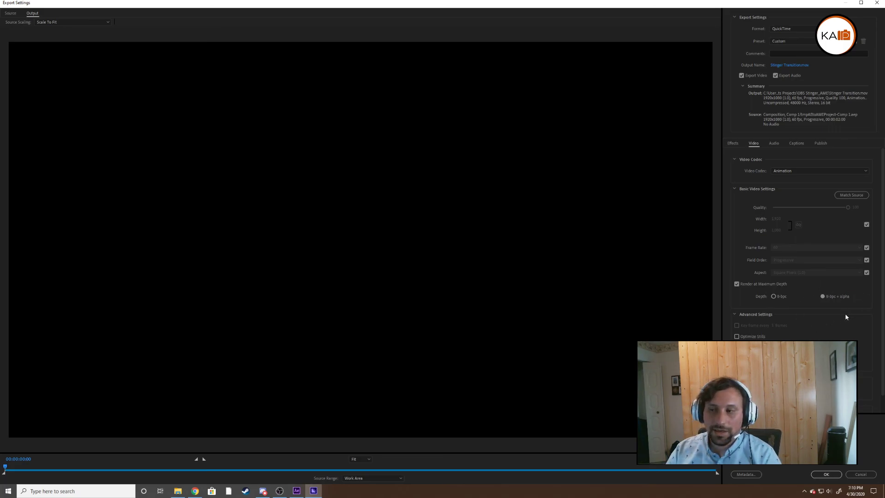
pyautogui.moveTo(5, 467)
pyautogui.mouseDown()
pyautogui.moveTo(665, 466)
pyautogui.moveTo(2, 467)
pyautogui.mouseUp()
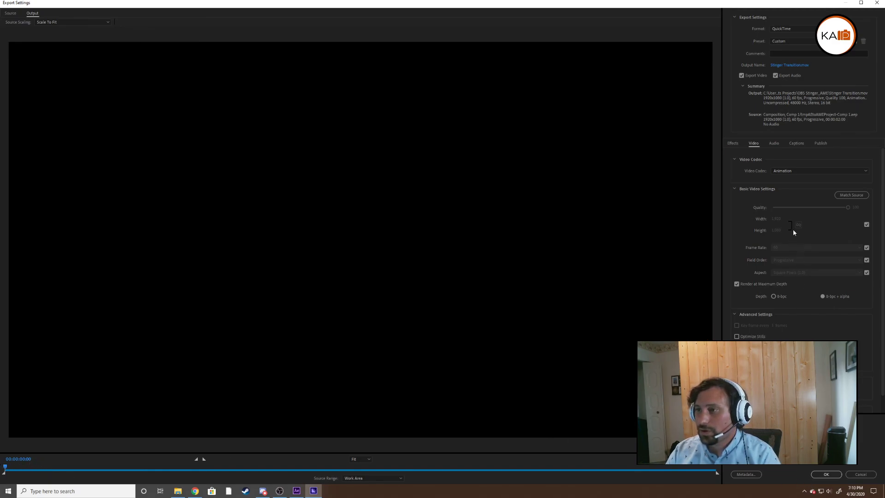
pyautogui.click(827, 474)
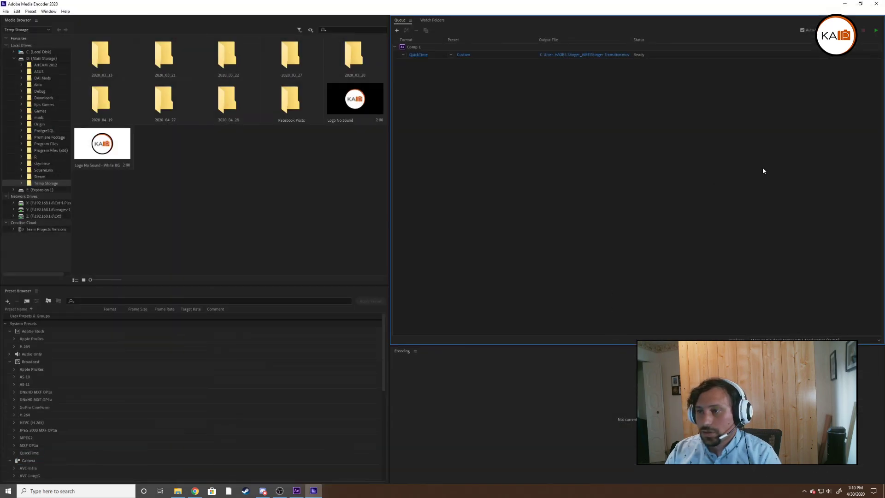
# - Render the queued Stinger Transition job, then switch back to After Effects
pyautogui.click(876, 31)
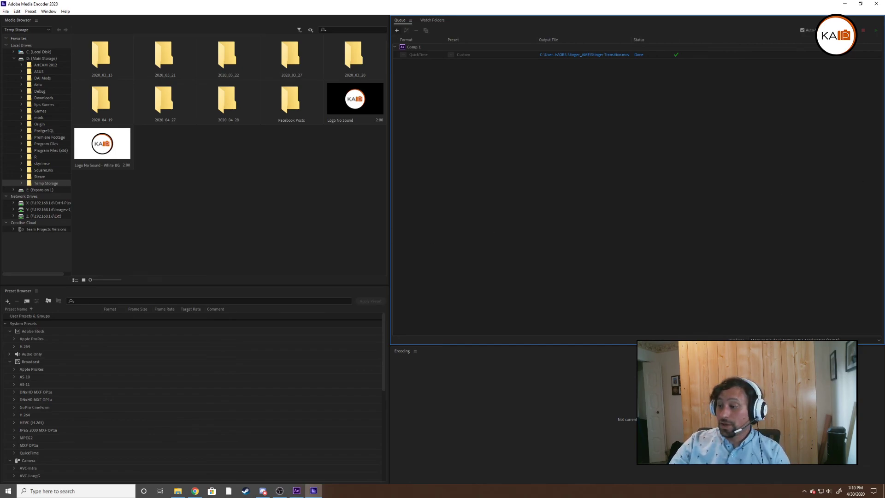
pyautogui.hotkey('alt', 'Tab')
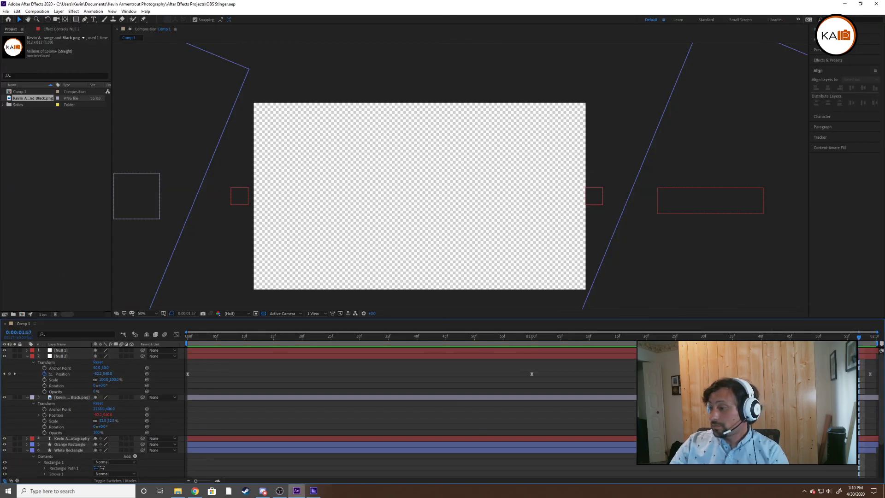
pyautogui.hotkey('alt', 'Tab')
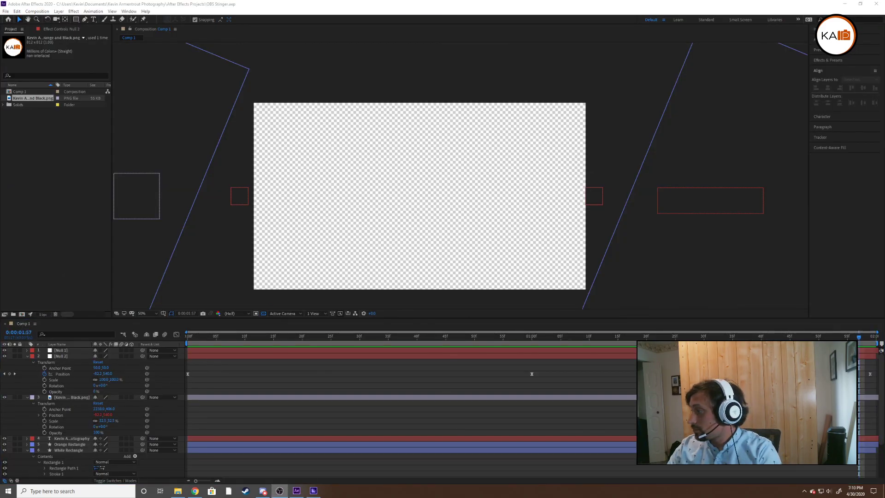